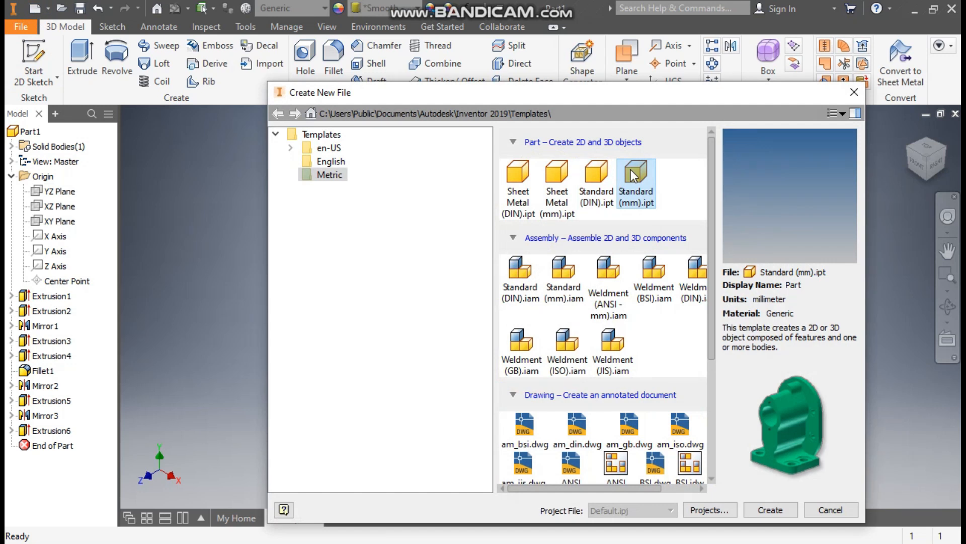
- Create a new part from the metric Standard (mm).ipt template and start a 2D sketch on the XY plane
{"action": "left_click", "coordinate": [760, 510]}
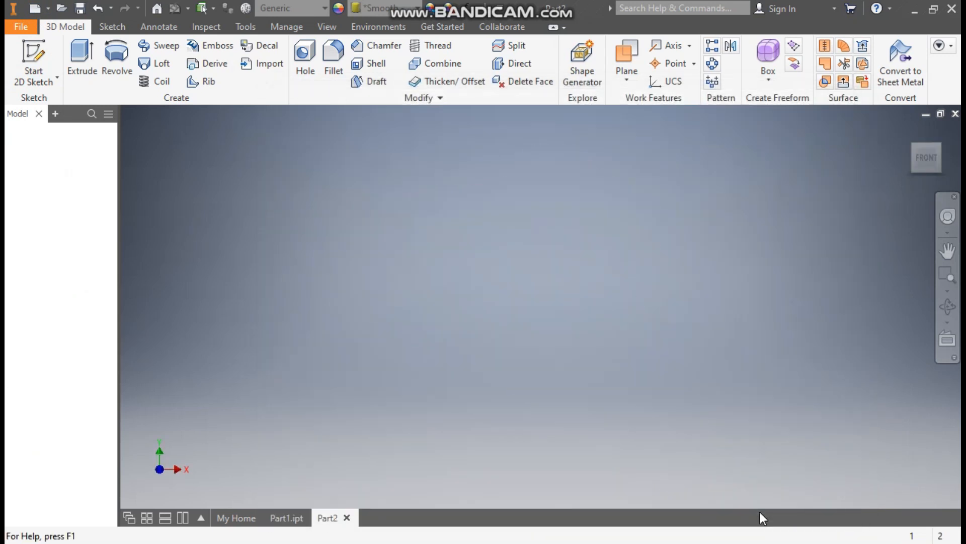
{"action": "left_click", "coordinate": [33, 52]}
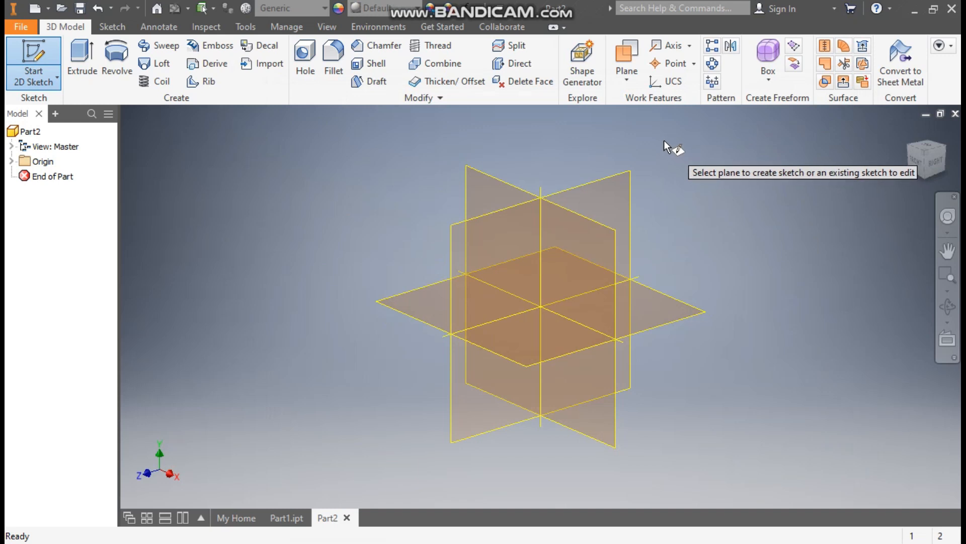
{"action": "left_click", "coordinate": [495, 177]}
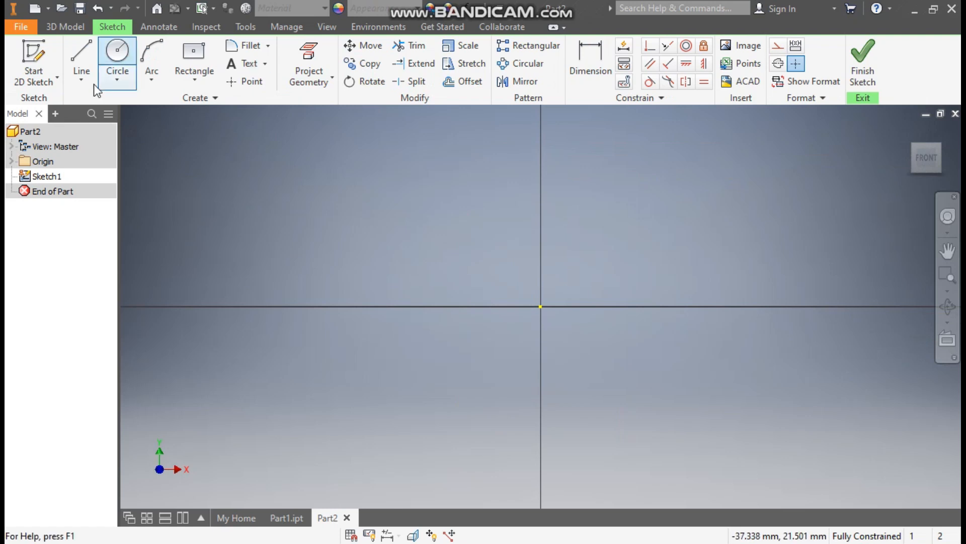
- Sketch a two-point center rectangle about 23 mm wide and 22 mm high, centred on the origin
{"action": "left_click", "coordinate": [201, 76]}
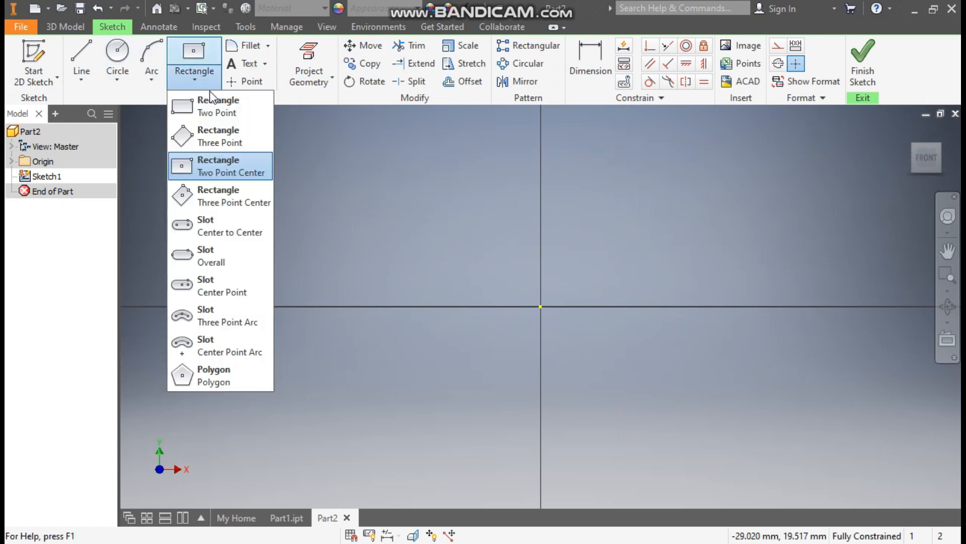
{"action": "left_click", "coordinate": [231, 174]}
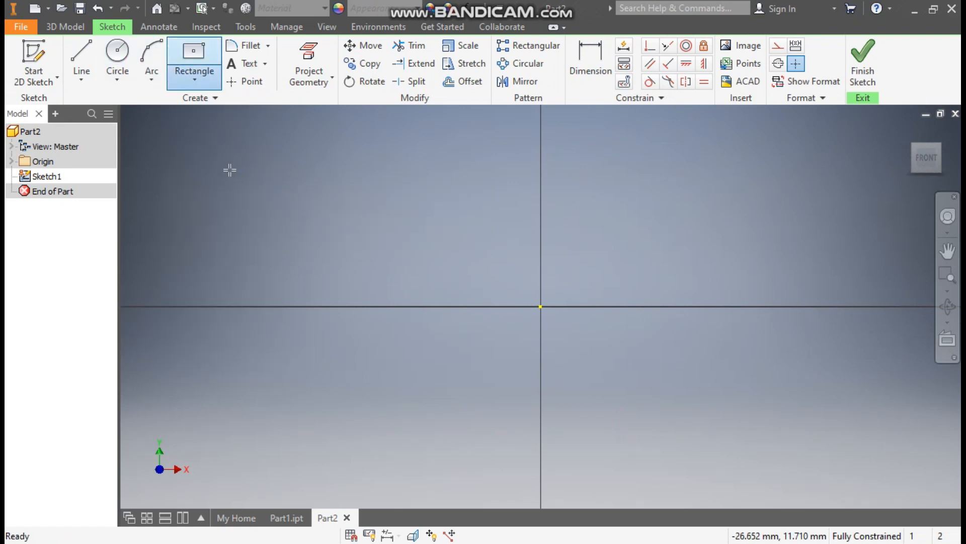
{"action": "left_click", "coordinate": [542, 306]}
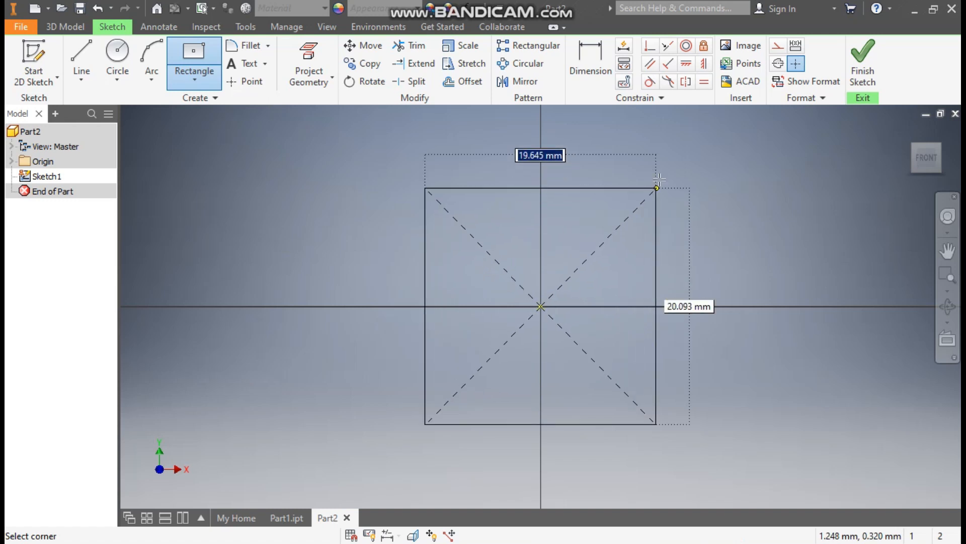
{"action": "left_click", "coordinate": [674, 178]}
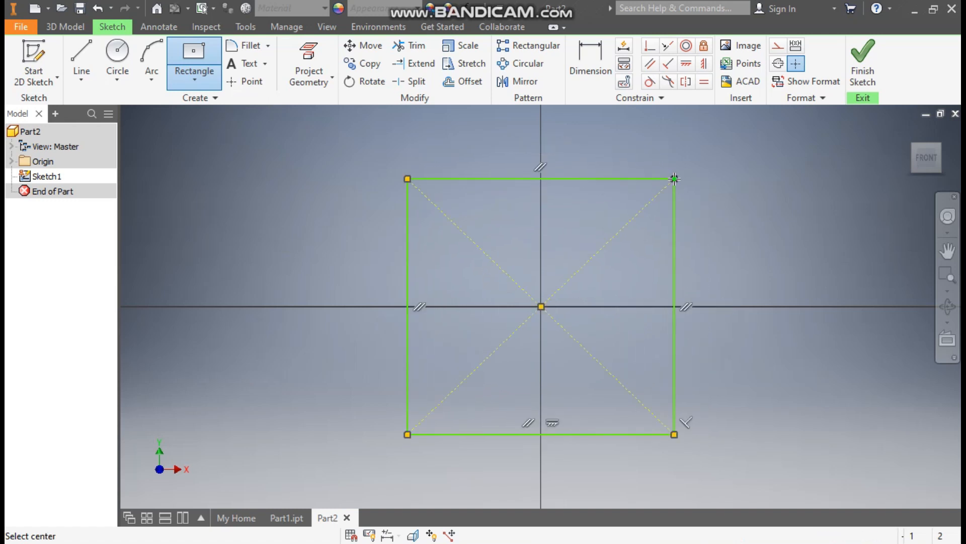
- Dimension the centre rectangle to 37.5 mm wide and 30 mm high
{"action": "left_click", "coordinate": [595, 75]}
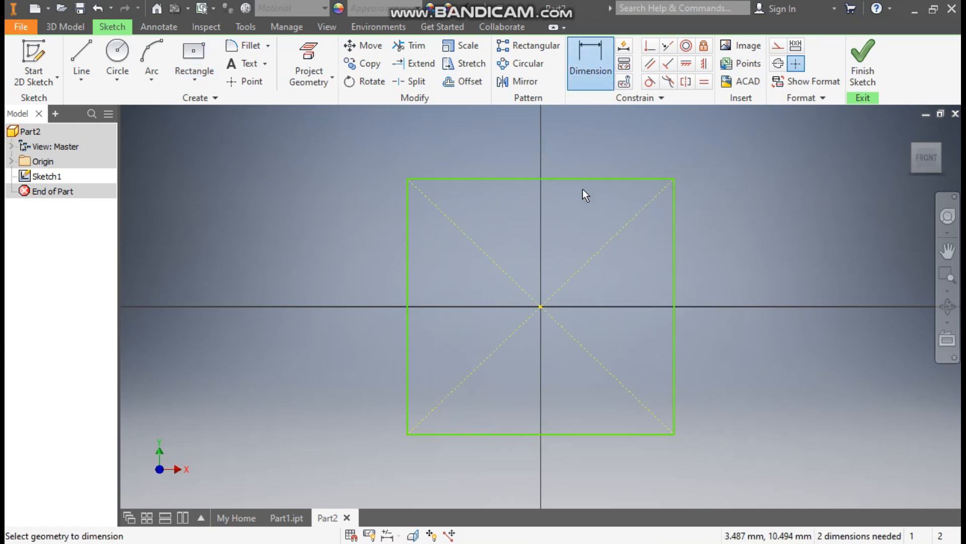
{"action": "left_click", "coordinate": [597, 179]}
{"action": "scroll", "coordinate": [603, 191], "scroll_direction": "down", "scroll_amount": 3}
{"action": "left_click", "coordinate": [588, 182]}
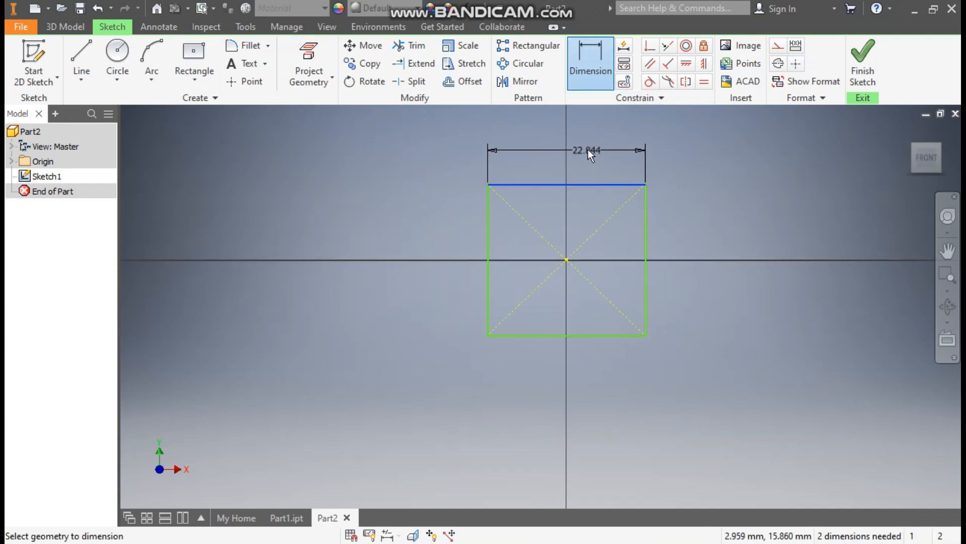
{"action": "left_click", "coordinate": [587, 149]}
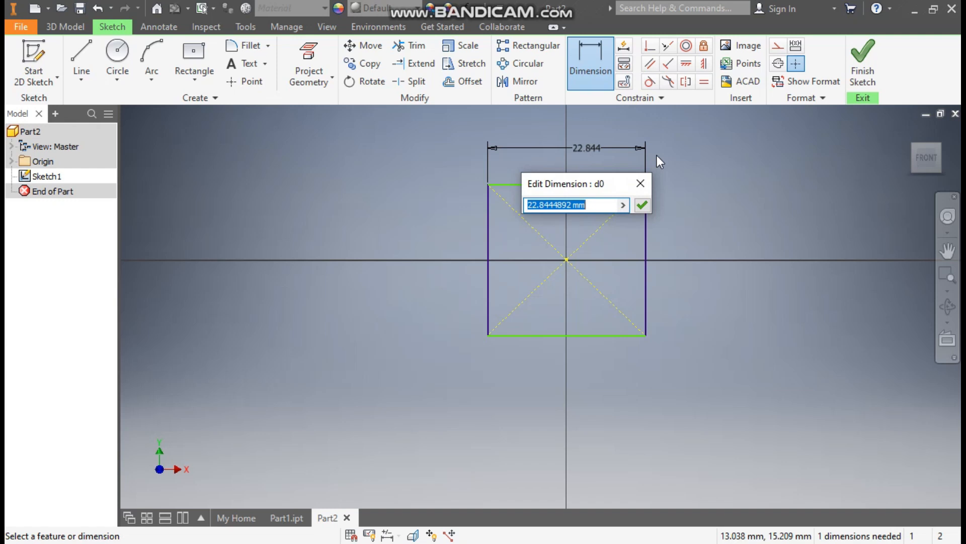
{"action": "type", "text": "37.5"}
{"action": "key", "text": "Return"}
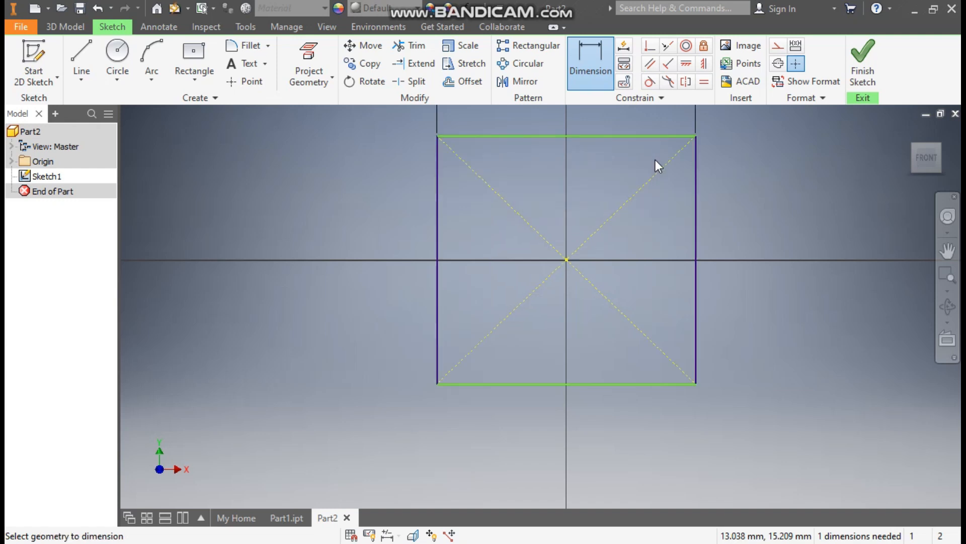
{"action": "left_click", "coordinate": [669, 255]}
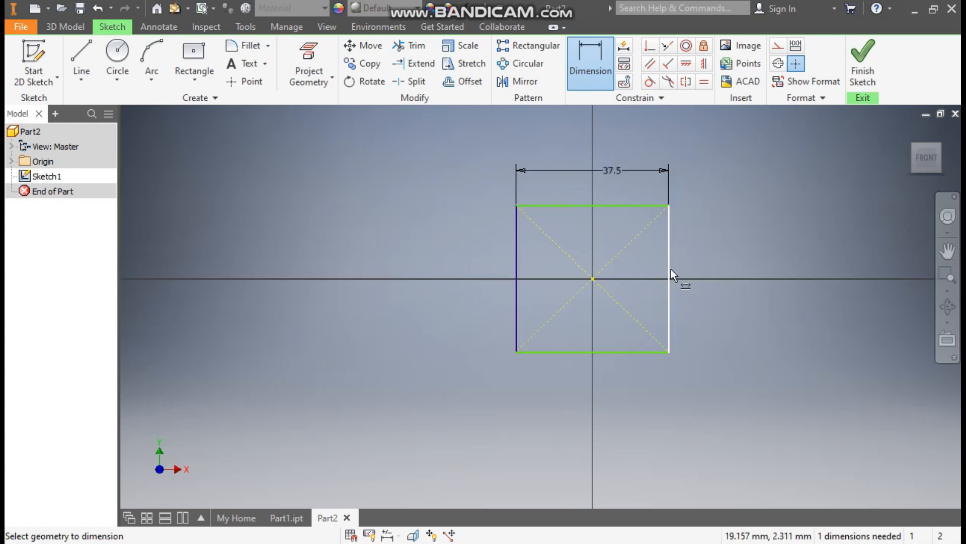
{"action": "left_click", "coordinate": [705, 277]}
{"action": "type", "text": "30"}
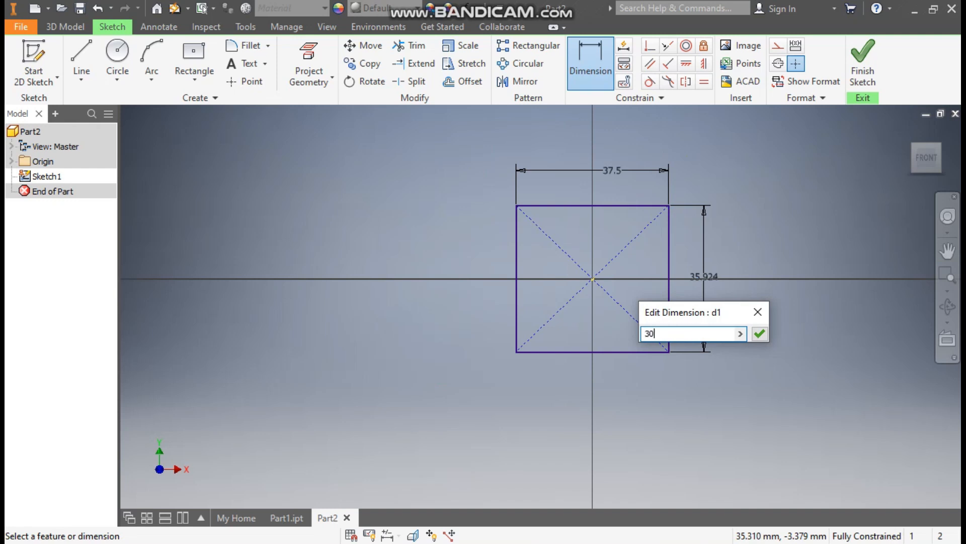
{"action": "key", "text": "Return"}
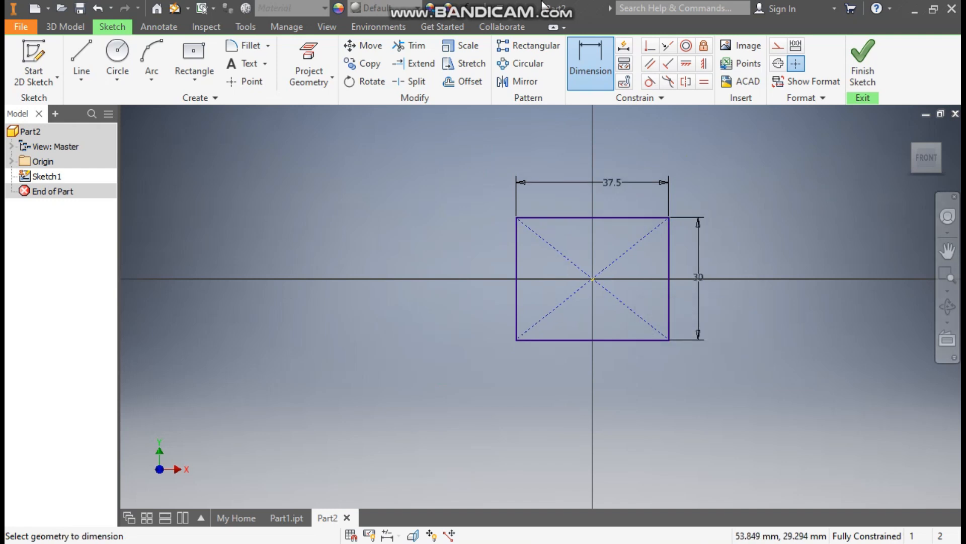
- Draw a sloping arm of three connected lines from the rectangle's lower-left corner, via a vertical outer end, back to its upper-left corner
{"action": "left_click", "coordinate": [81, 55]}
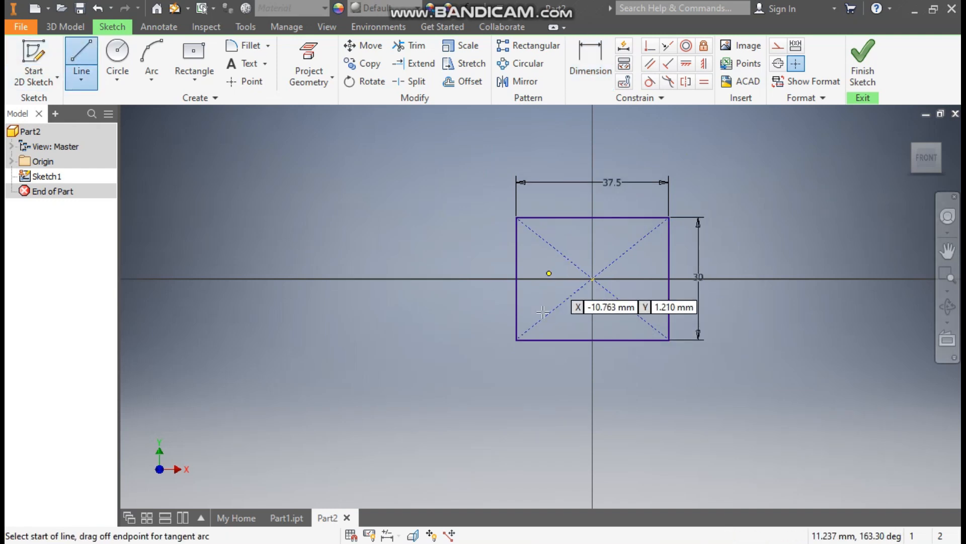
{"action": "left_click", "coordinate": [517, 340]}
{"action": "middle_click_drag", "start_coordinate": [480, 396], "coordinate": [682, 320]}
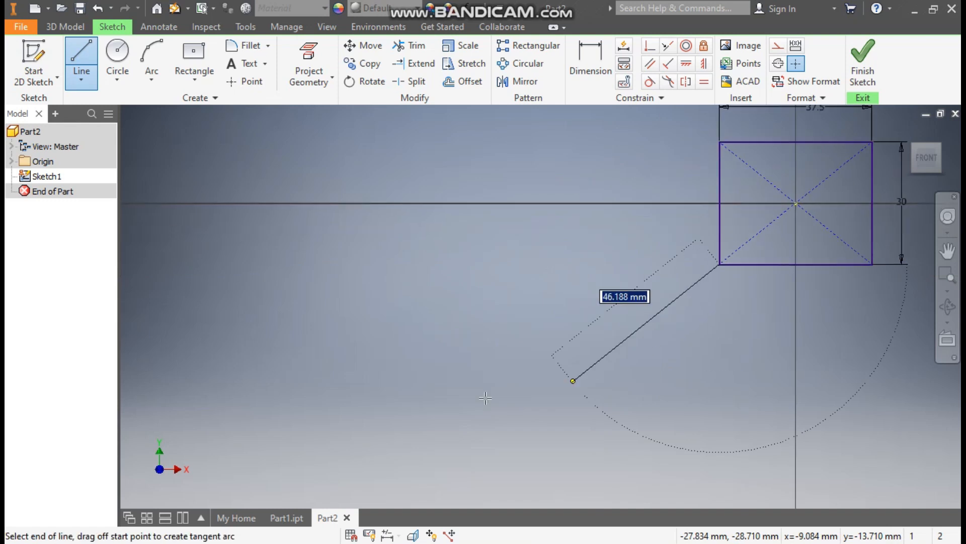
{"action": "left_click", "coordinate": [343, 427]}
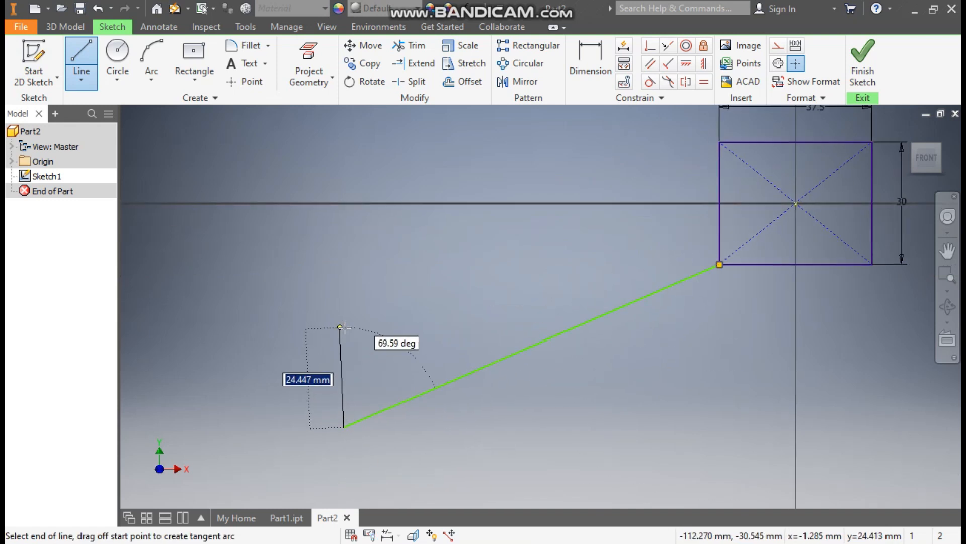
{"action": "left_click", "coordinate": [344, 327]}
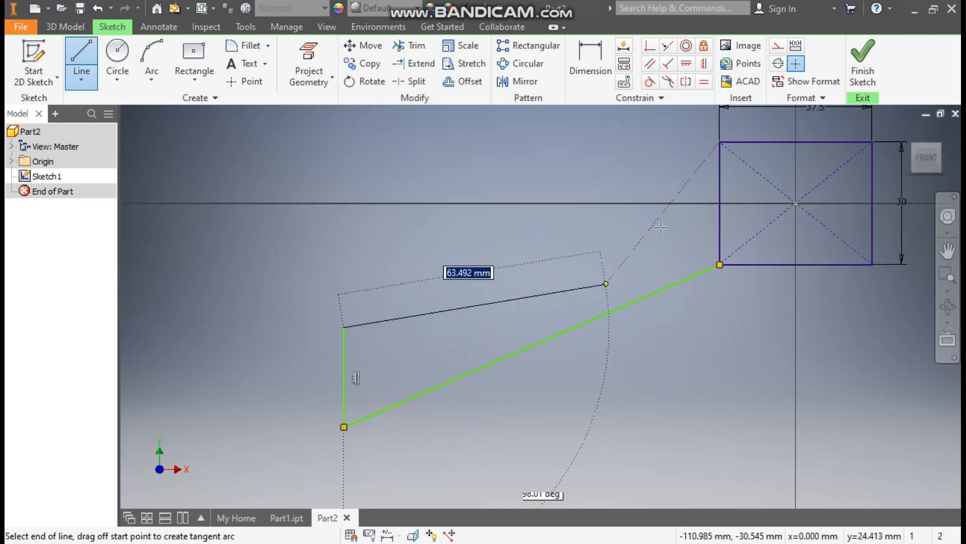
{"action": "left_click", "coordinate": [720, 142]}
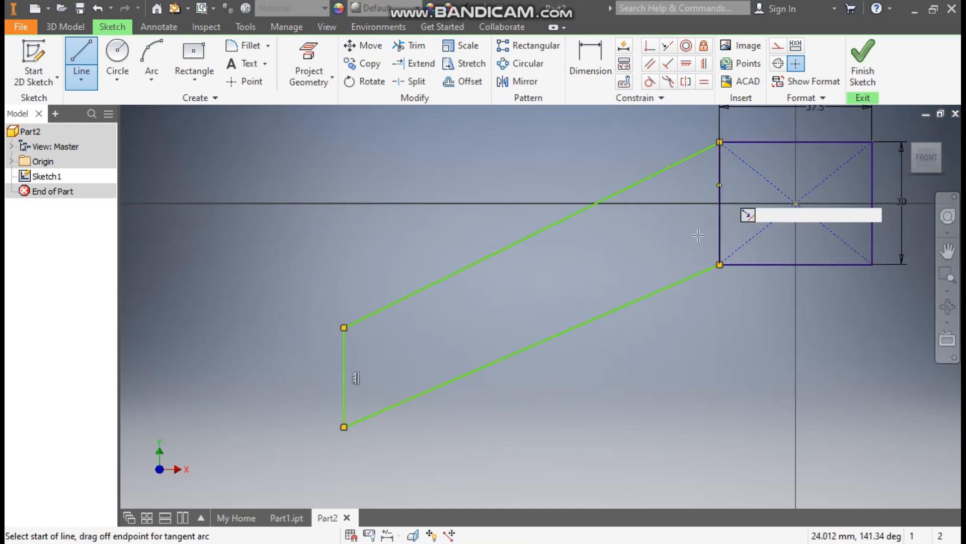
- Dimension the vertical distance from the rectangle's top edge to the arm's lower outer corner as 45 mm
{"action": "left_click", "coordinate": [590, 65]}
{"action": "scroll", "coordinate": [629, 292], "scroll_direction": "down", "scroll_amount": 2}
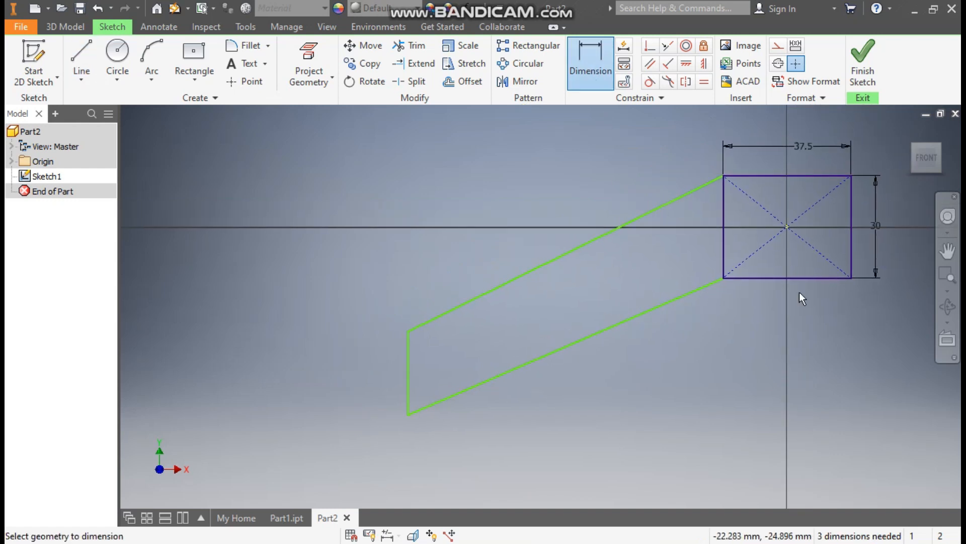
{"action": "left_click", "coordinate": [771, 176]}
{"action": "left_click", "coordinate": [407, 414]}
{"action": "left_click", "coordinate": [275, 338]}
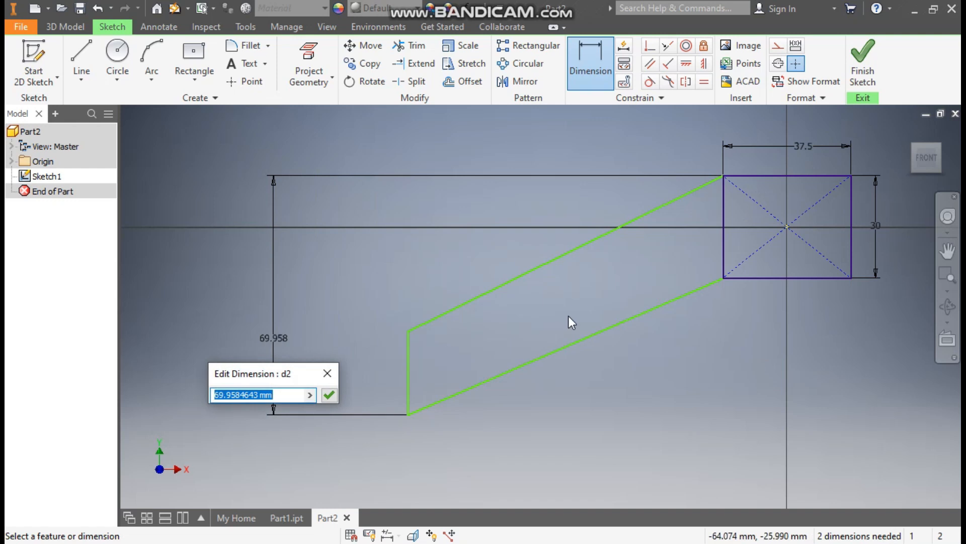
{"action": "type", "text": "45"}
{"action": "key", "text": "Return"}
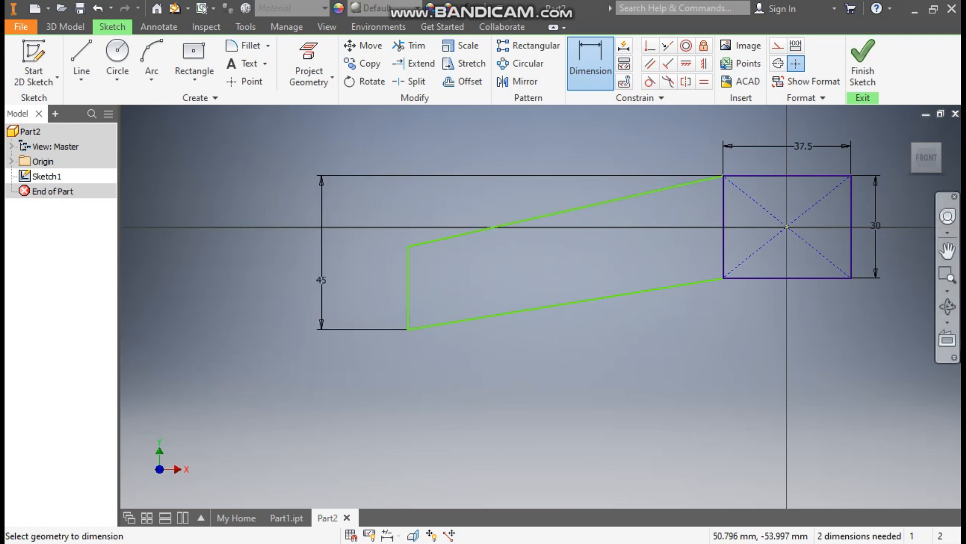
- Dimension the vertical outer end of the arm as 15 mm
{"action": "left_click", "coordinate": [408, 279]}
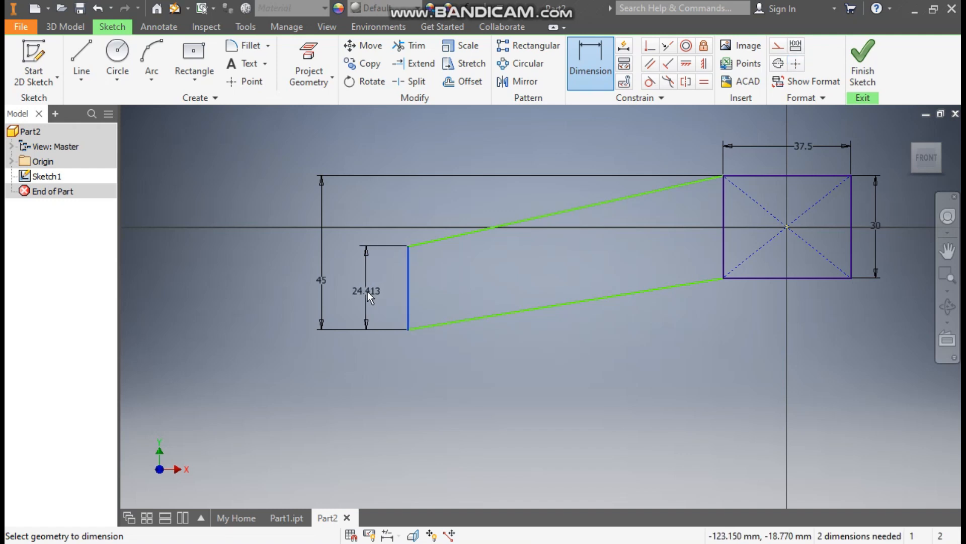
{"action": "left_click", "coordinate": [366, 291]}
{"action": "type", "text": "15"}
{"action": "key", "text": "Return"}
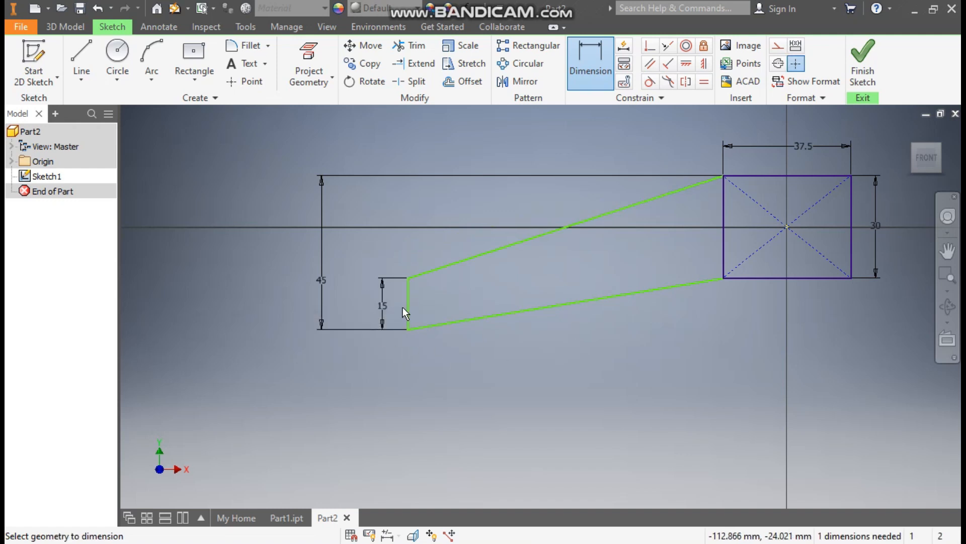
- Dimension the horizontal distance between the arm's outer end and the rectangle's centre as 75 mm
{"action": "left_click", "coordinate": [787, 227]}
{"action": "left_click", "coordinate": [707, 423]}
{"action": "type", "text": "75"}
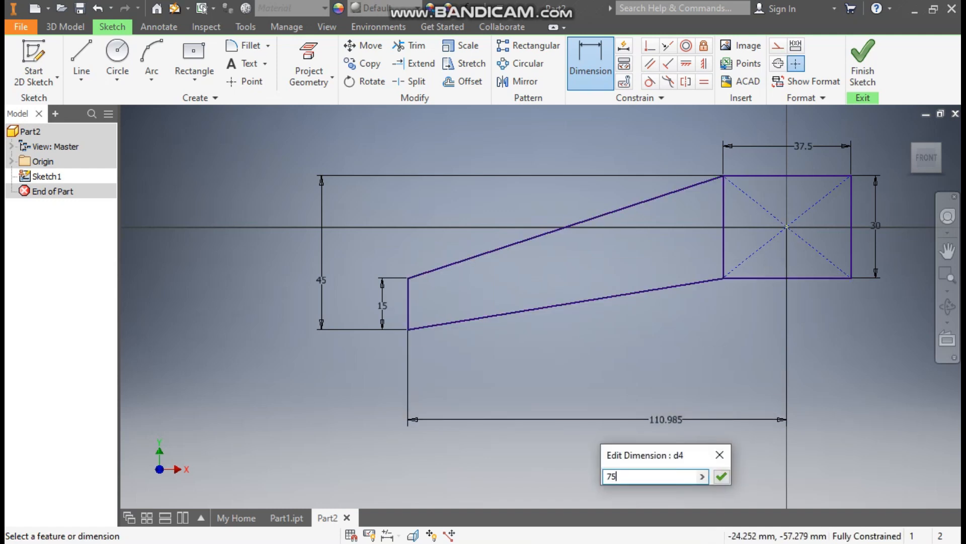
{"action": "key", "text": "Return"}
{"action": "middle_click_drag", "start_coordinate": [696, 330], "coordinate": [553, 341]}
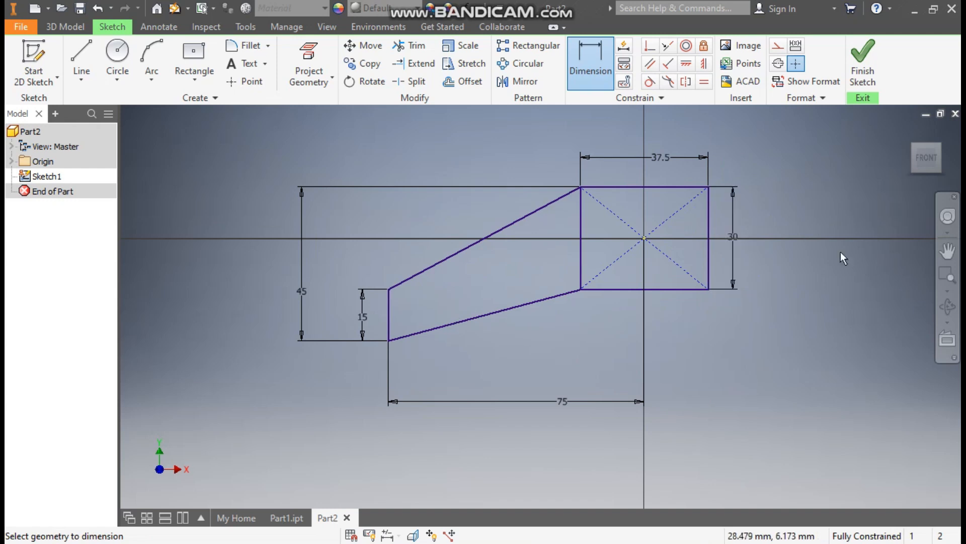
- Draw a vertical line about 36 mm long upward from the rectangle's centre and convert it to construction geometry
{"action": "left_click", "coordinate": [80, 54]}
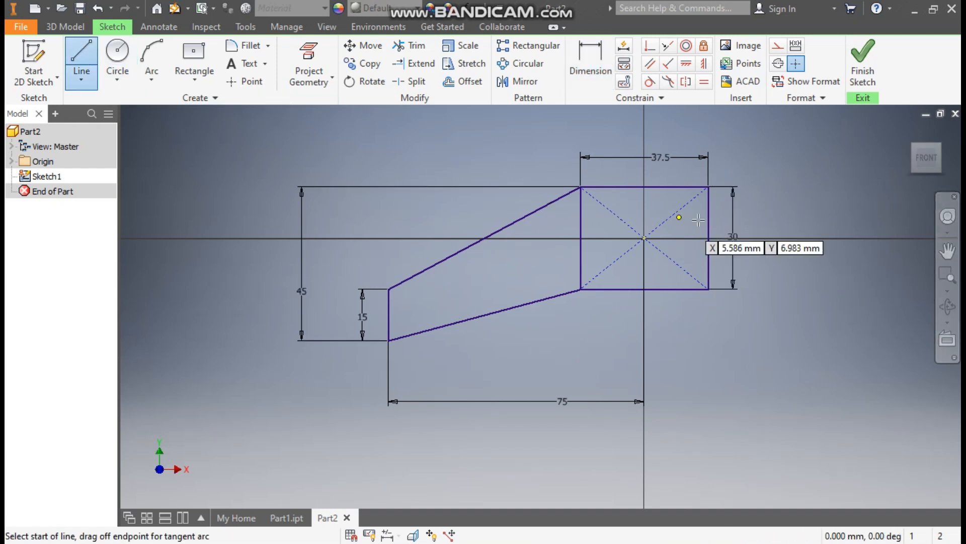
{"action": "left_click", "coordinate": [644, 237]}
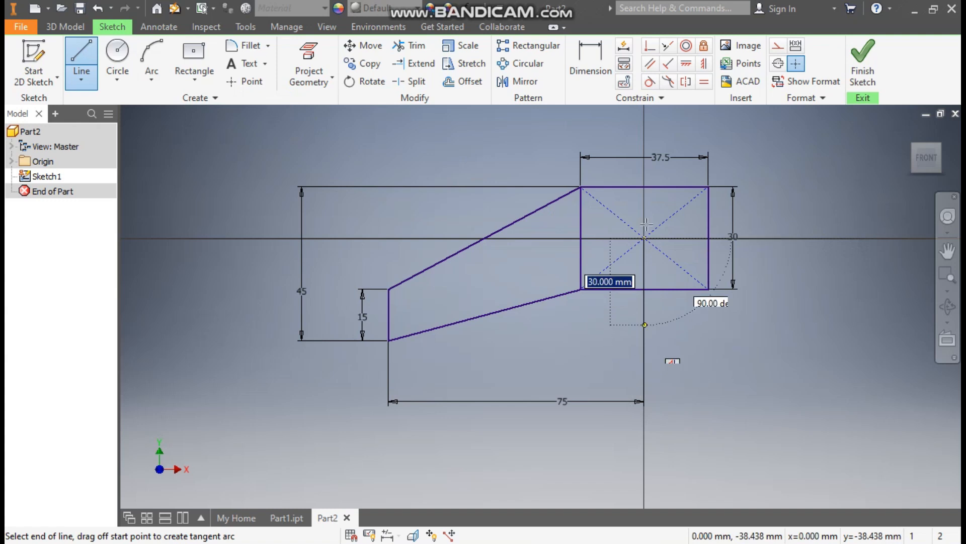
{"action": "left_click", "coordinate": [647, 116]}
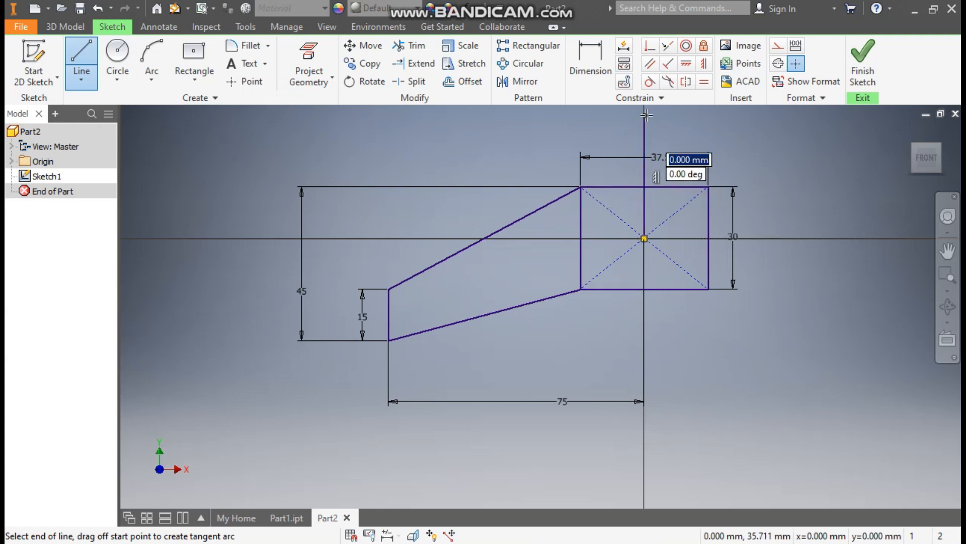
{"action": "key", "text": "Escape"}
{"action": "left_click", "coordinate": [643, 128]}
{"action": "left_click", "coordinate": [779, 46]}
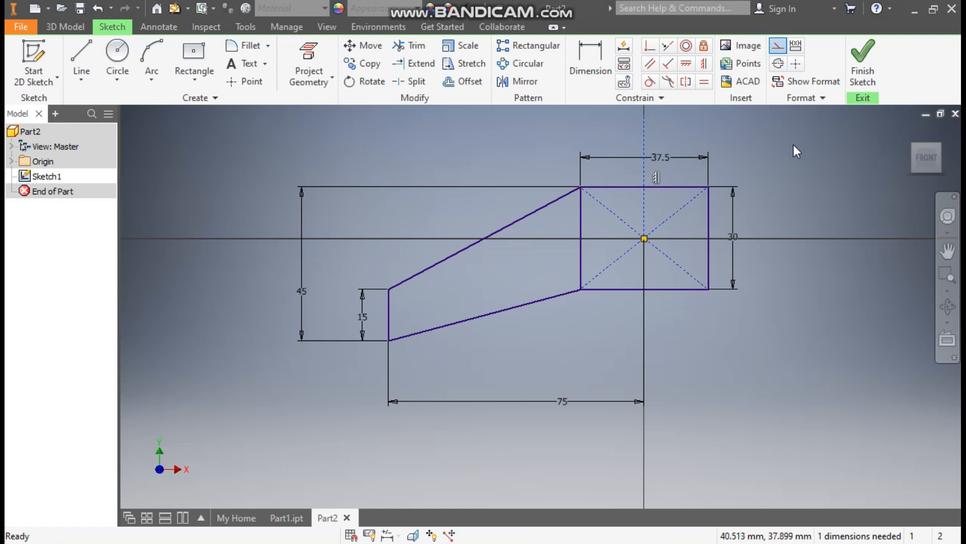
- Mirror the three arm lines about the vertical construction line to the rectangle's opposite side
{"action": "left_click", "coordinate": [519, 82]}
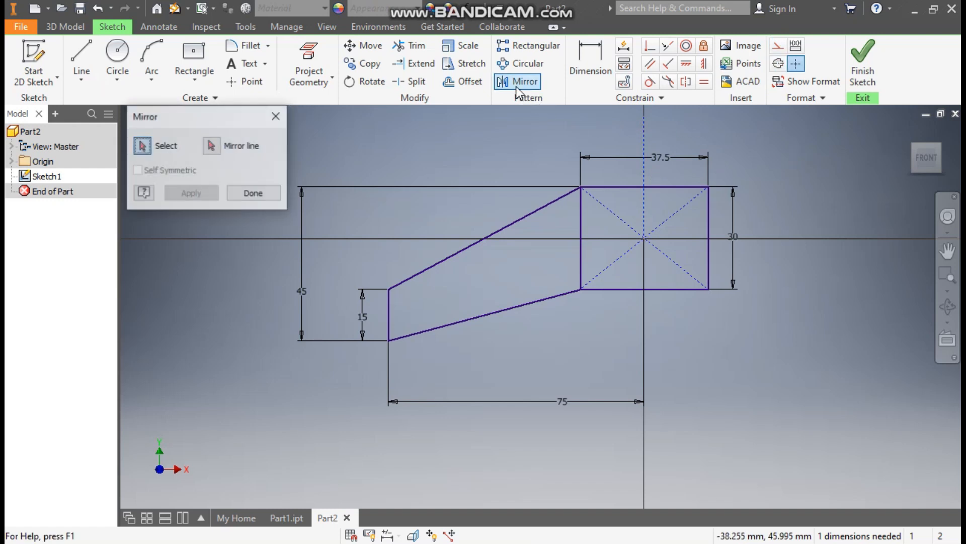
{"action": "left_click_drag", "start_coordinate": [551, 166], "coordinate": [348, 373]}
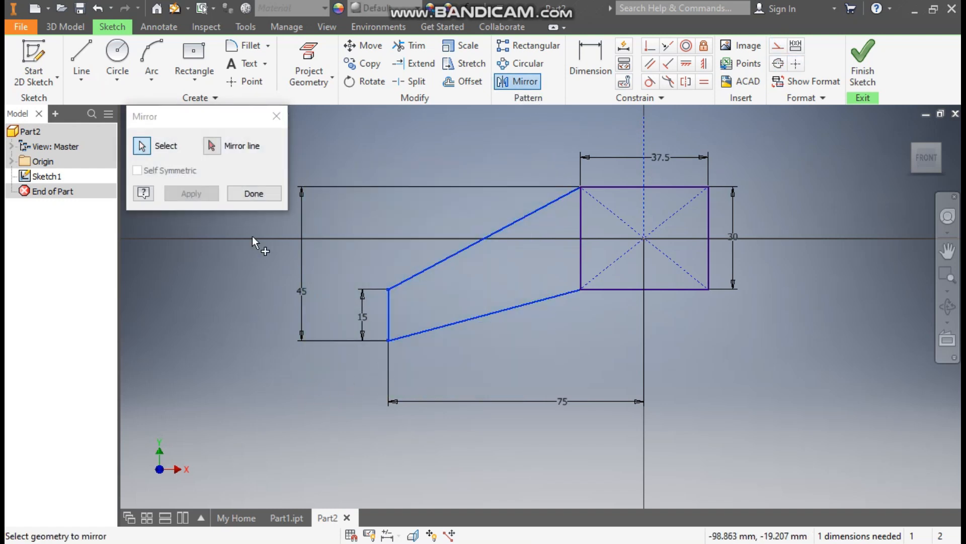
{"action": "left_click", "coordinate": [216, 146]}
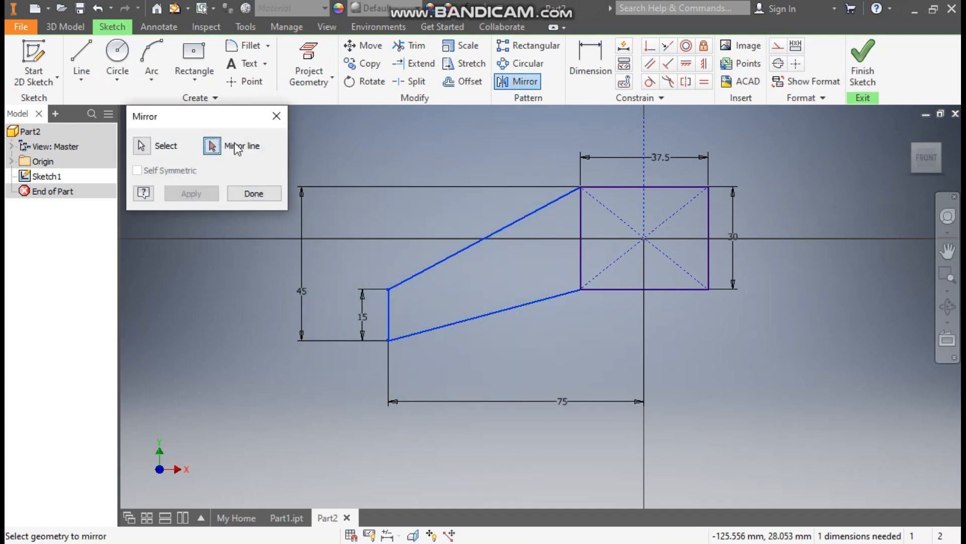
{"action": "left_click", "coordinate": [652, 207]}
{"action": "left_click", "coordinate": [190, 193]}
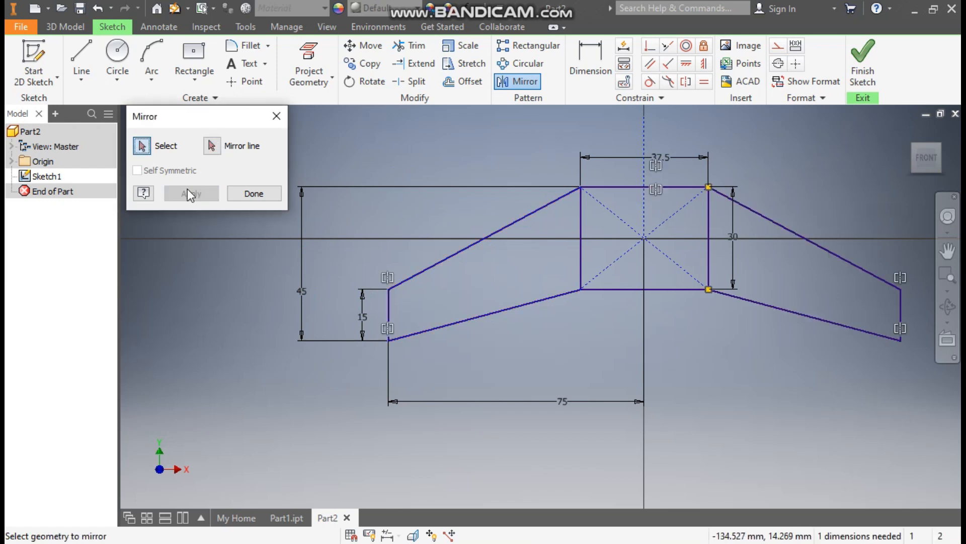
{"action": "left_click", "coordinate": [254, 193]}
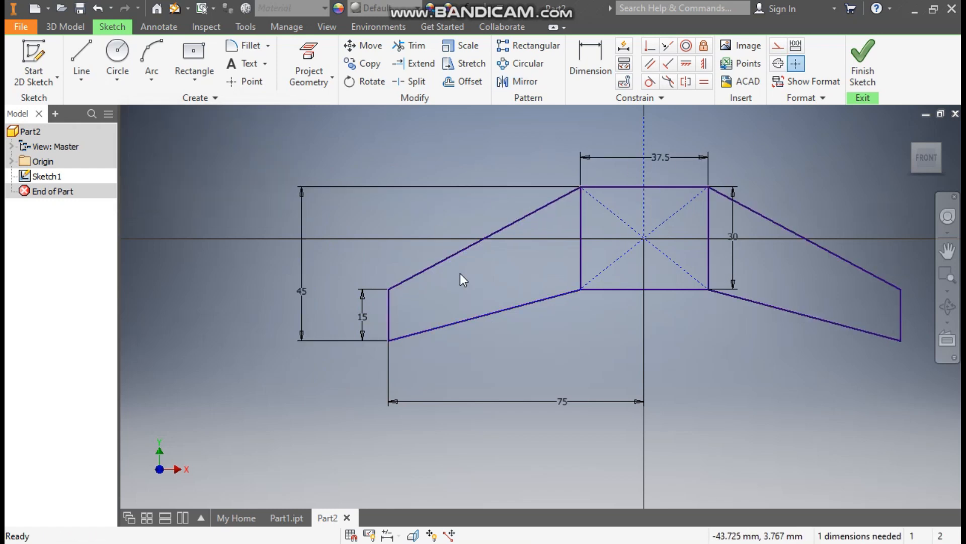
- Finish the sketch and extrude the central rectangle and both arm profiles 40 mm, symmetric about the sketch plane
{"action": "left_click", "coordinate": [293, 517]}
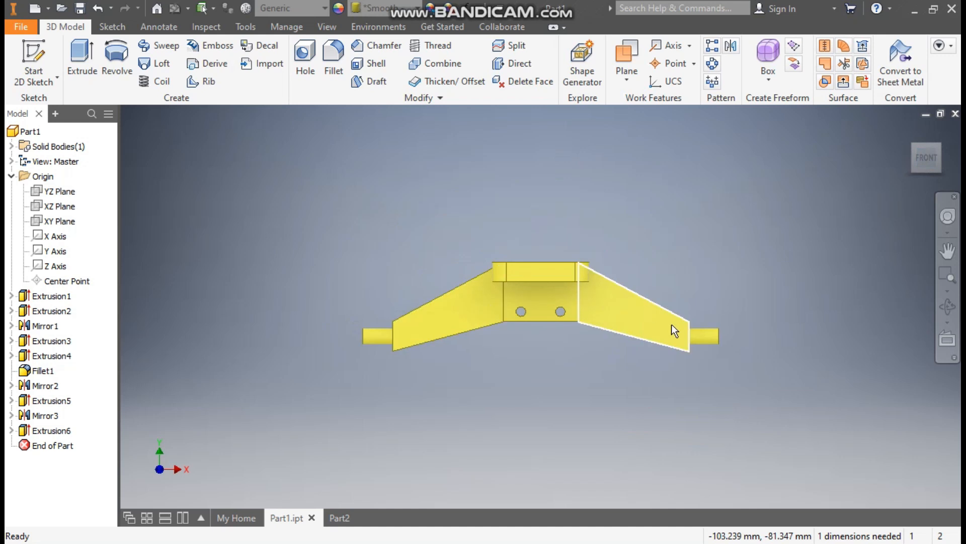
{"action": "scroll", "coordinate": [442, 376], "scroll_direction": "up", "scroll_amount": 3}
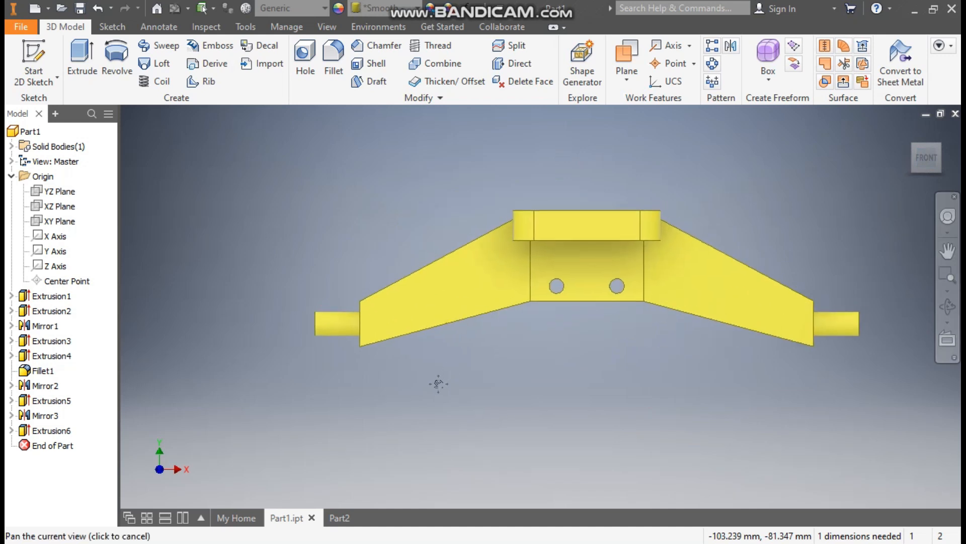
{"action": "left_click", "coordinate": [342, 519]}
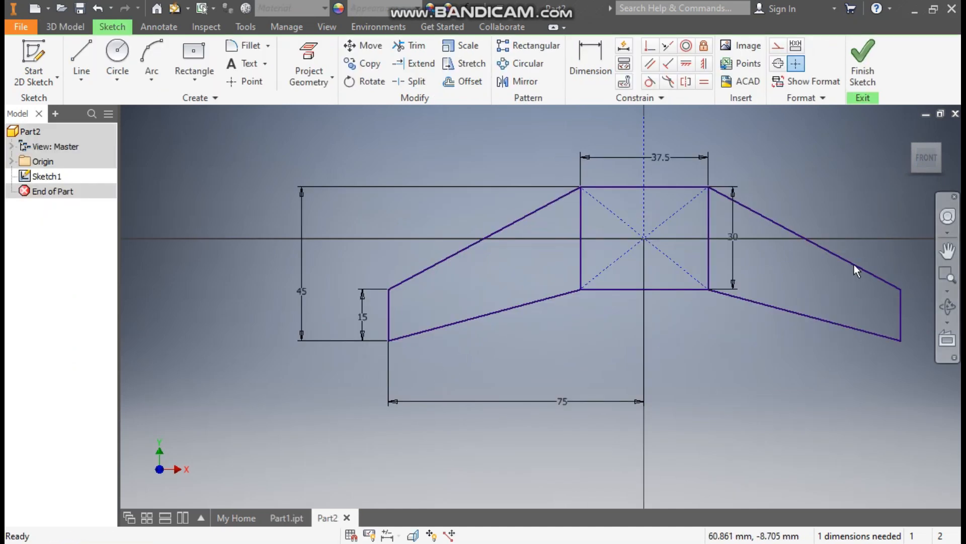
{"action": "left_click", "coordinate": [870, 80]}
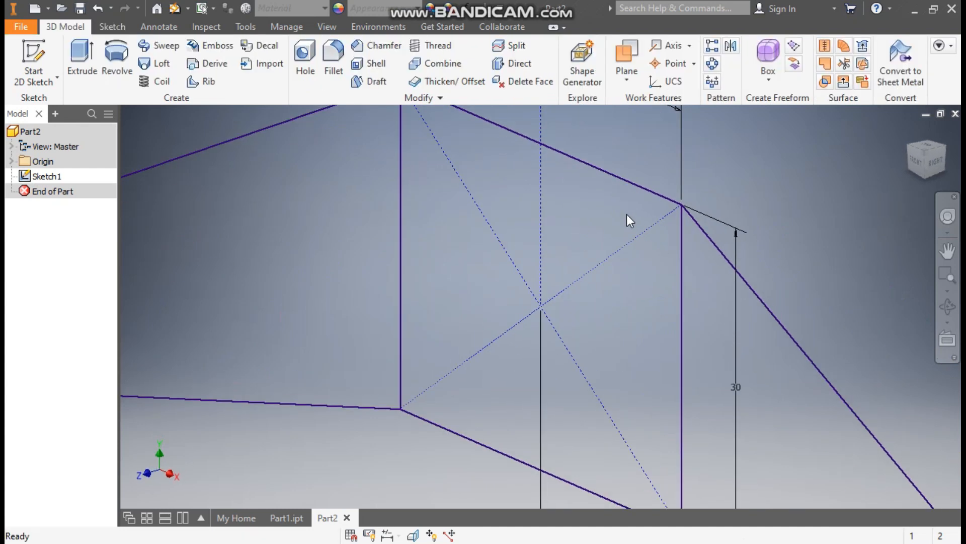
{"action": "left_click", "coordinate": [83, 65]}
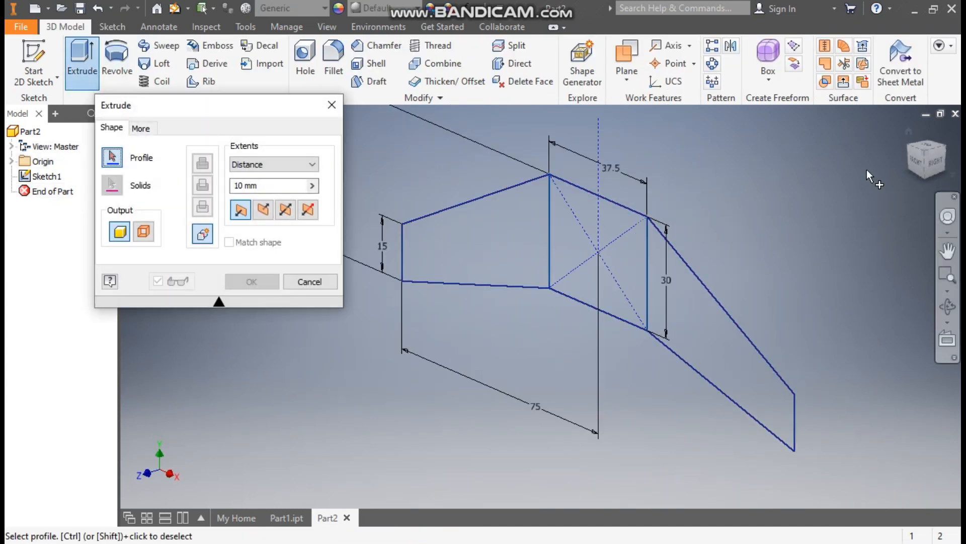
{"action": "mouse_move", "coordinate": [787, 225]}
{"action": "left_mouse_down"}
{"action": "mouse_move", "coordinate": [386, 346]}
{"action": "mouse_move", "coordinate": [278, 403]}
{"action": "left_mouse_up"}
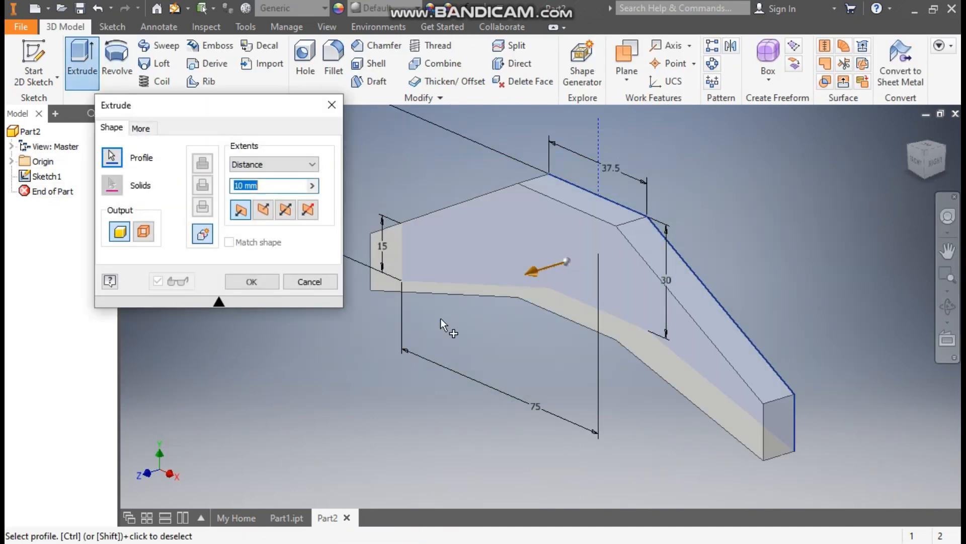
{"action": "left_click", "coordinate": [285, 210]}
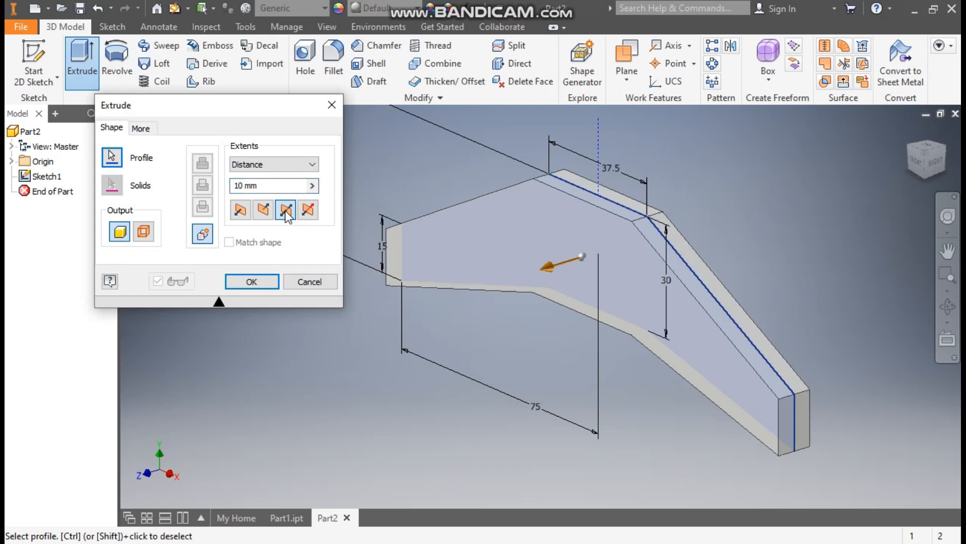
{"action": "left_click", "coordinate": [269, 187]}
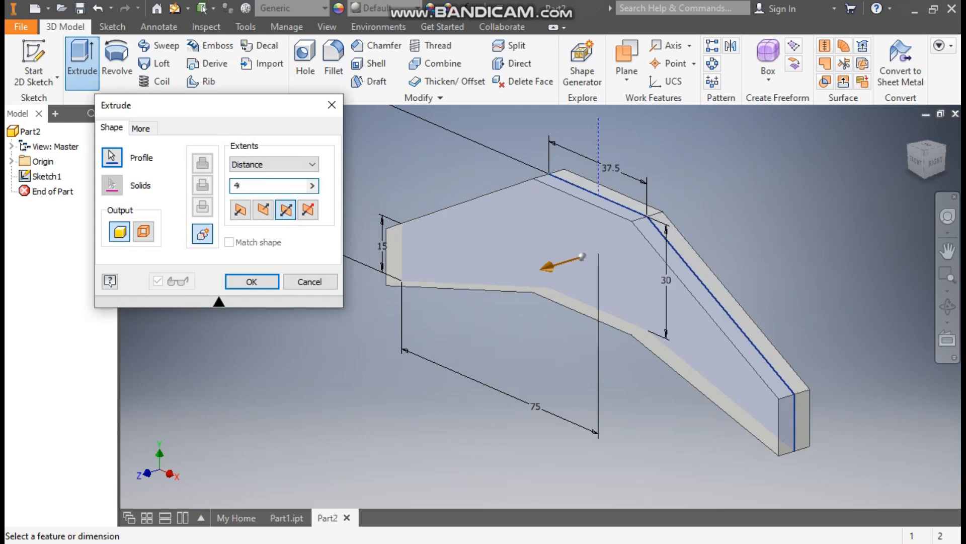
{"action": "left_click", "coordinate": [250, 284]}
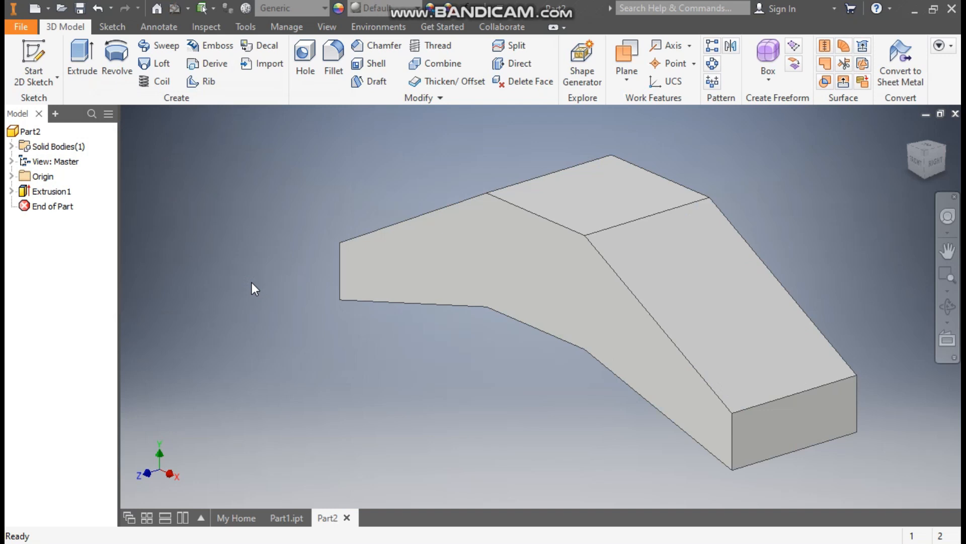
- Check the finished reference part from the right and home views, and start a sketch on the new part's central top face
{"action": "left_click", "coordinate": [279, 515]}
{"action": "left_click", "coordinate": [910, 131]}
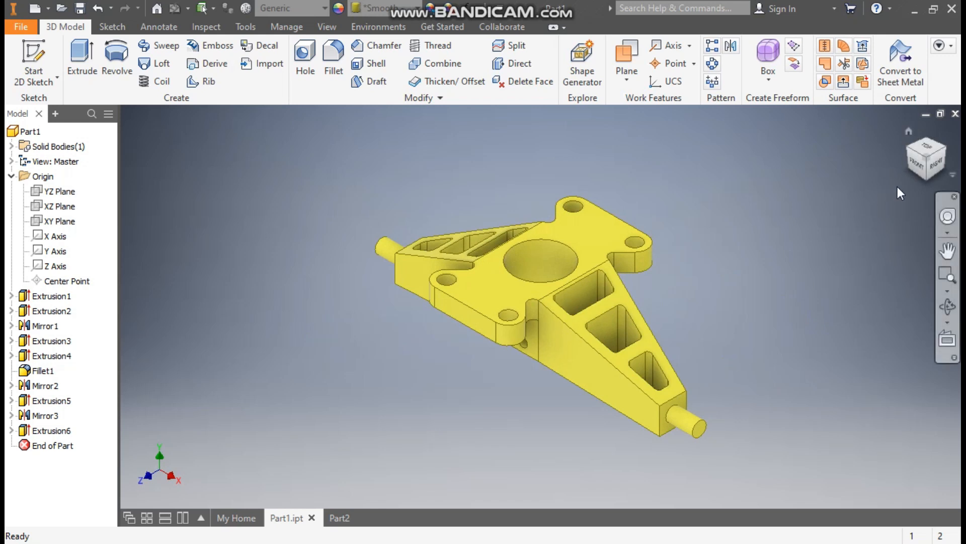
{"action": "left_click", "coordinate": [940, 167]}
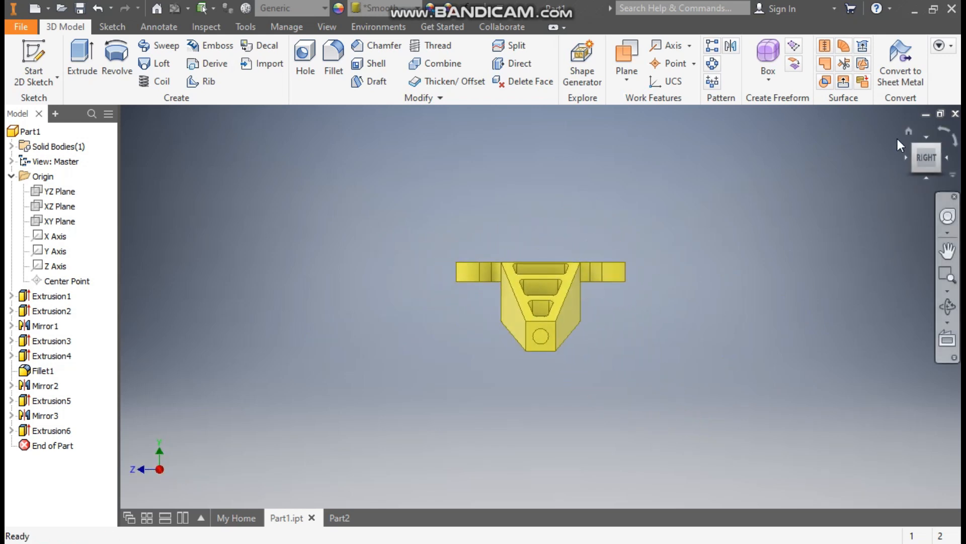
{"action": "left_click", "coordinate": [907, 131]}
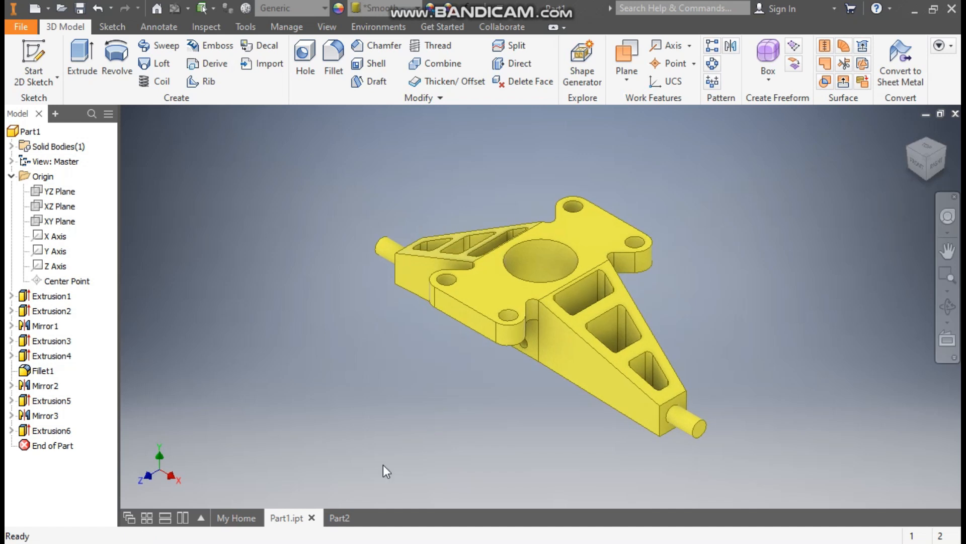
{"action": "left_click", "coordinate": [339, 517]}
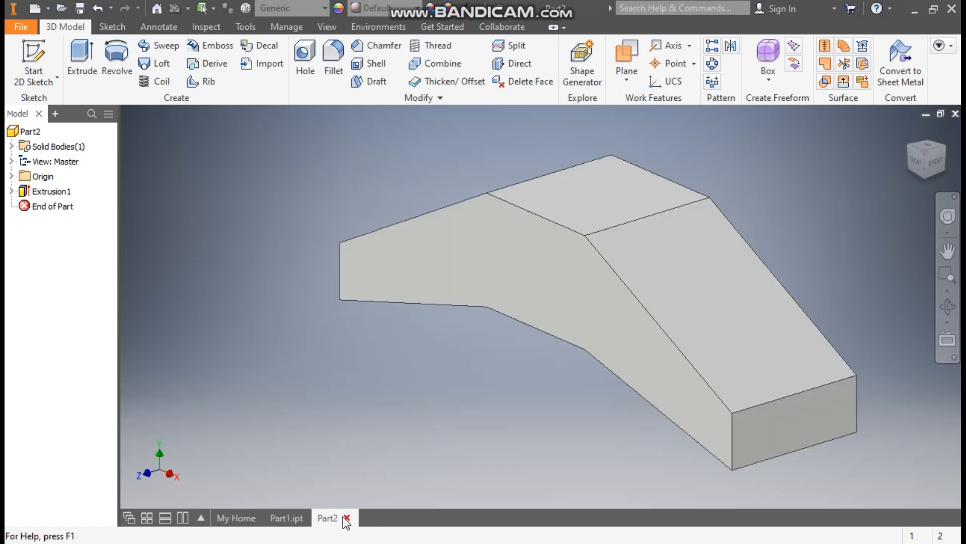
{"action": "left_click", "coordinate": [587, 180]}
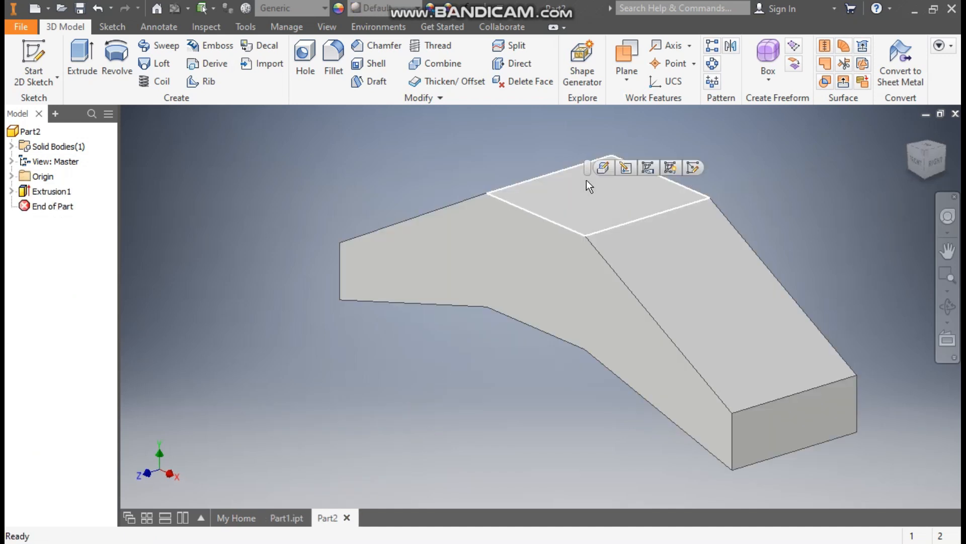
{"action": "left_click", "coordinate": [694, 164]}
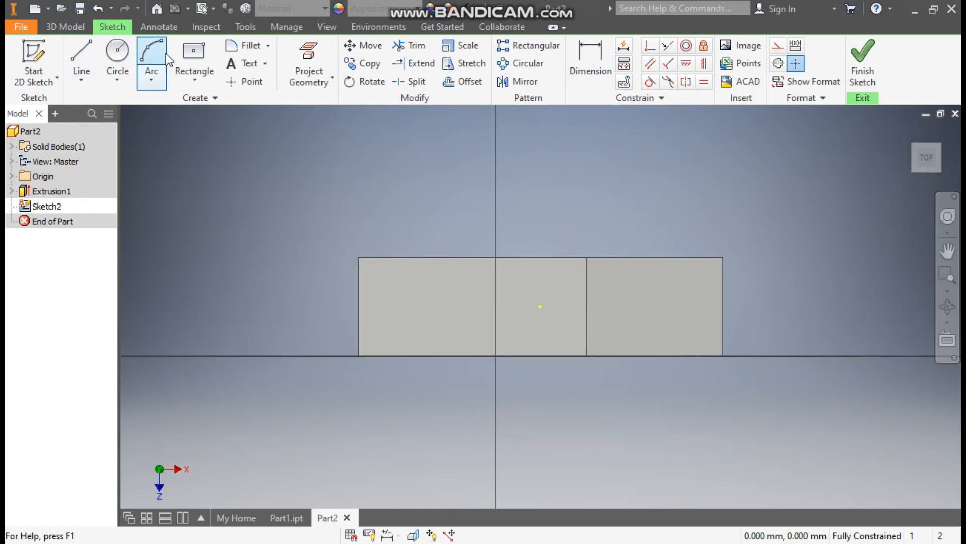
- Draw a triangle at the right arm's rear outer corner, its sloping side running from the central block's corner to the arm's end edge
{"action": "left_click", "coordinate": [79, 48]}
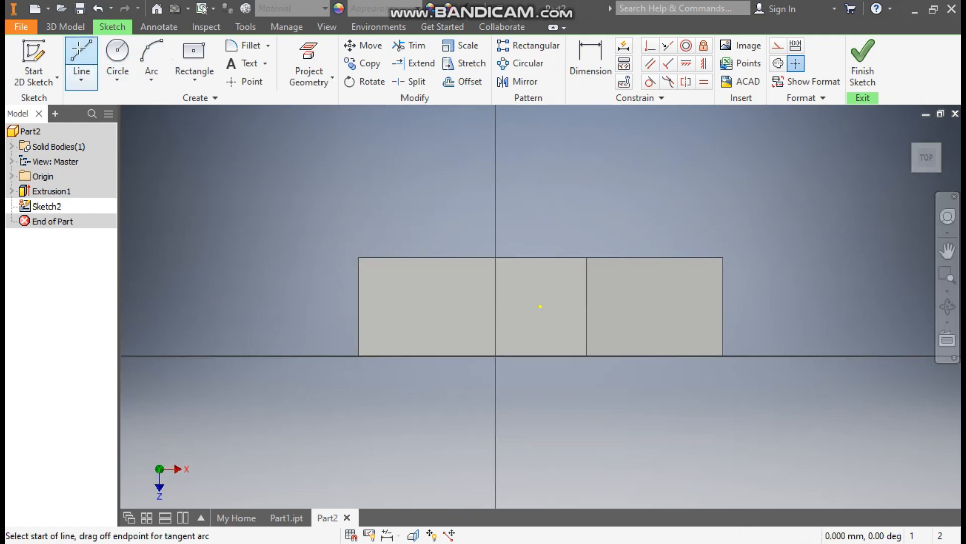
{"action": "left_click", "coordinate": [586, 259]}
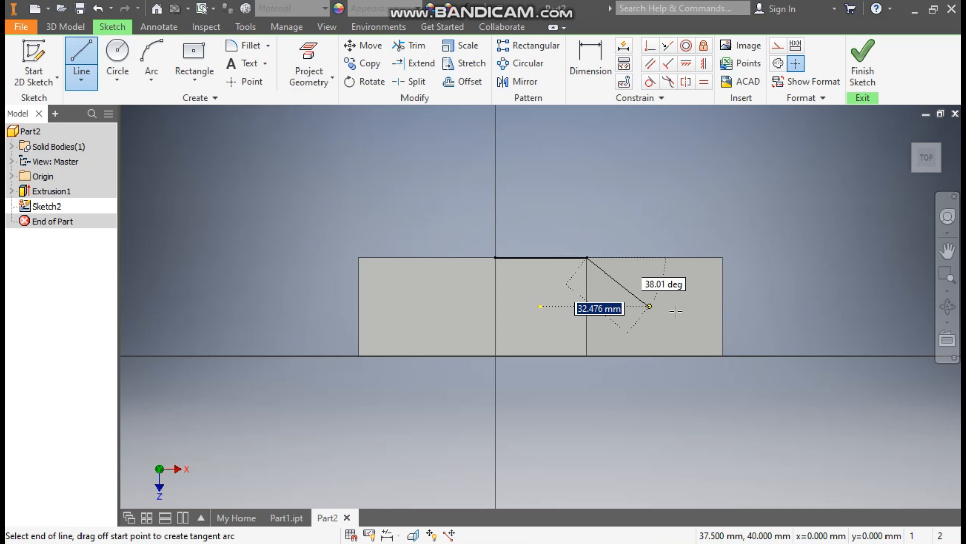
{"action": "double_click", "coordinate": [724, 289]}
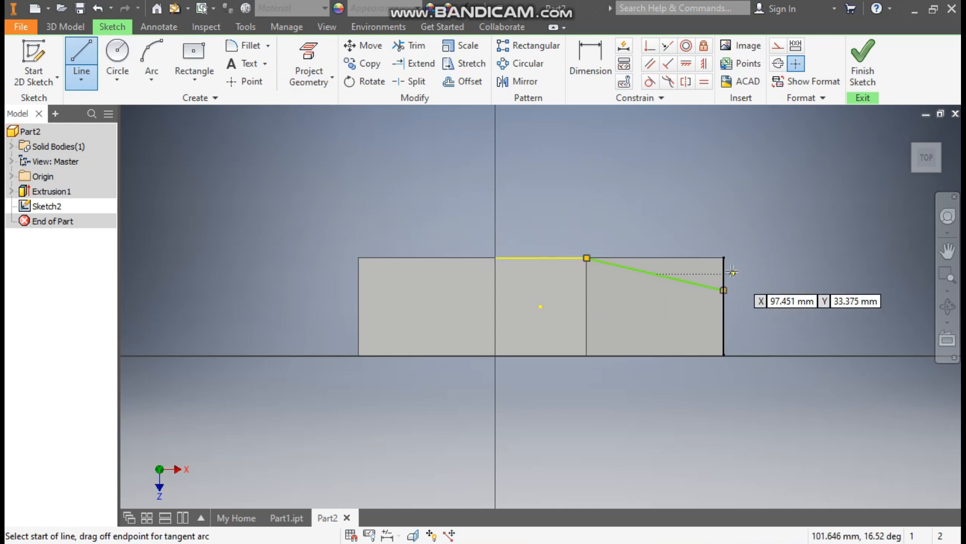
{"action": "left_click", "coordinate": [587, 258]}
{"action": "left_click", "coordinate": [724, 259]}
{"action": "key", "text": "Escape"}
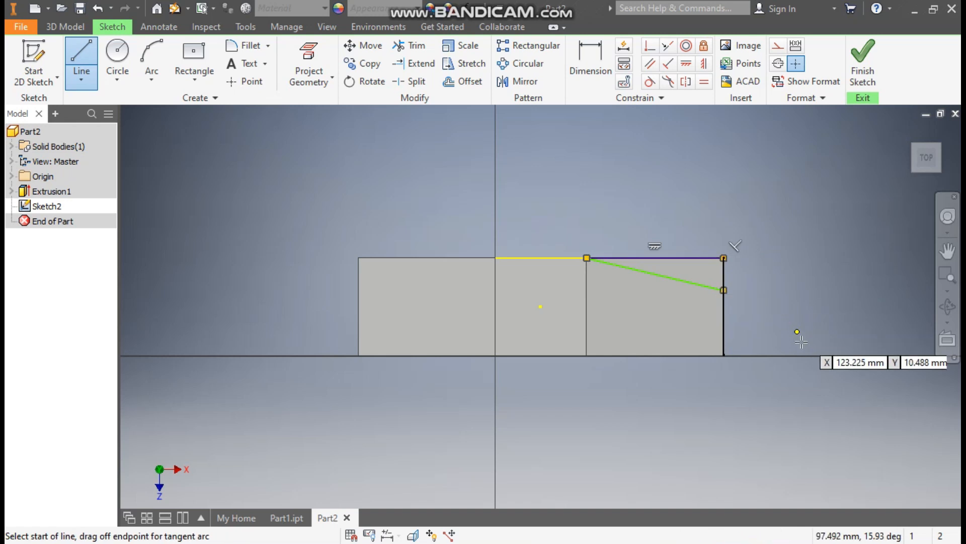
- Draw a matching triangle at the arm's front outer corner, leaving a gap of about 16 mm between the sloping lines on the end edge
{"action": "left_click", "coordinate": [587, 356]}
{"action": "left_click", "coordinate": [724, 356]}
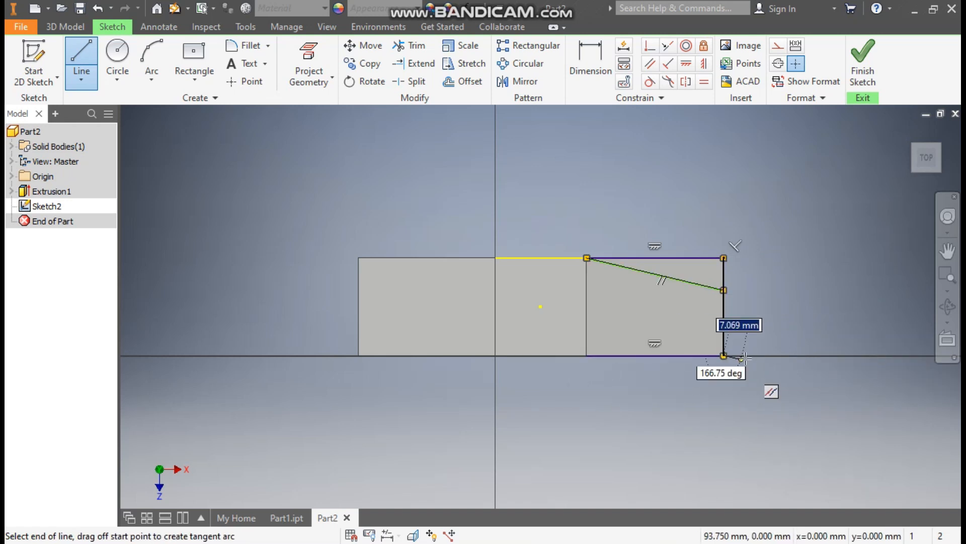
{"action": "double_click", "coordinate": [724, 330]}
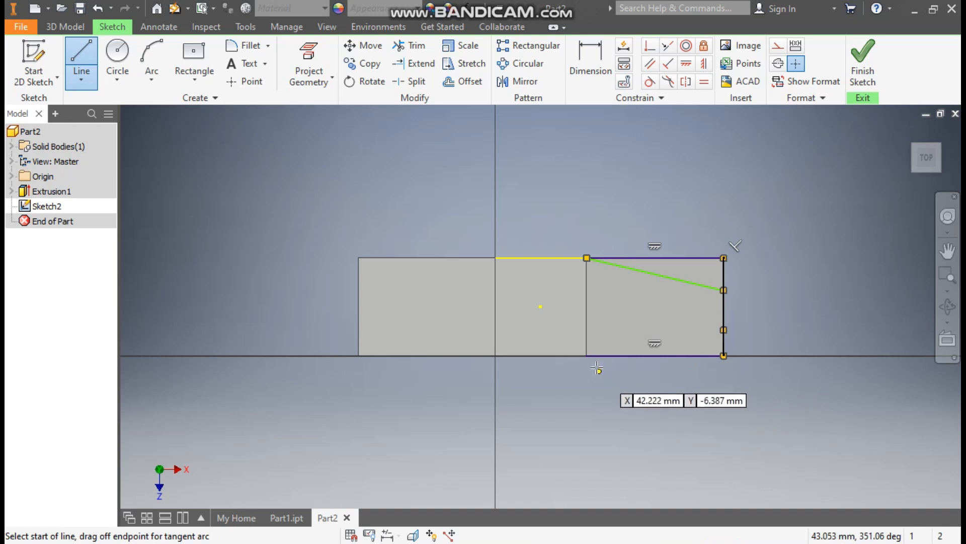
{"action": "left_click", "coordinate": [586, 355]}
{"action": "double_click", "coordinate": [724, 330]}
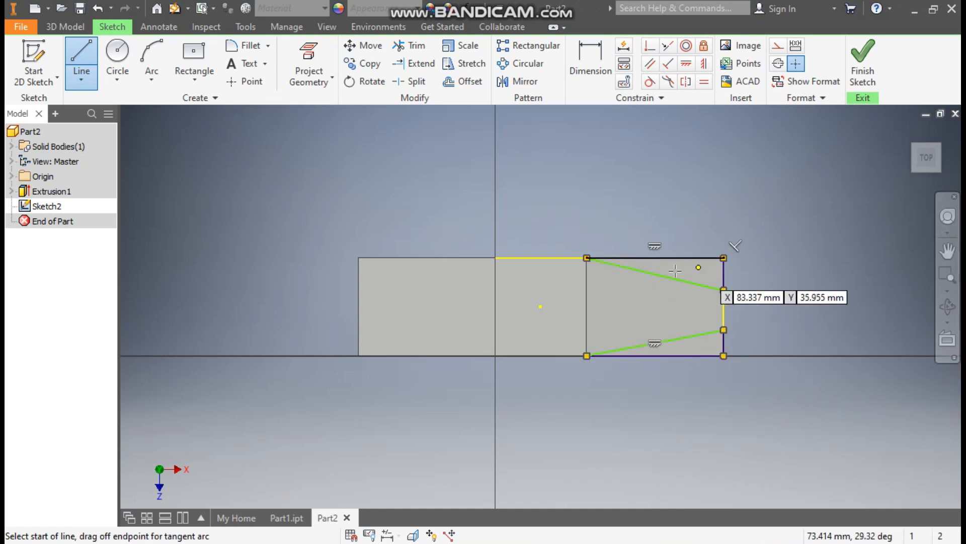
- Dimension the gap between the two sloping lines along the arm's end edge as 15 mm
{"action": "left_click", "coordinate": [596, 60]}
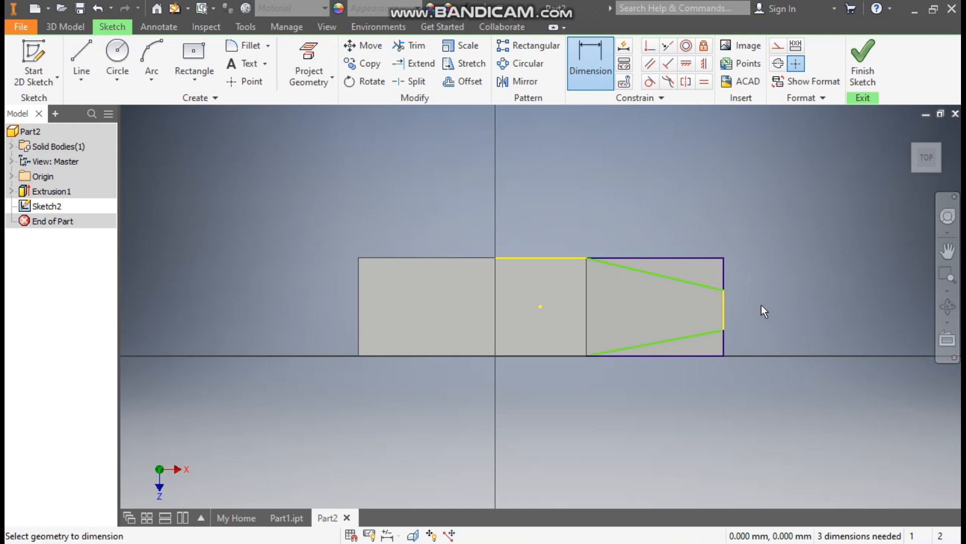
{"action": "left_click", "coordinate": [724, 327]}
{"action": "left_click", "coordinate": [751, 310]}
{"action": "type", "text": "15"}
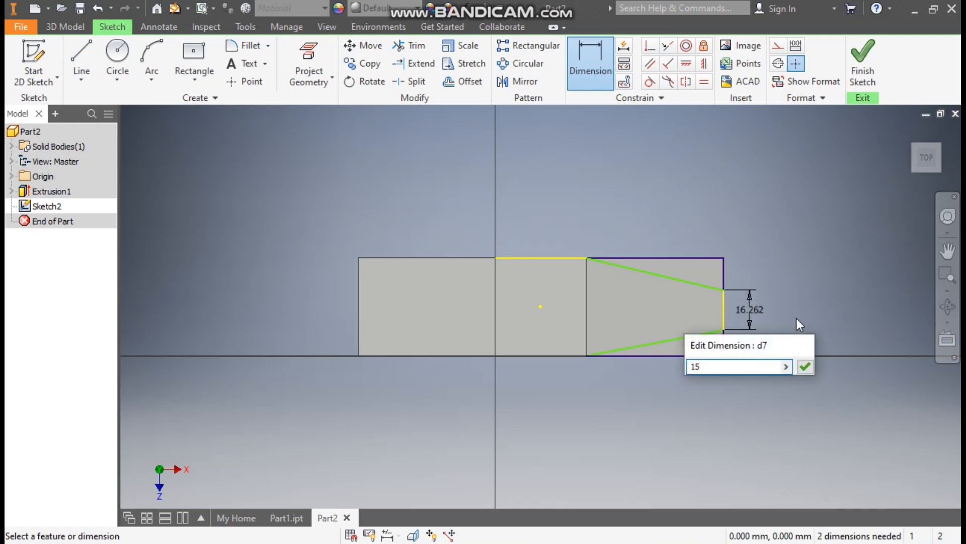
{"action": "key", "text": "Return"}
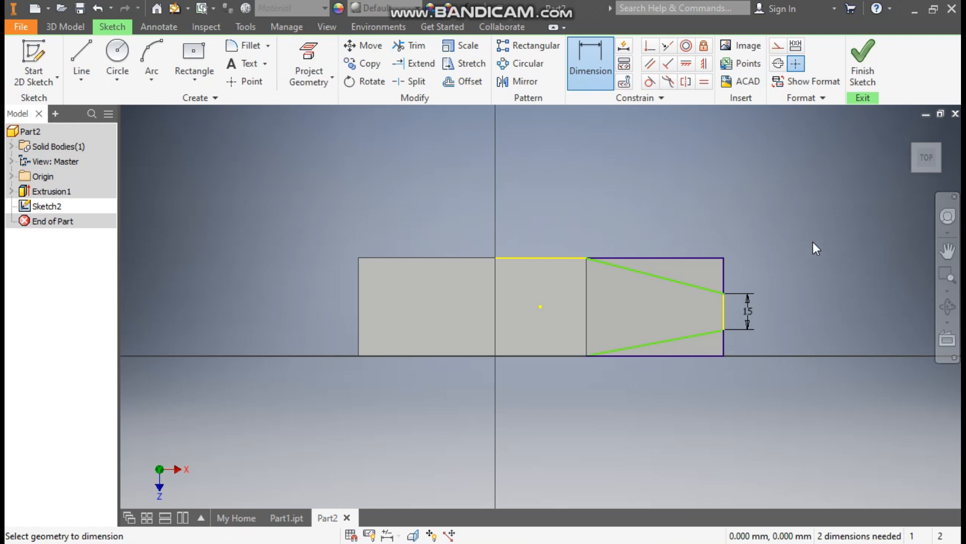
- Apply a horizontal constraint between the sketch's projected centre point and the midpoint of the arm's end edge
{"action": "left_click", "coordinate": [686, 63]}
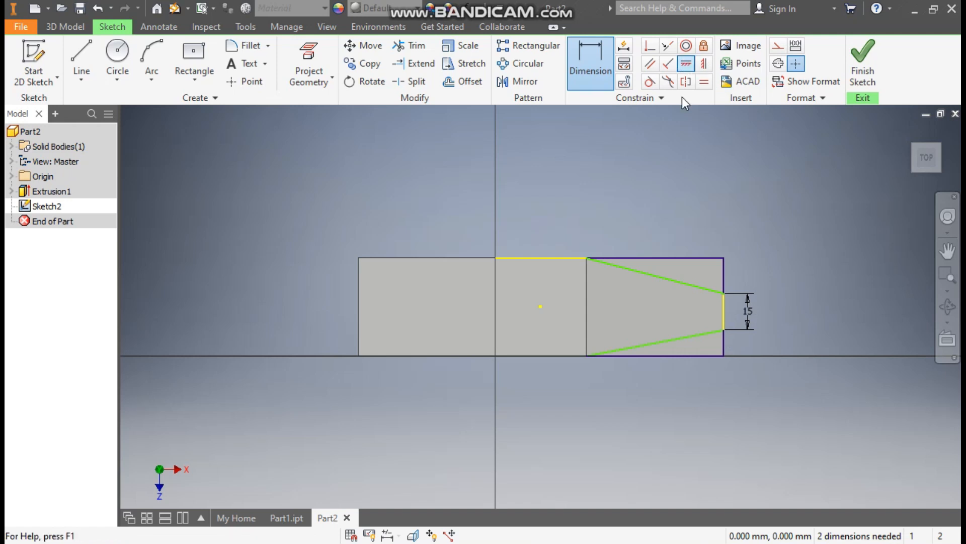
{"action": "left_click", "coordinate": [541, 307]}
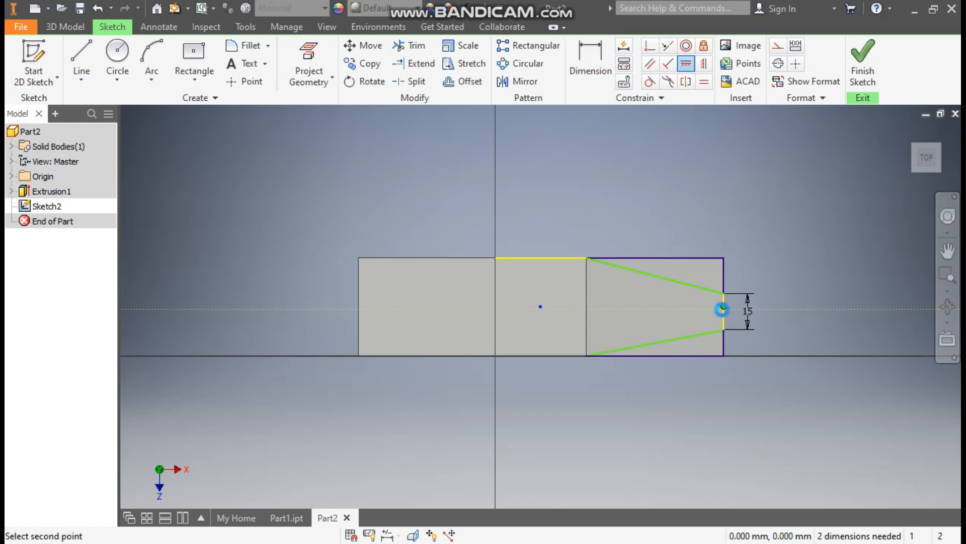
{"action": "left_click", "coordinate": [722, 309]}
{"action": "scroll", "coordinate": [723, 316], "scroll_direction": "up", "scroll_amount": 3}
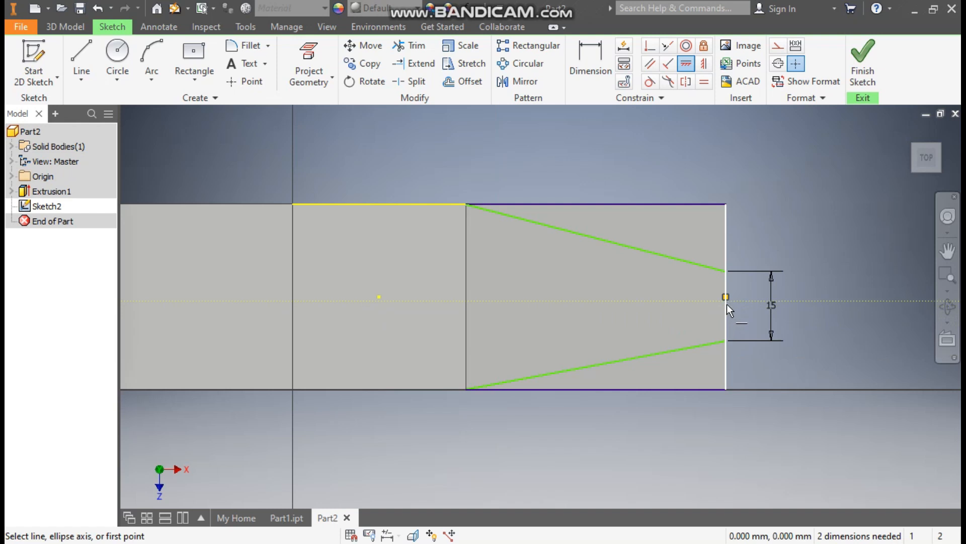
{"action": "key", "text": "Escape"}
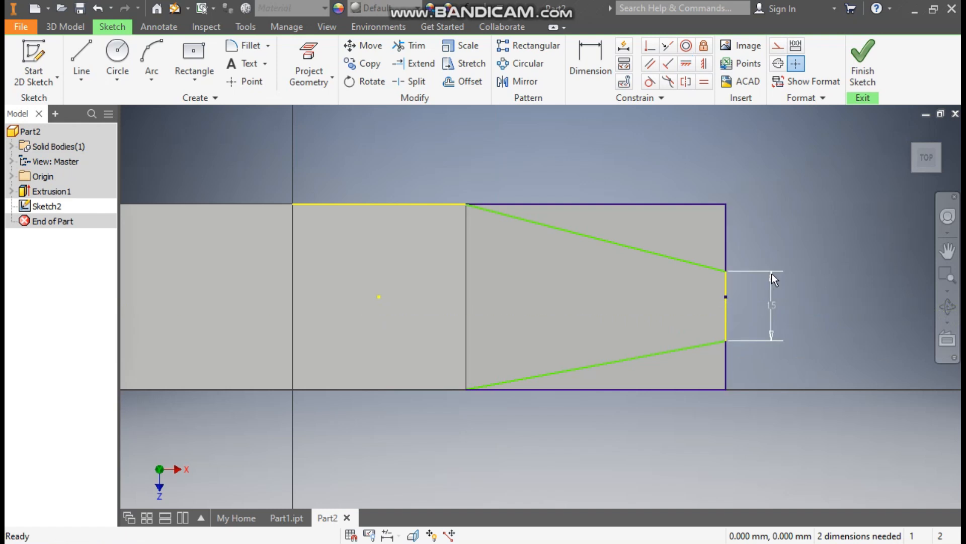
- Dimension the vertical distance from the centre point to the rear sloping line's outer endpoint as 7.5 mm
{"action": "key", "text": "d"}
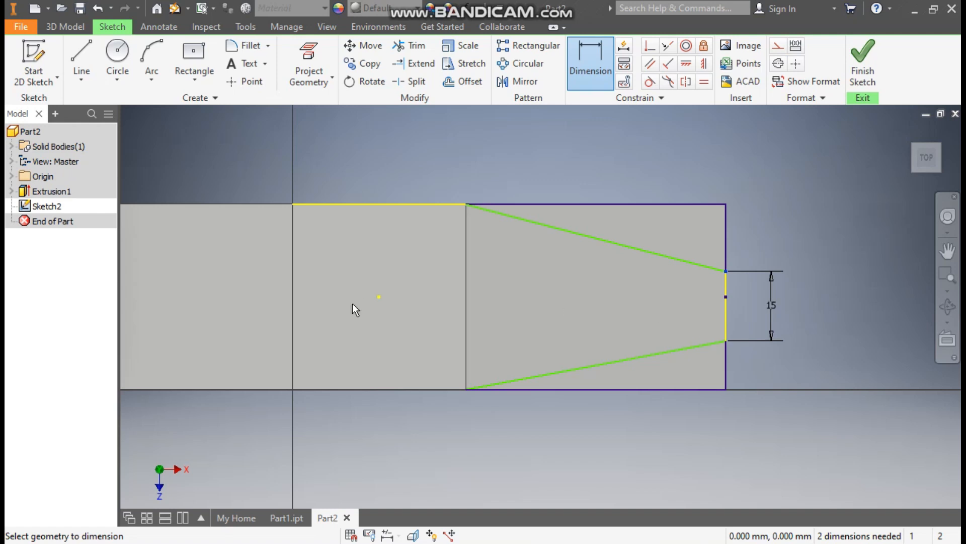
{"action": "left_click", "coordinate": [379, 296]}
{"action": "left_click", "coordinate": [726, 271]}
{"action": "left_click", "coordinate": [817, 282]}
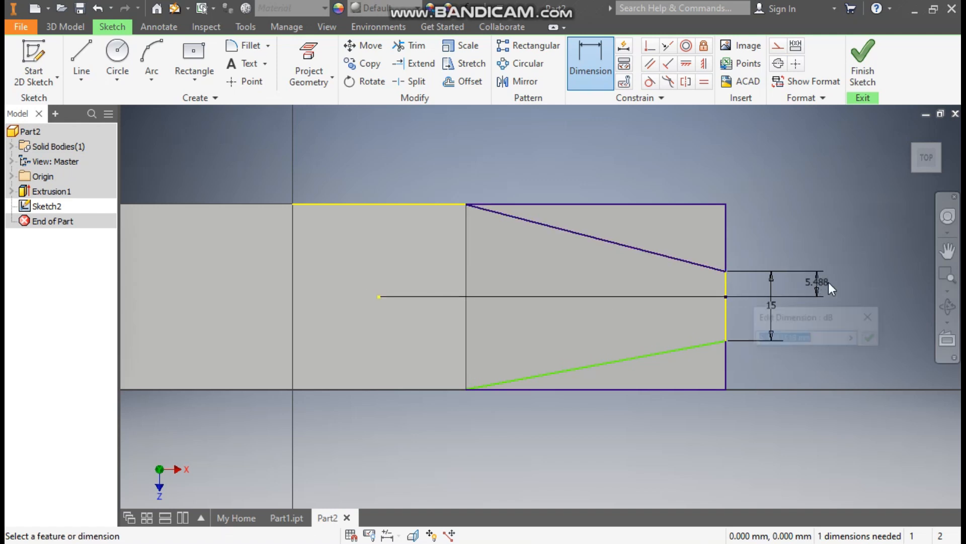
{"action": "type", "text": "7.5"}
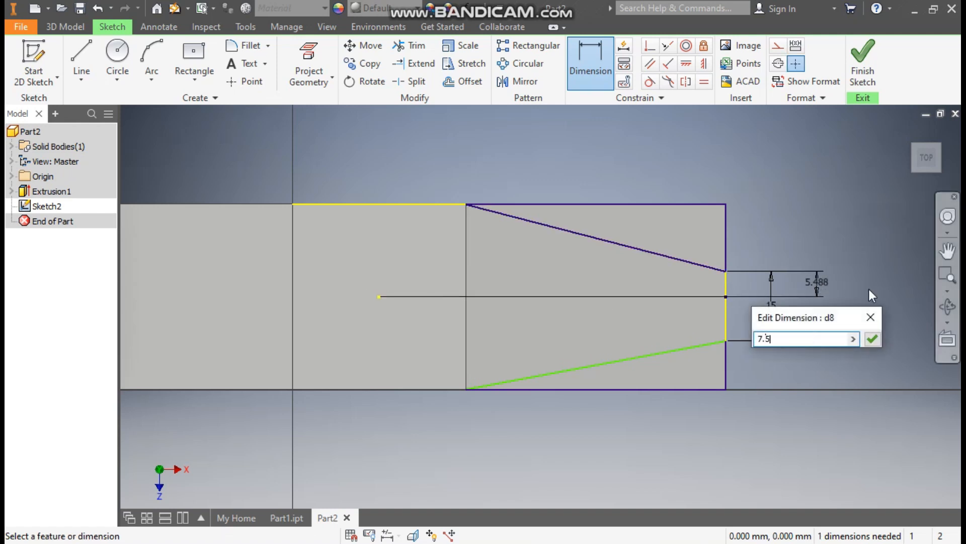
{"action": "key", "text": "Return"}
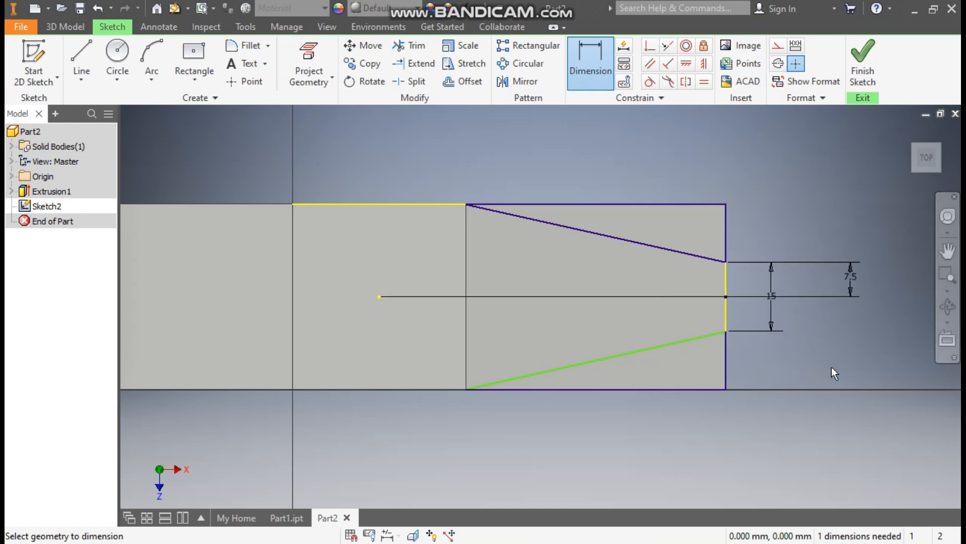
{"action": "key", "text": "Escape"}
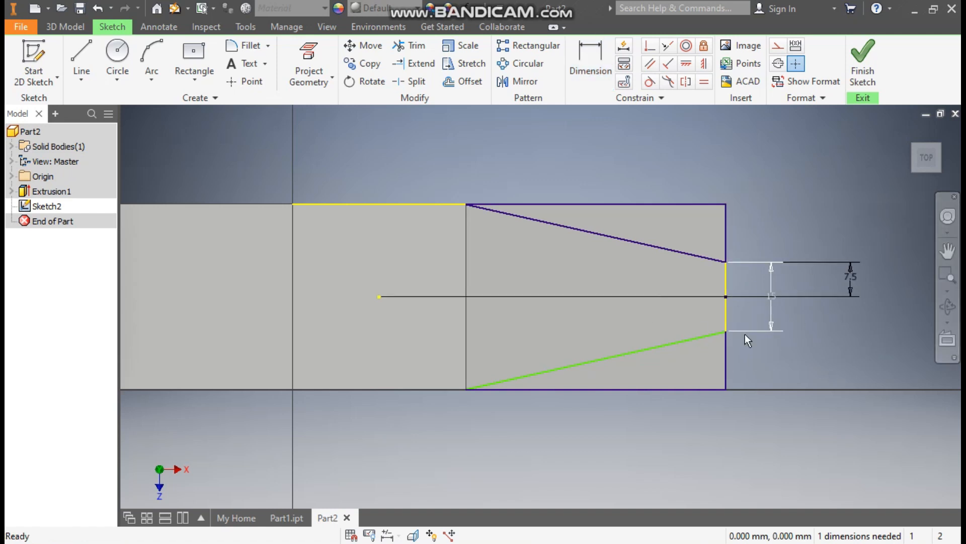
- Pull the front triangle's inner corner outward and make it coincident with the edge between the arm and the flat centre face
{"action": "left_click_drag", "start_coordinate": [466, 391], "coordinate": [536, 397]}
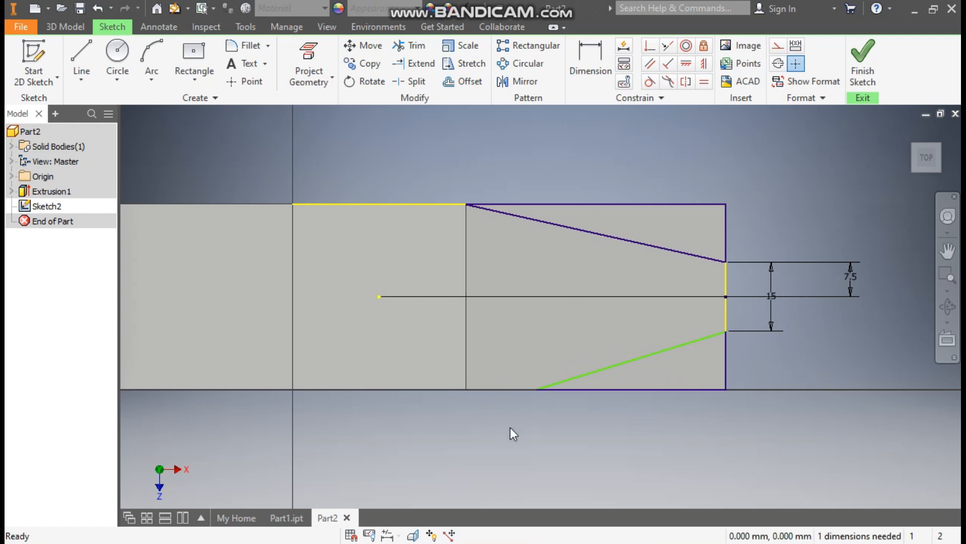
{"action": "left_click", "coordinate": [650, 46]}
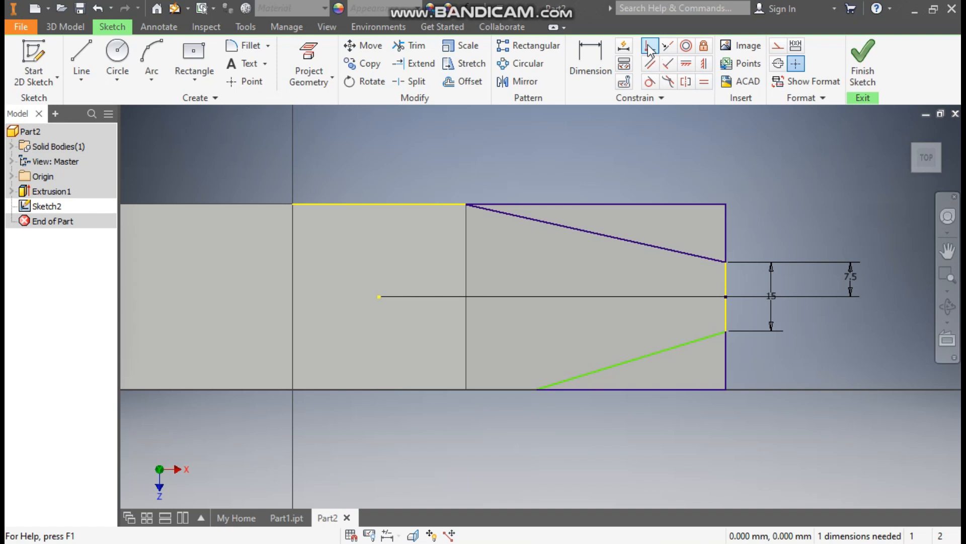
{"action": "left_click", "coordinate": [534, 388]}
{"action": "left_click", "coordinate": [466, 377]}
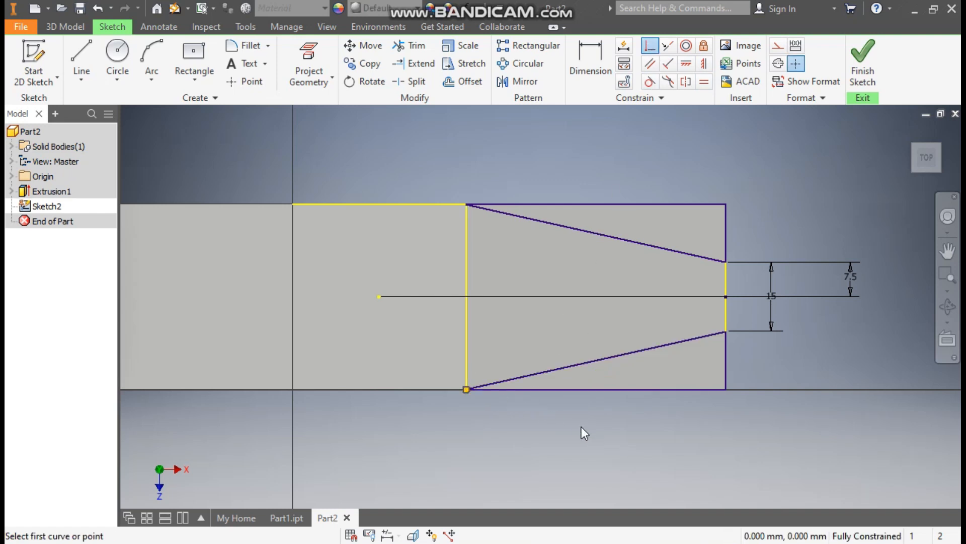
{"action": "key", "text": "Escape"}
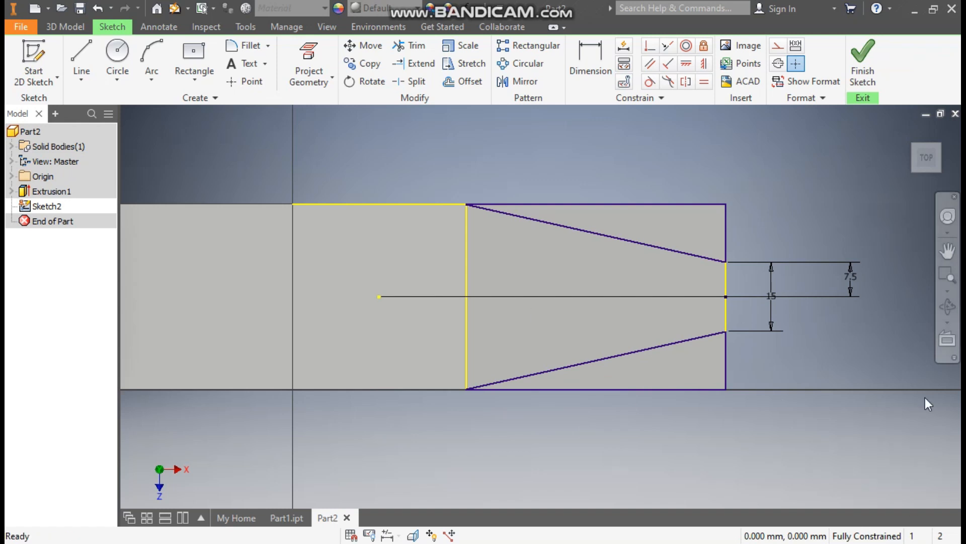
- Finish the sketch and extrude both triangles as a cut through all, down through the arm
{"action": "left_click", "coordinate": [867, 98]}
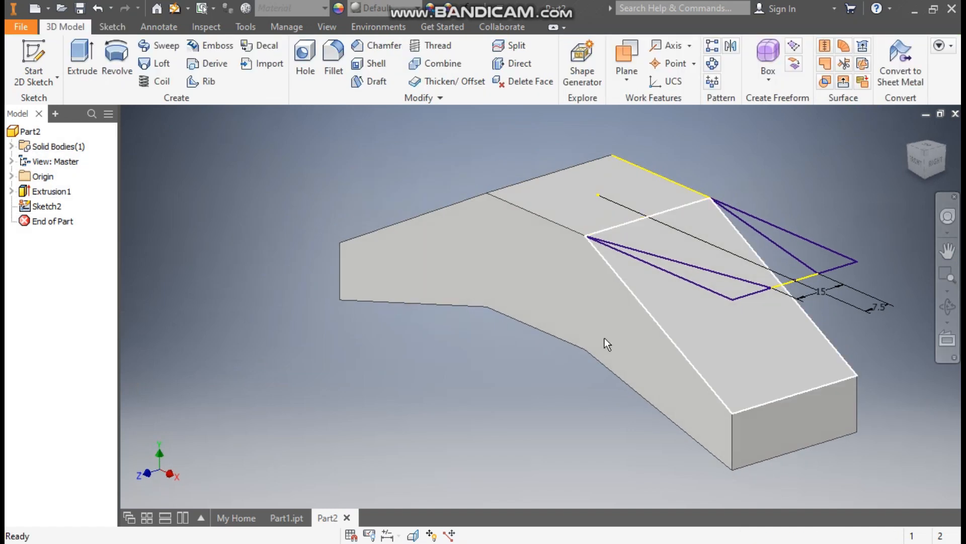
{"action": "key", "text": "e"}
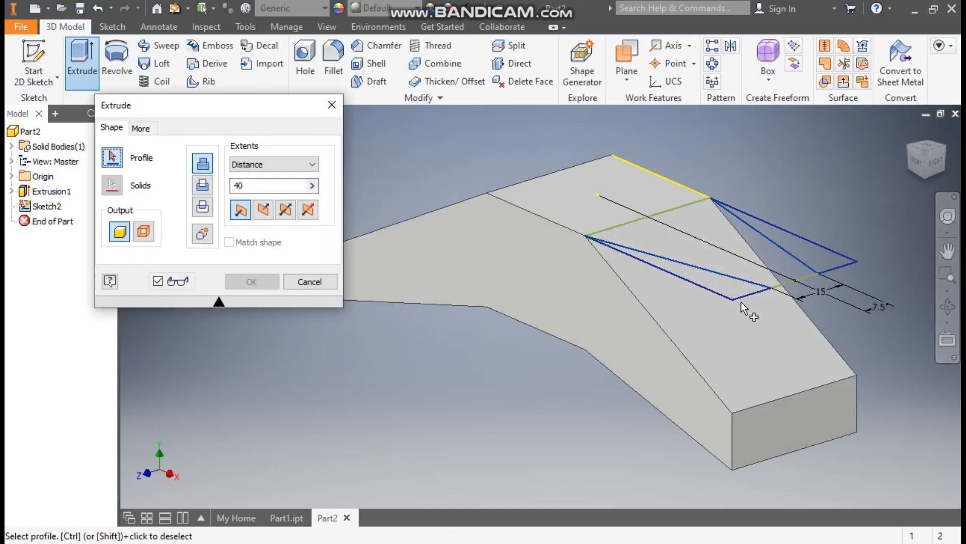
{"action": "left_click", "coordinate": [698, 276]}
{"action": "left_click", "coordinate": [819, 254]}
{"action": "scroll", "coordinate": [586, 315], "scroll_direction": "down", "scroll_amount": 2}
{"action": "middle_click_drag", "start_coordinate": [591, 320], "coordinate": [609, 354]}
{"action": "left_click", "coordinate": [203, 187]}
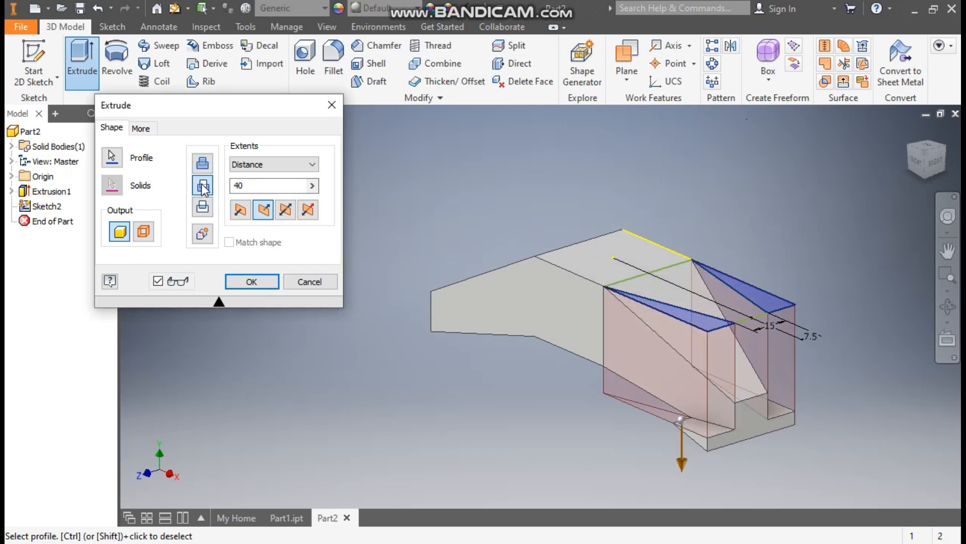
{"action": "left_click", "coordinate": [256, 164]}
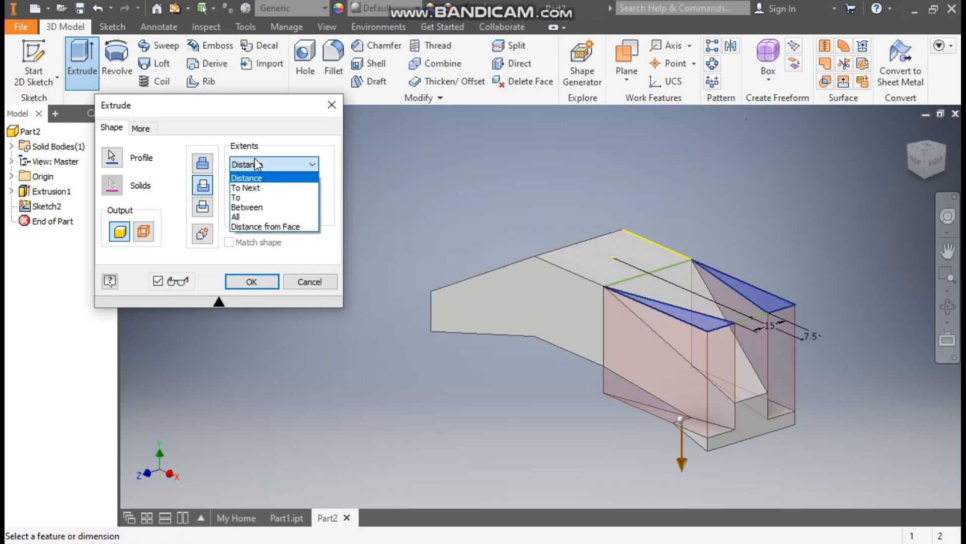
{"action": "left_click", "coordinate": [262, 216]}
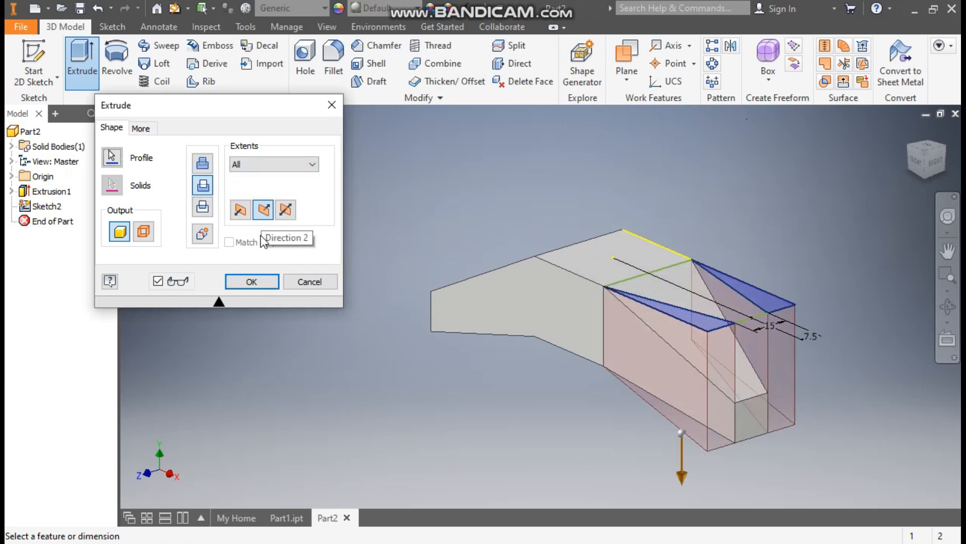
{"action": "left_click", "coordinate": [260, 282]}
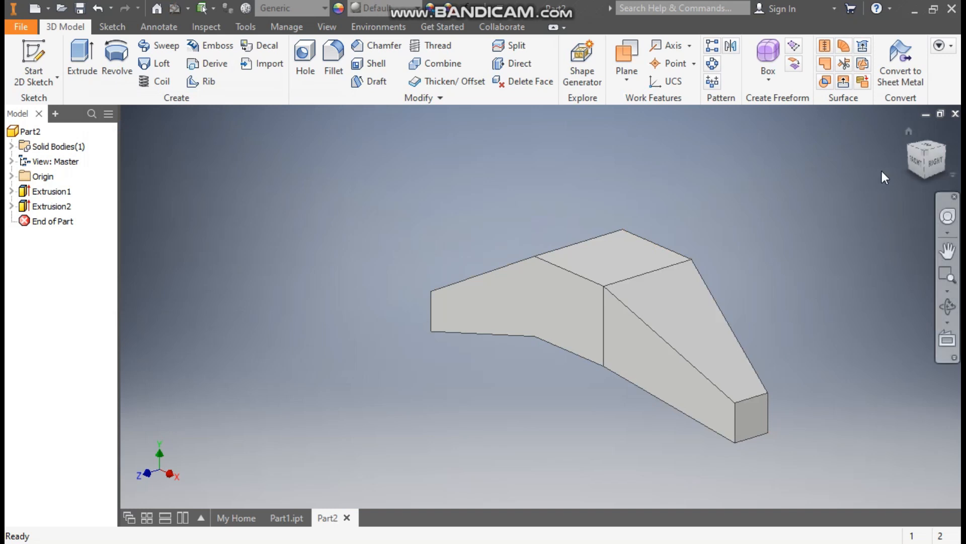
- Mirror the triangular extruded cut about the YZ Plane to taper the opposite arm
{"action": "left_click", "coordinate": [909, 132]}
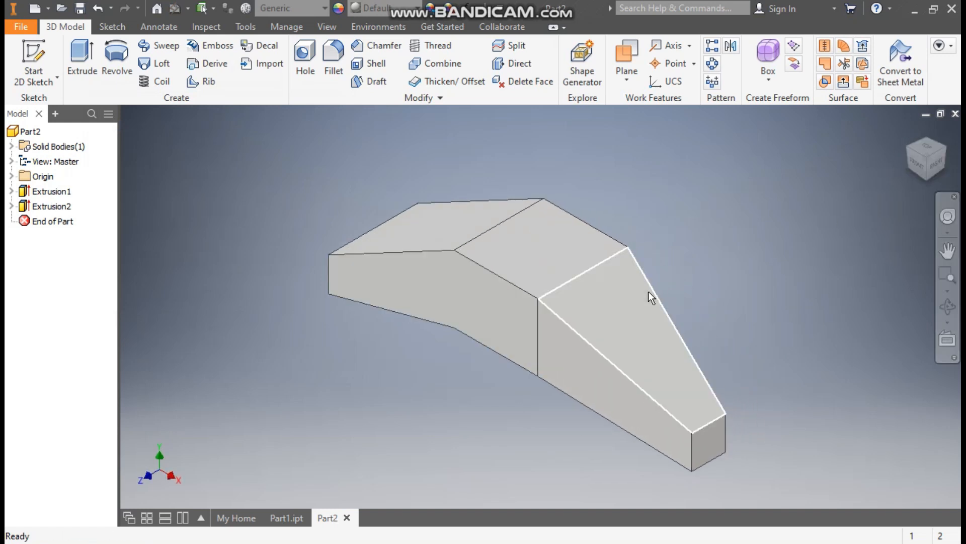
{"action": "left_click", "coordinate": [921, 151]}
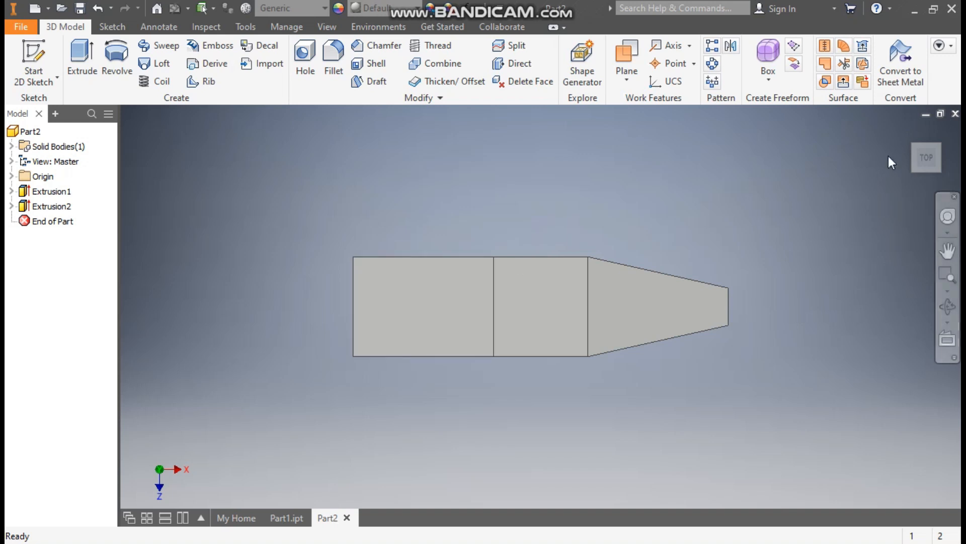
{"action": "left_click", "coordinate": [910, 132]}
{"action": "left_click", "coordinate": [910, 132]}
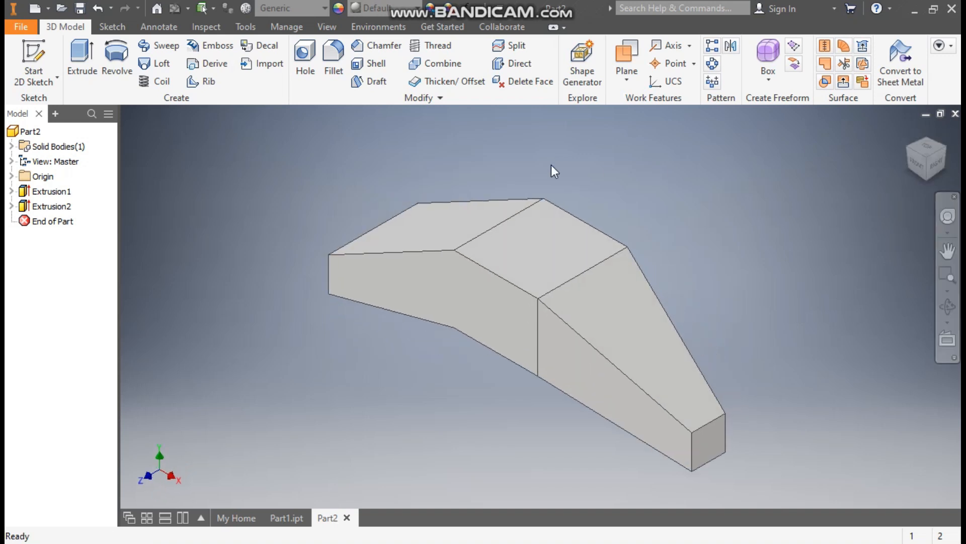
{"action": "left_click", "coordinate": [730, 45]}
{"action": "left_click", "coordinate": [51, 207]}
{"action": "left_click", "coordinate": [171, 173]}
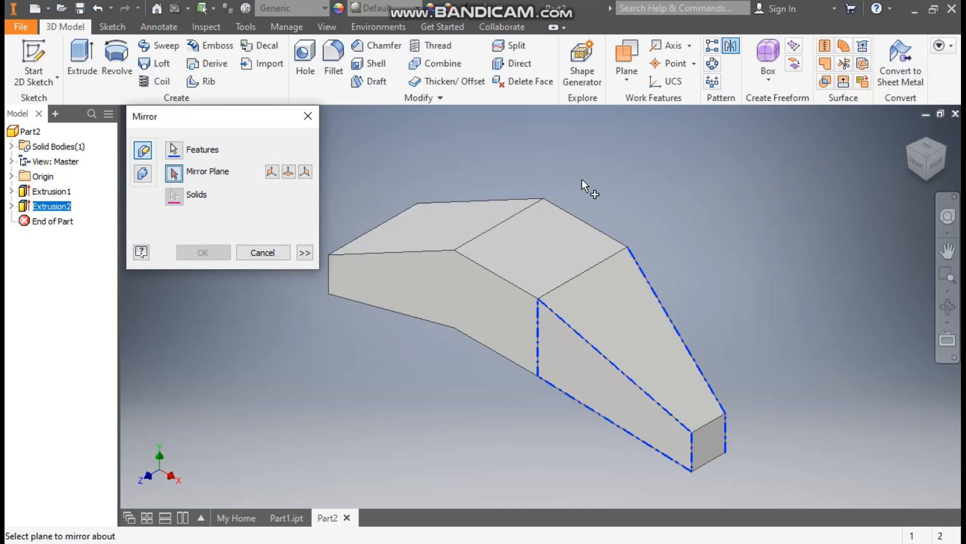
{"action": "middle_click_drag", "start_coordinate": [568, 156], "coordinate": [718, 167]}
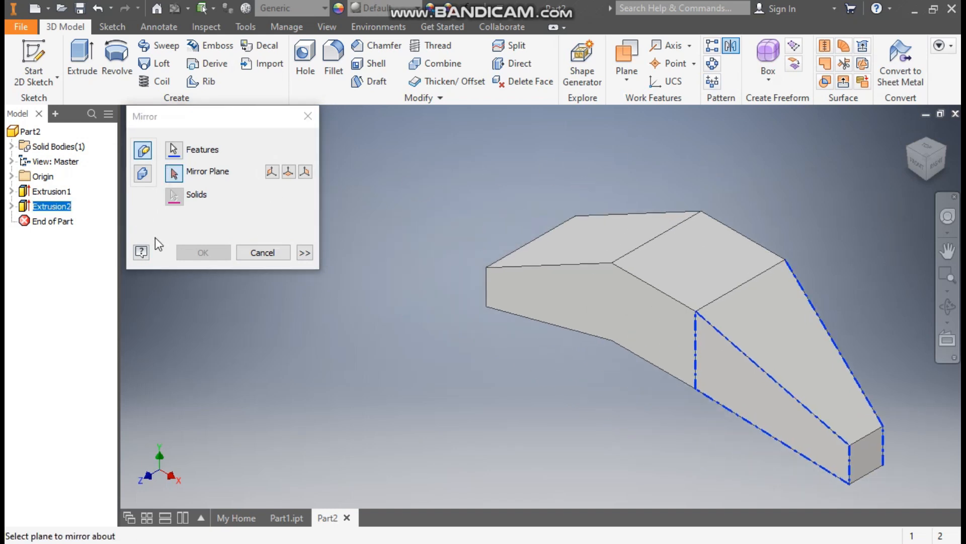
{"action": "left_click", "coordinate": [15, 176]}
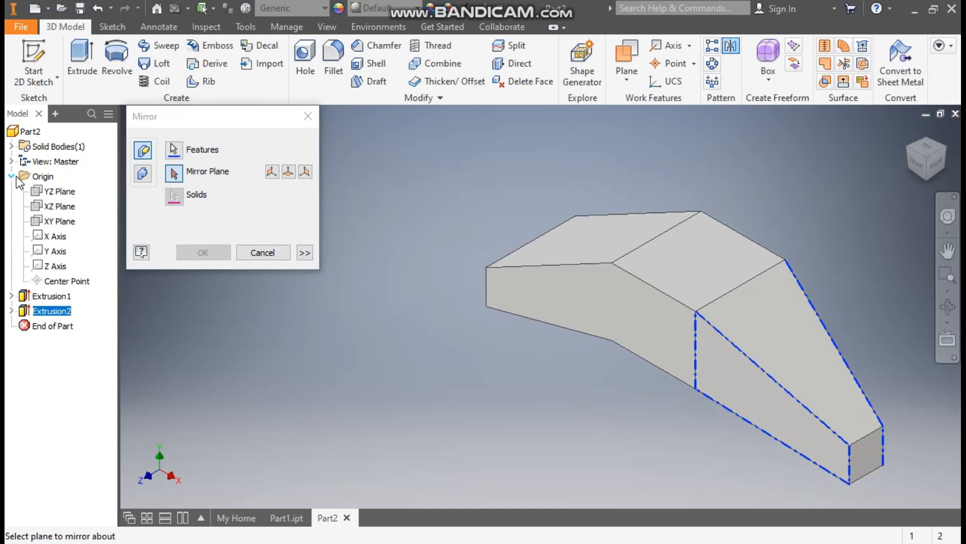
{"action": "left_click", "coordinate": [62, 197]}
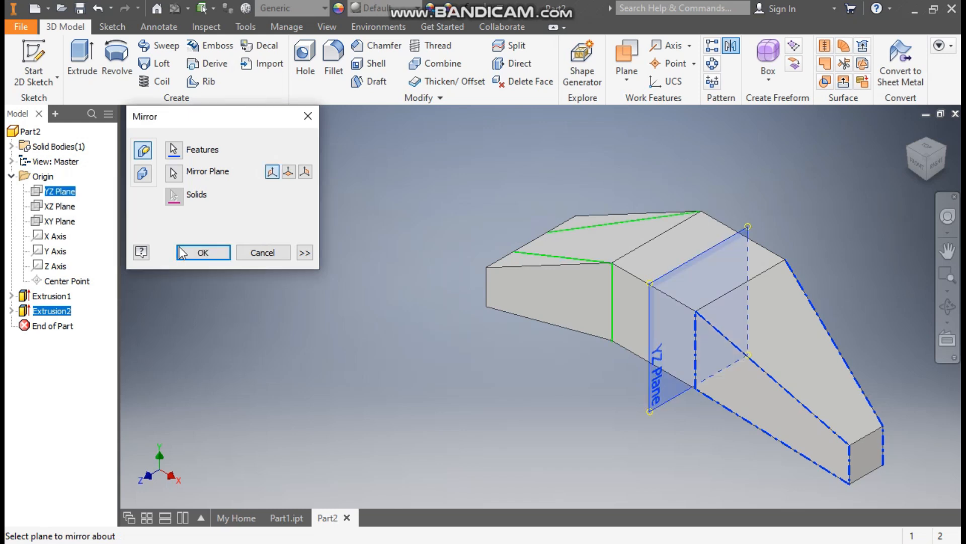
{"action": "left_click", "coordinate": [222, 254]}
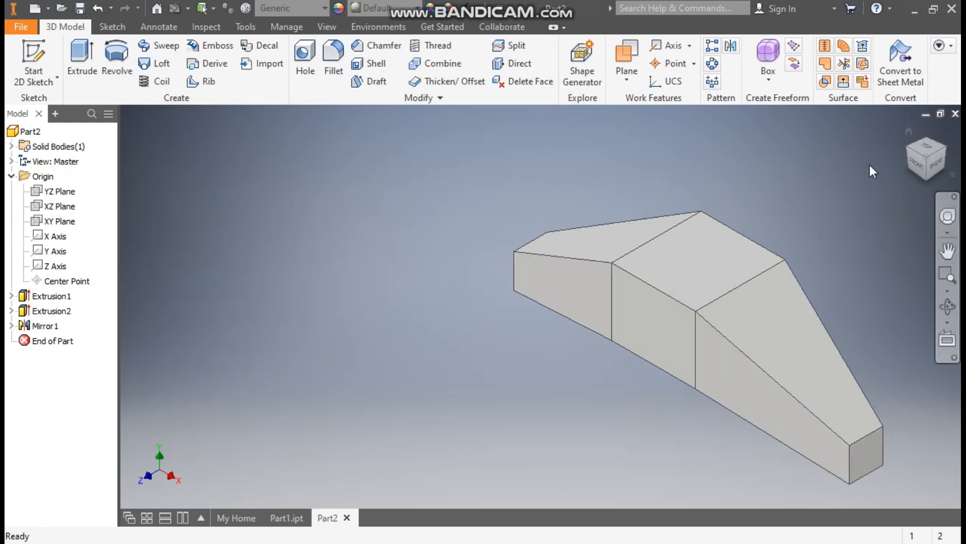
- Examine both tapered arms from above and compare the shape with the centre plate of the reference part Part1.ipt
{"action": "left_click", "coordinate": [927, 149]}
{"action": "left_click", "coordinate": [927, 150]}
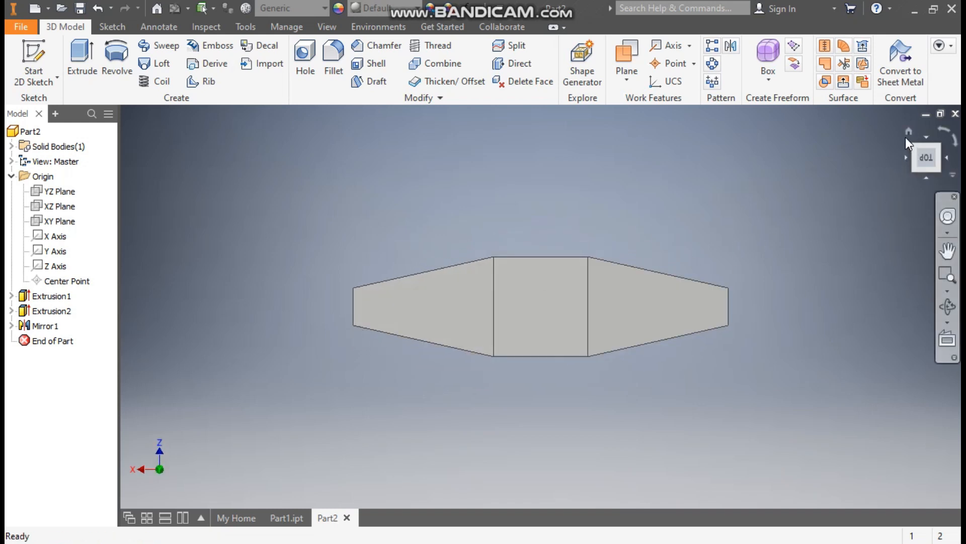
{"action": "left_click", "coordinate": [908, 132]}
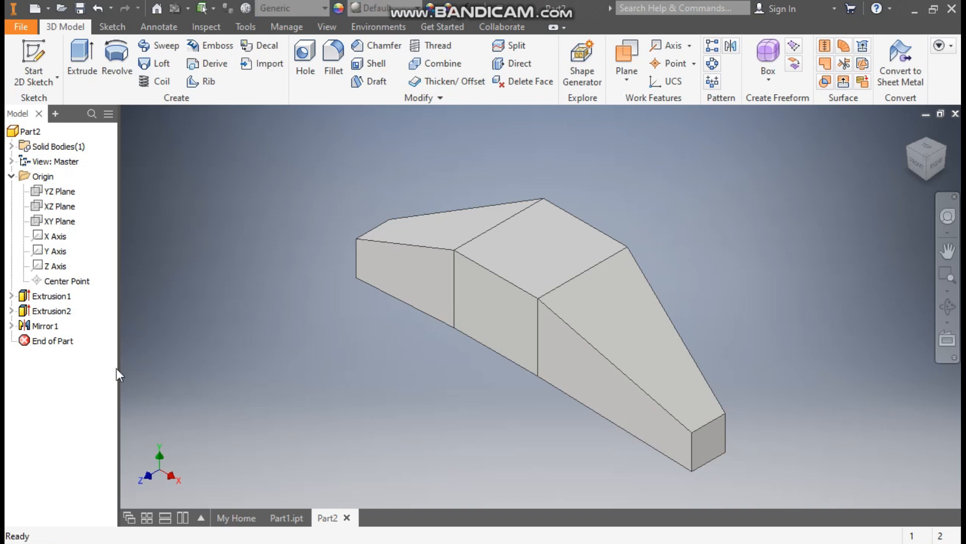
{"action": "left_click", "coordinate": [291, 511]}
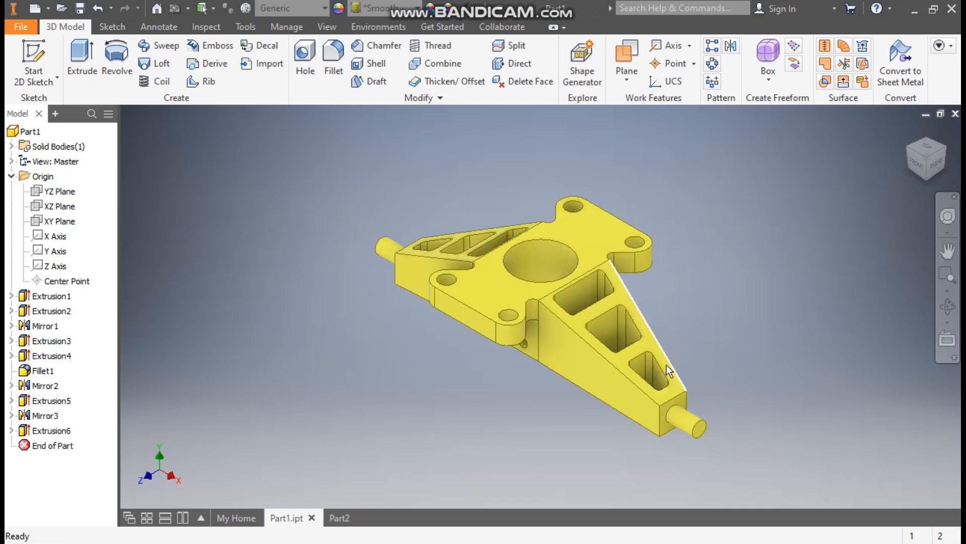
{"action": "left_click", "coordinate": [575, 231]}
{"action": "left_click", "coordinate": [780, 214]}
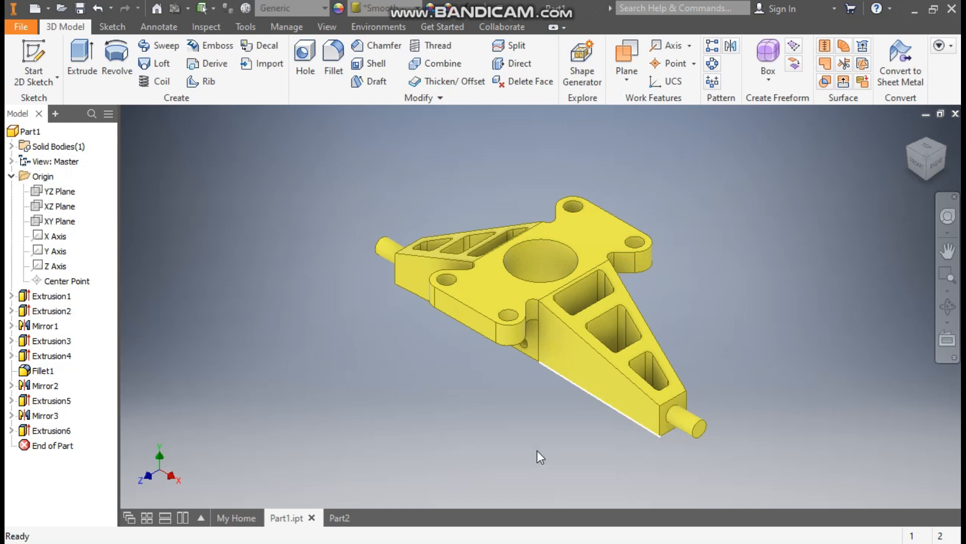
{"action": "left_click", "coordinate": [339, 517]}
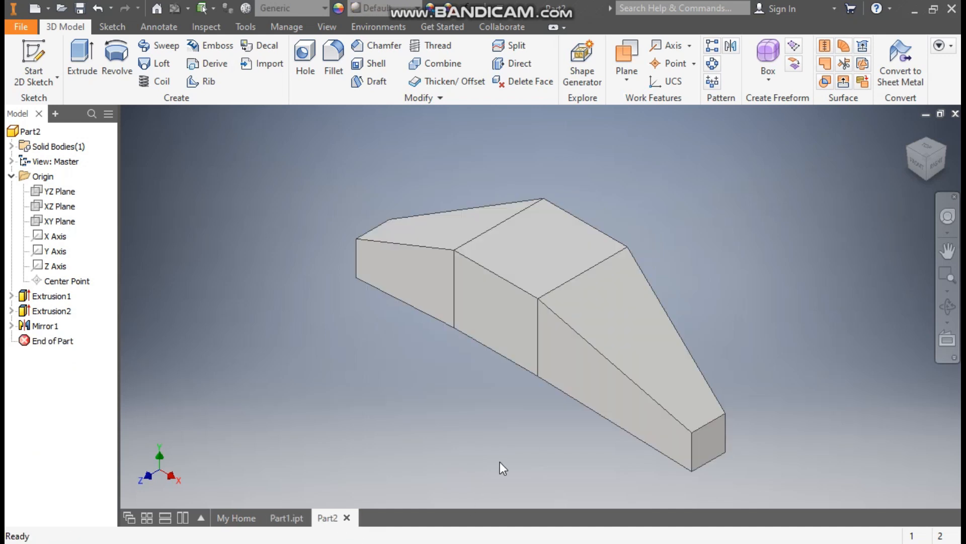
- Start a sketch on Part2's flat top face and draw a three-point arc bulging outward from its rear corner on the negative X side
{"action": "left_click", "coordinate": [545, 249]}
{"action": "left_click", "coordinate": [653, 229]}
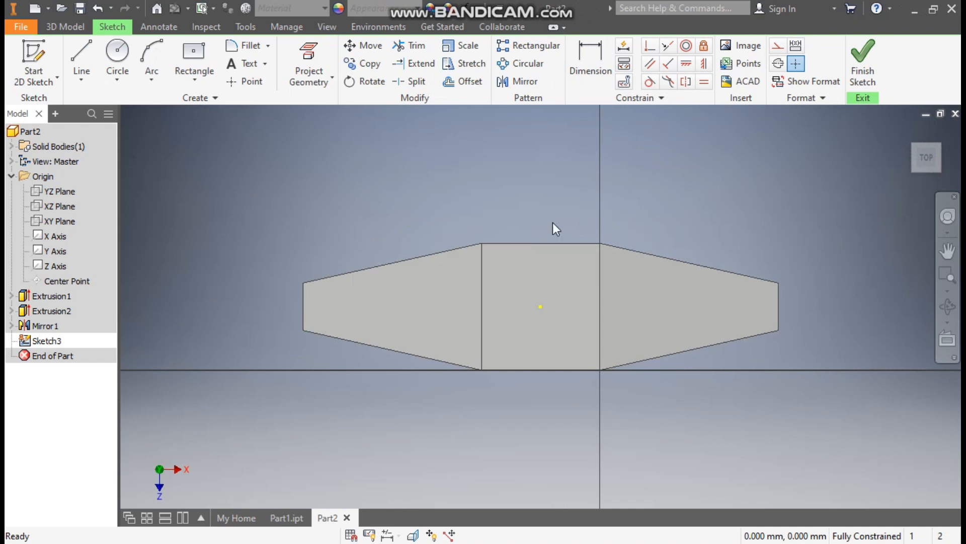
{"action": "left_click", "coordinate": [151, 81]}
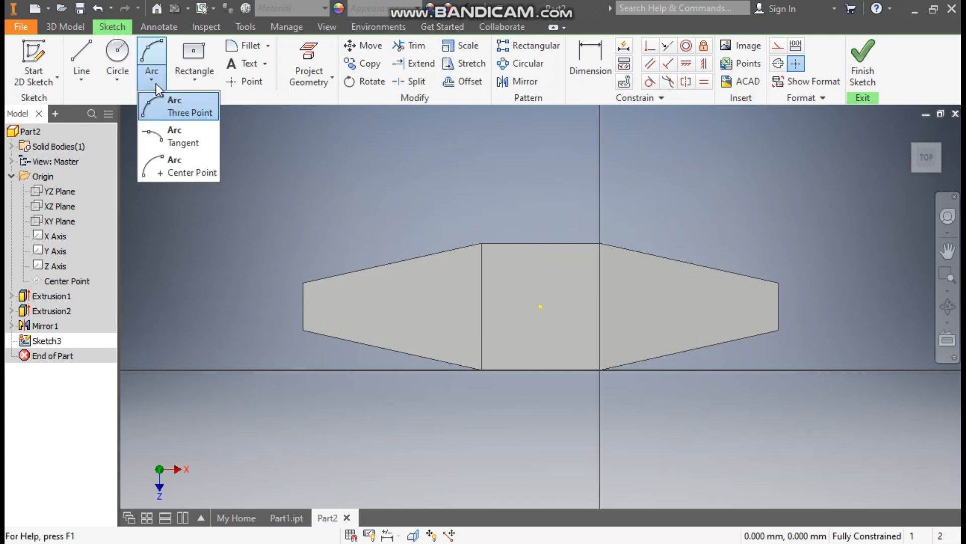
{"action": "left_click", "coordinate": [158, 101]}
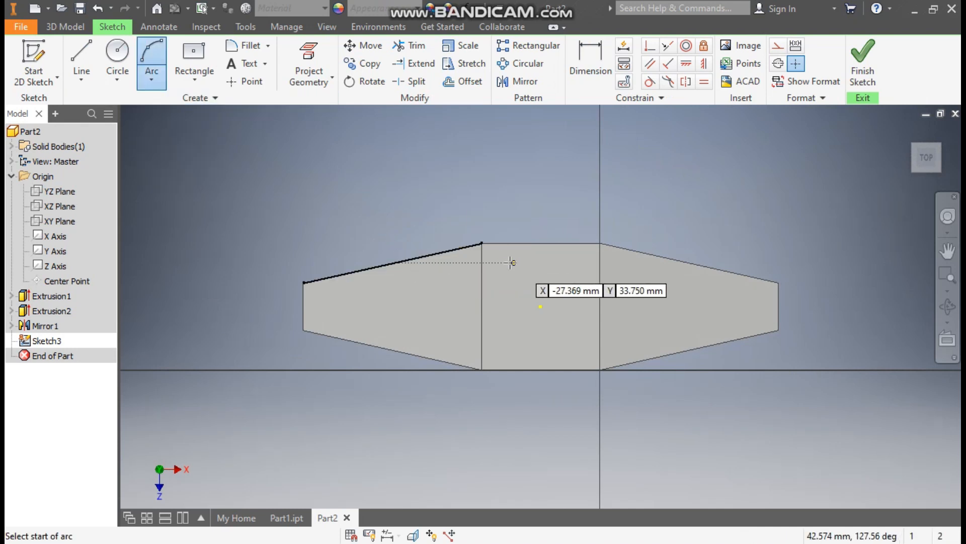
{"action": "scroll", "coordinate": [509, 264], "scroll_direction": "down", "scroll_amount": 3}
{"action": "left_click", "coordinate": [456, 226]}
{"action": "middle_click_drag", "start_coordinate": [496, 226], "coordinate": [516, 285]}
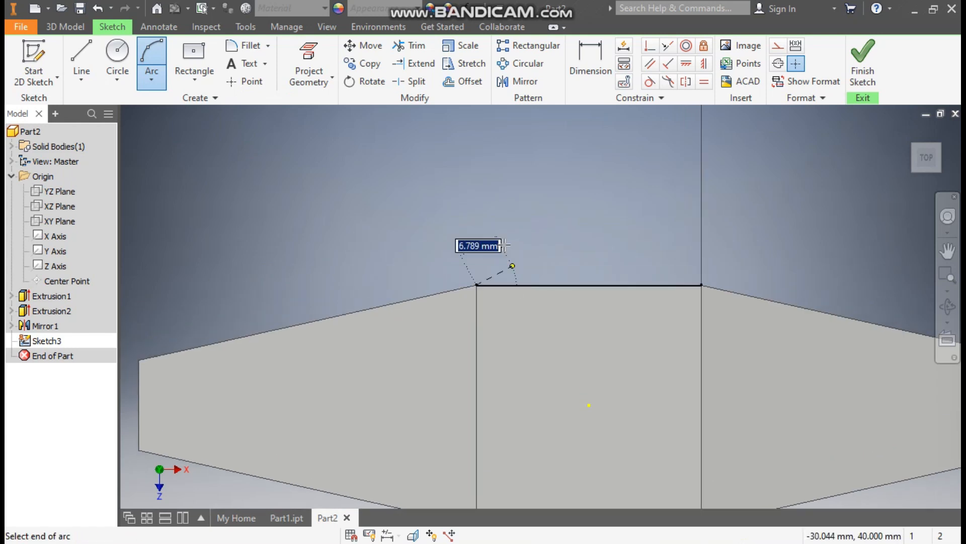
{"action": "left_click", "coordinate": [445, 219]}
{"action": "left_click", "coordinate": [492, 254]}
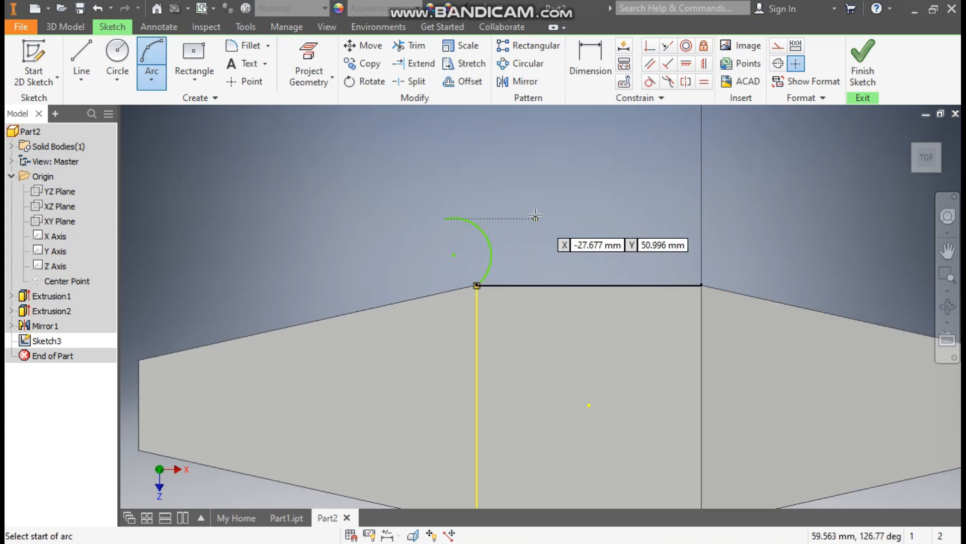
- Draw a sloping line about 33 mm long from the arc's free end, outward and away from the body
{"action": "middle_click_drag", "start_coordinate": [537, 217], "coordinate": [563, 279]}
{"action": "left_click", "coordinate": [82, 56]}
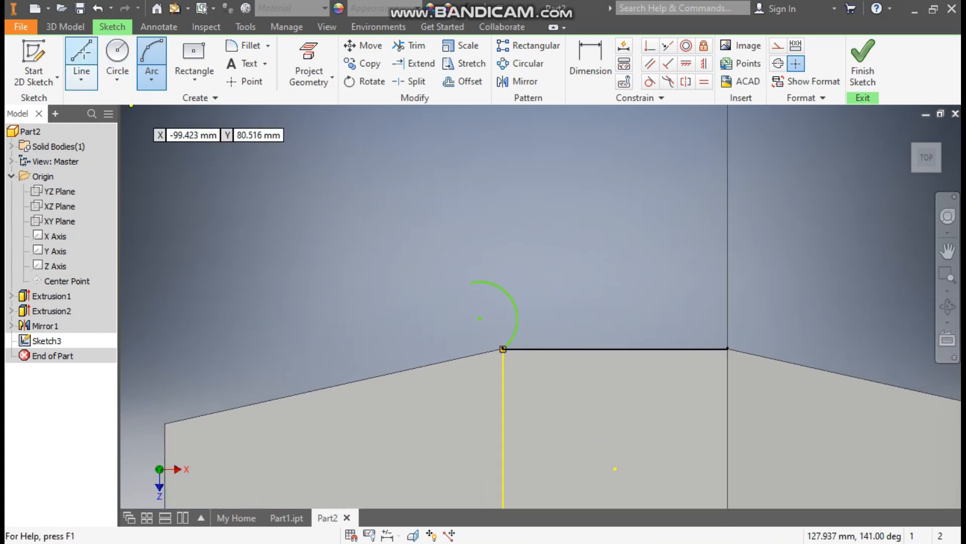
{"action": "left_click", "coordinate": [470, 282]}
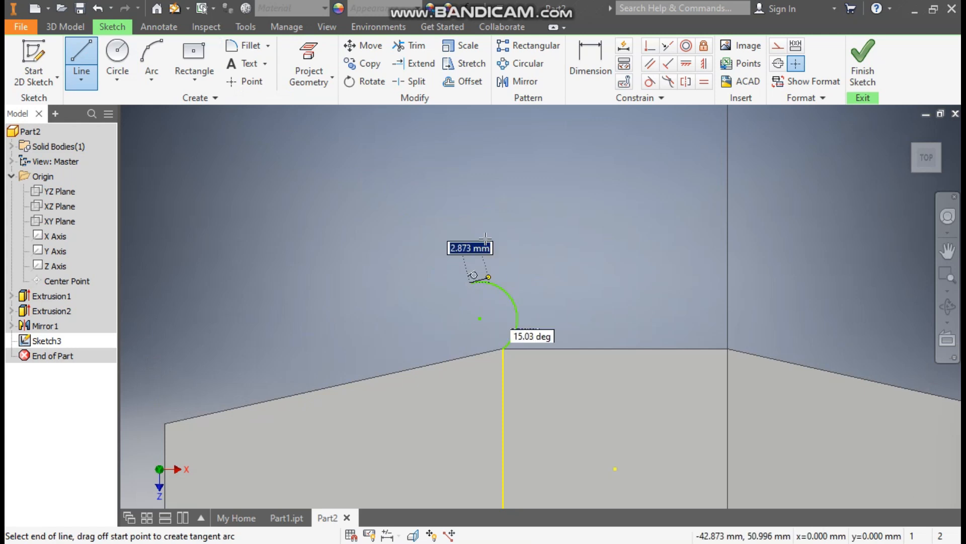
{"action": "left_click", "coordinate": [347, 130]}
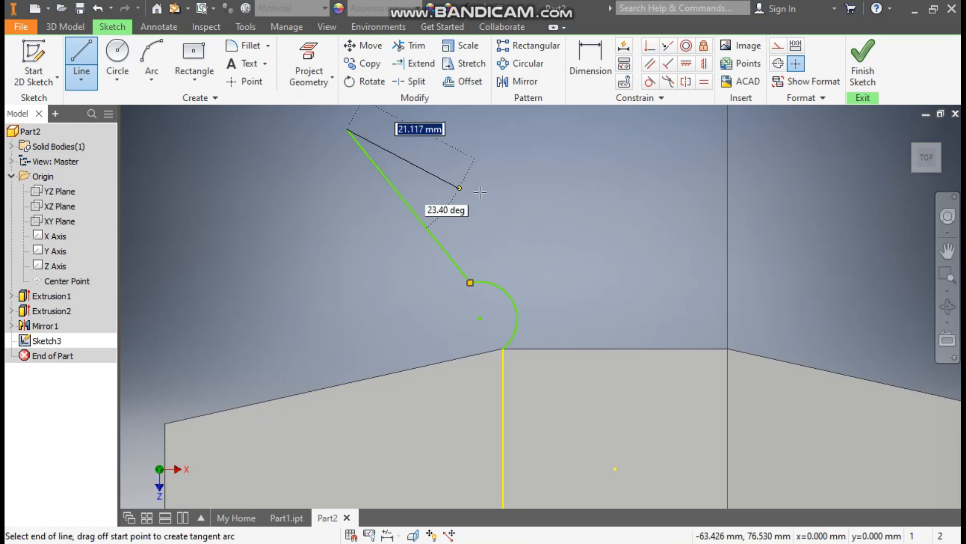
{"action": "middle_click_drag", "start_coordinate": [489, 200], "coordinate": [527, 253]}
{"action": "key", "text": "Escape"}
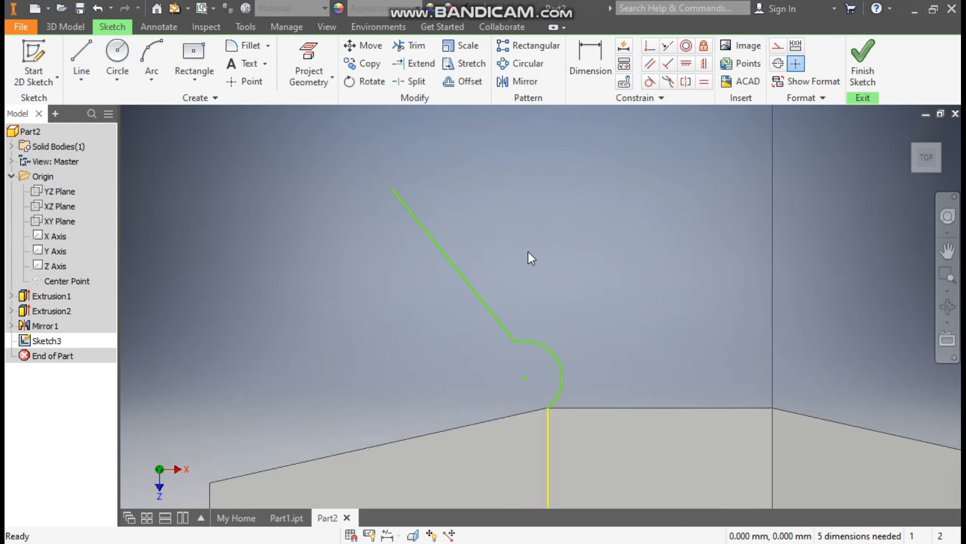
- Draw a three-point arc from the sloping line's free end, bulging outward and curving back toward the plate's middle
{"action": "left_click", "coordinate": [144, 77]}
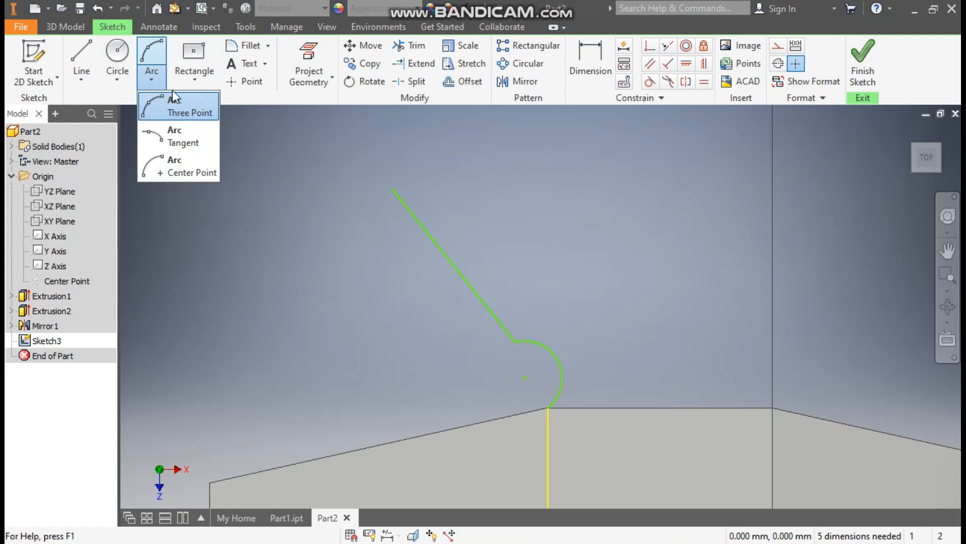
{"action": "left_click", "coordinate": [182, 115]}
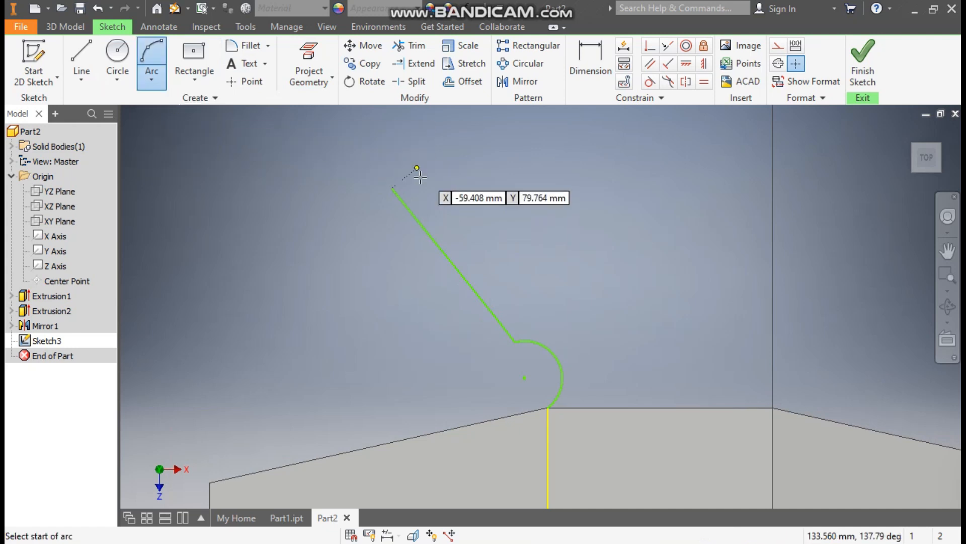
{"action": "left_click", "coordinate": [393, 188]}
{"action": "left_click", "coordinate": [468, 127]}
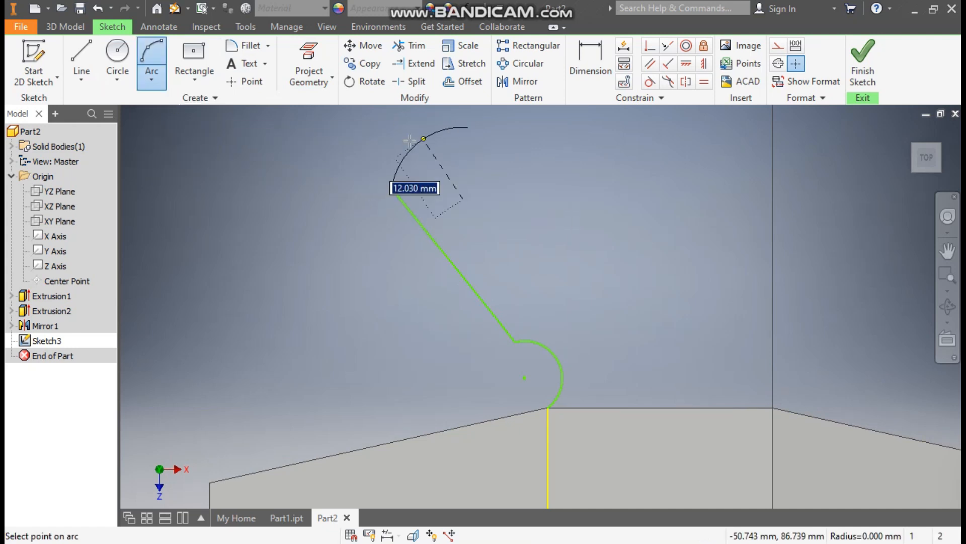
{"action": "left_click", "coordinate": [394, 146]}
{"action": "scroll", "coordinate": [504, 186], "scroll_direction": "down", "scroll_amount": 4}
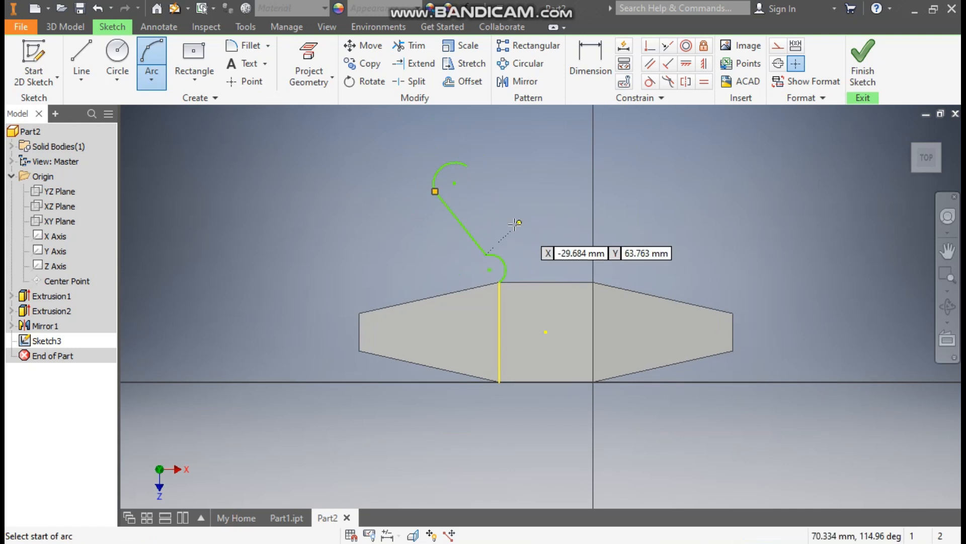
{"action": "scroll", "coordinate": [493, 262], "scroll_direction": "up", "scroll_amount": 2}
{"action": "scroll", "coordinate": [491, 283], "scroll_direction": "up", "scroll_amount": 1}
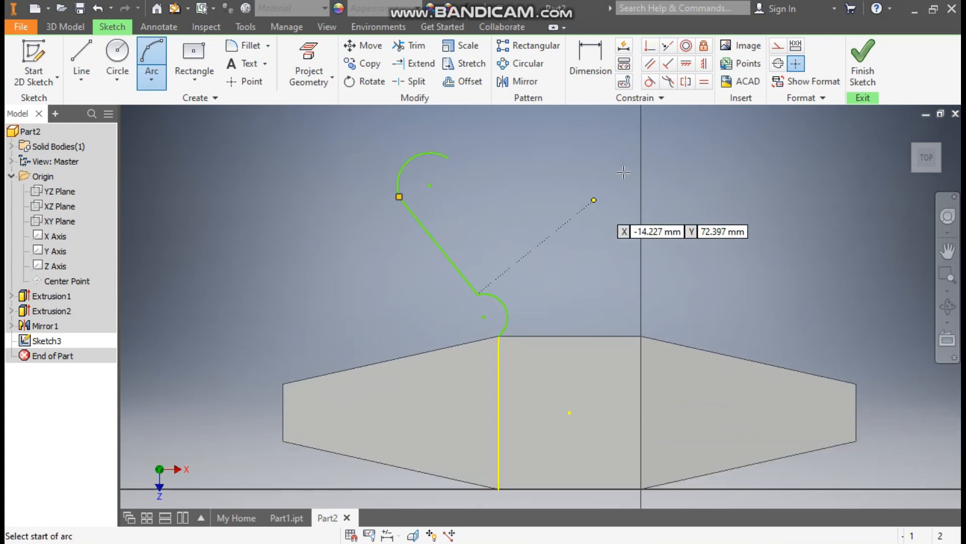
- Constrain the small arc's centre to align vertically with the plate's rear corner where the arc starts
{"action": "left_click", "coordinate": [706, 64]}
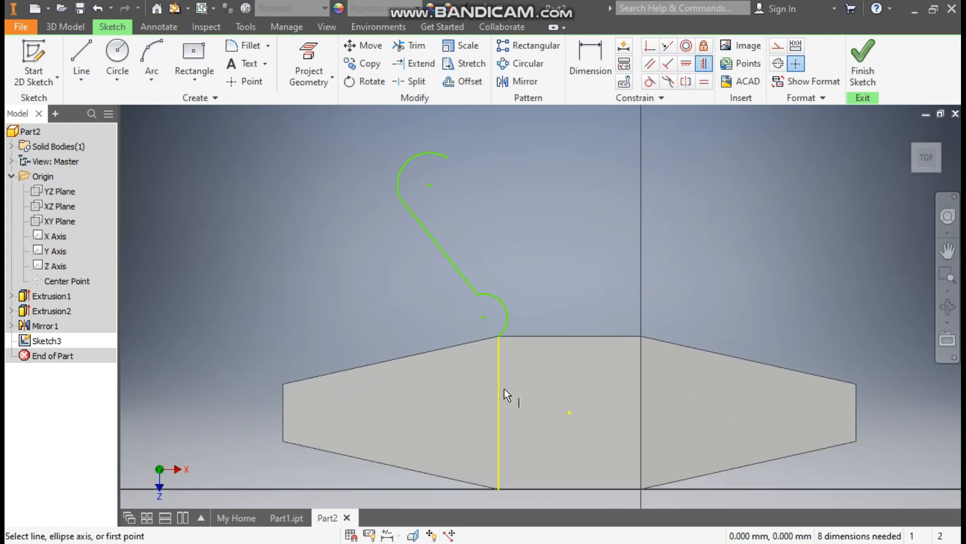
{"action": "left_click", "coordinate": [498, 337]}
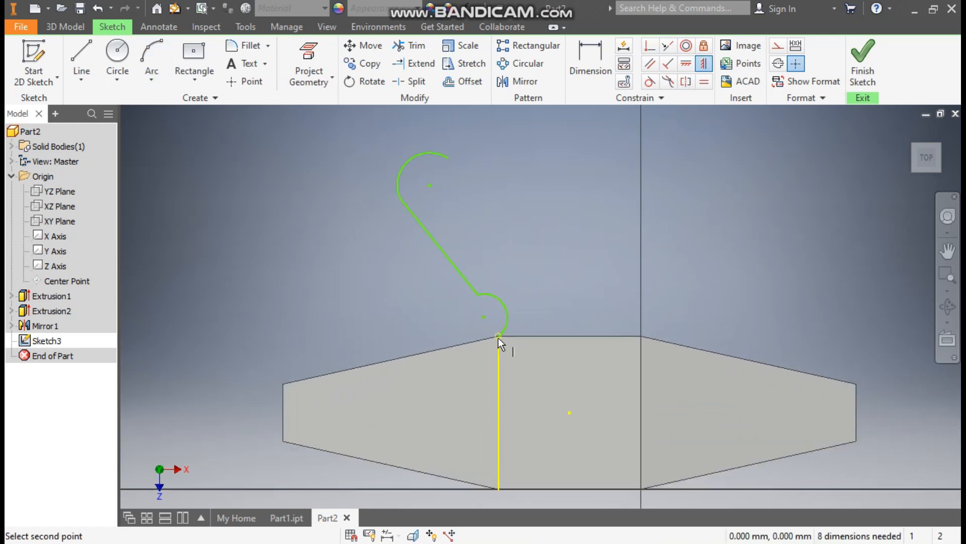
{"action": "left_click", "coordinate": [484, 317]}
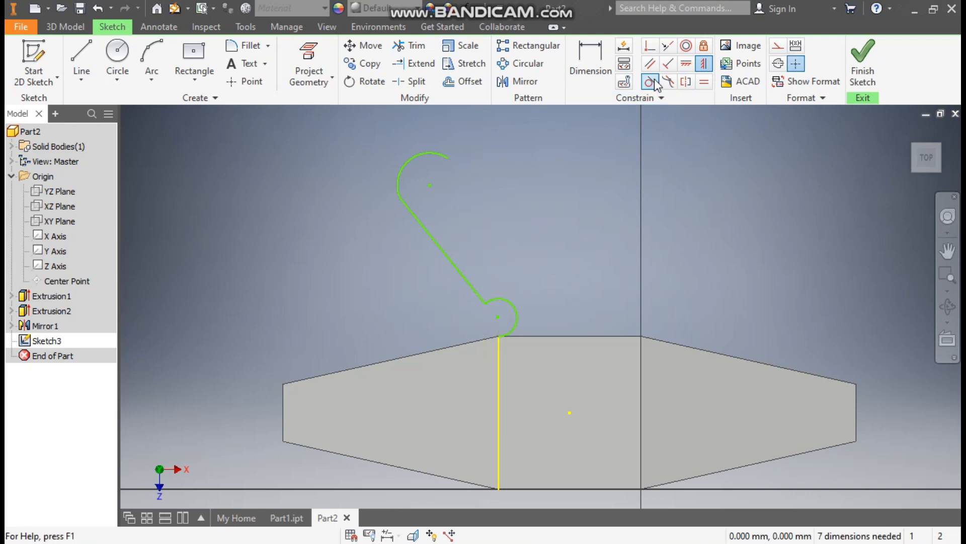
- Dimension the small arc's radius as 3 mm and the outer arc's radius as 7 mm
{"action": "left_click", "coordinate": [593, 75]}
{"action": "left_click", "coordinate": [508, 301]}
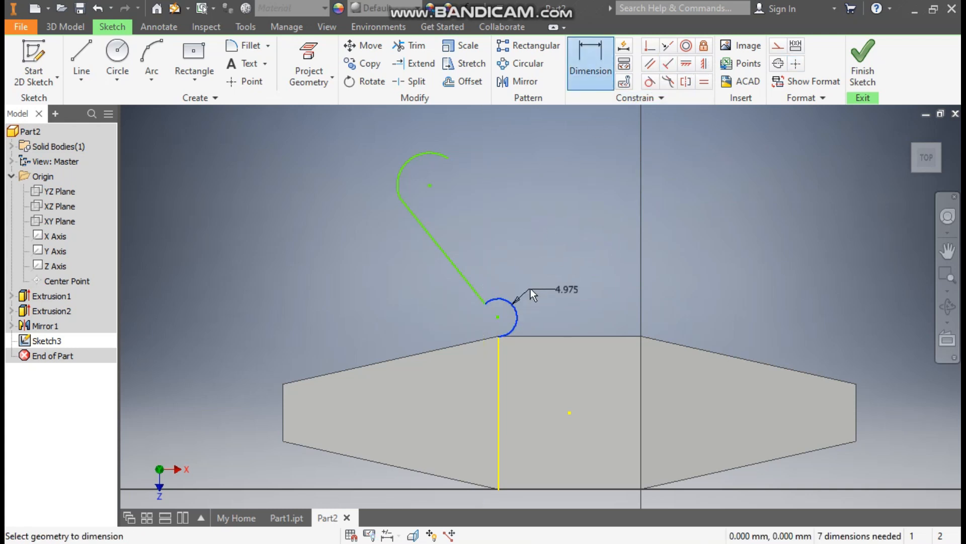
{"action": "left_click", "coordinate": [530, 288]}
{"action": "type", "text": "3"}
{"action": "key", "text": "Return"}
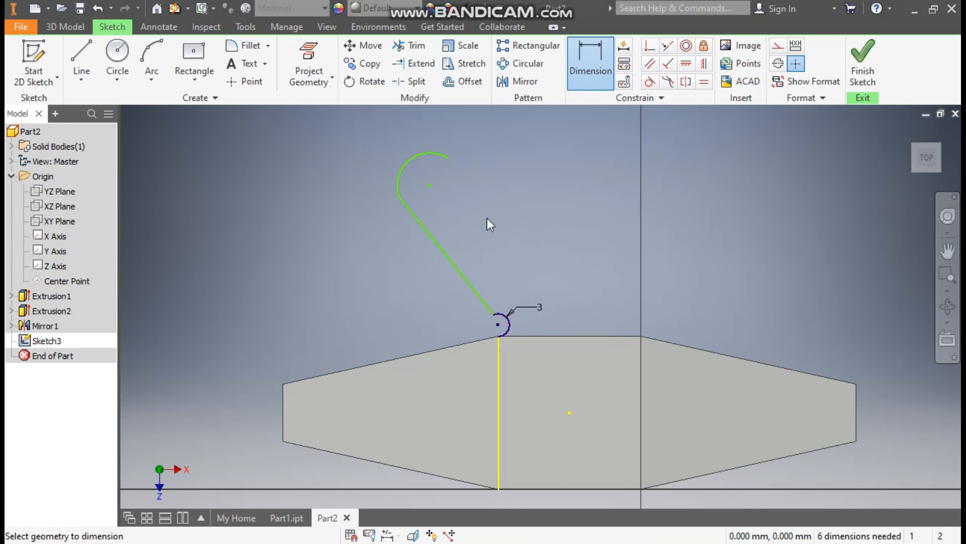
{"action": "left_click", "coordinate": [414, 162]}
{"action": "left_click", "coordinate": [390, 147]}
{"action": "type", "text": "7"}
{"action": "key", "text": "Return"}
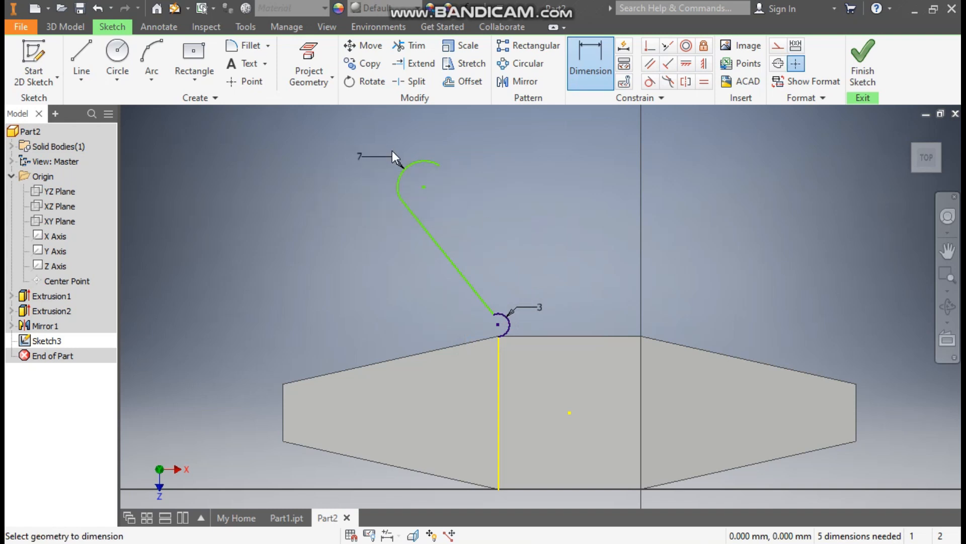
- Make the sloping line tangent to both the 3 mm arc and the 7 mm arc
{"action": "left_click", "coordinate": [650, 81]}
{"action": "scroll", "coordinate": [493, 312], "scroll_direction": "up", "scroll_amount": 3}
{"action": "left_click", "coordinate": [518, 315]}
{"action": "left_click", "coordinate": [475, 285]}
{"action": "scroll", "coordinate": [581, 332], "scroll_direction": "down", "scroll_amount": 3}
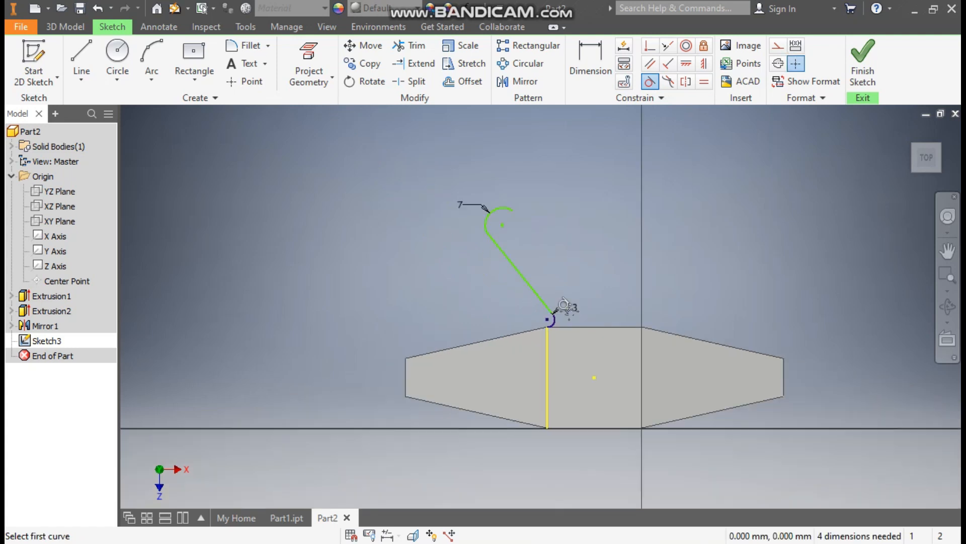
{"action": "scroll", "coordinate": [502, 278], "scroll_direction": "up", "scroll_amount": 4}
{"action": "left_click", "coordinate": [436, 251]}
{"action": "left_click", "coordinate": [446, 277]}
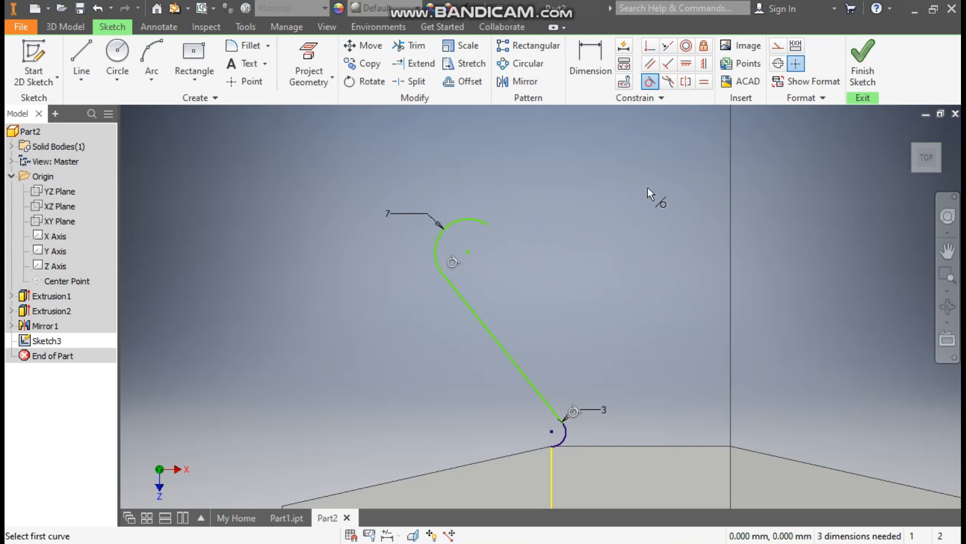
- Dimension the horizontal distance between the 7 mm arc's centre and the plate's centre point as 17.5 mm
{"action": "left_click", "coordinate": [578, 58]}
{"action": "scroll", "coordinate": [506, 168], "scroll_direction": "down", "scroll_amount": 2}
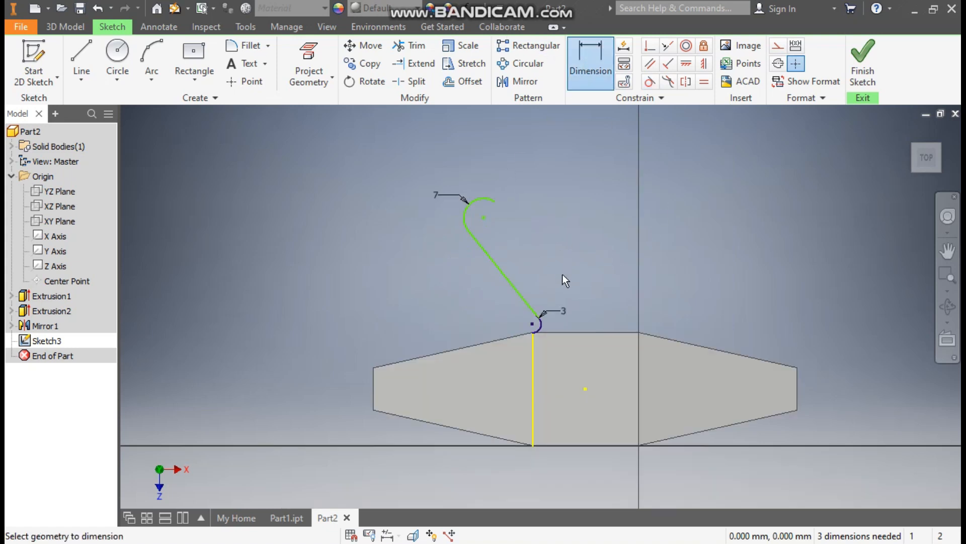
{"action": "left_click", "coordinate": [483, 218]}
{"action": "left_click", "coordinate": [585, 389]}
{"action": "left_click", "coordinate": [536, 153]}
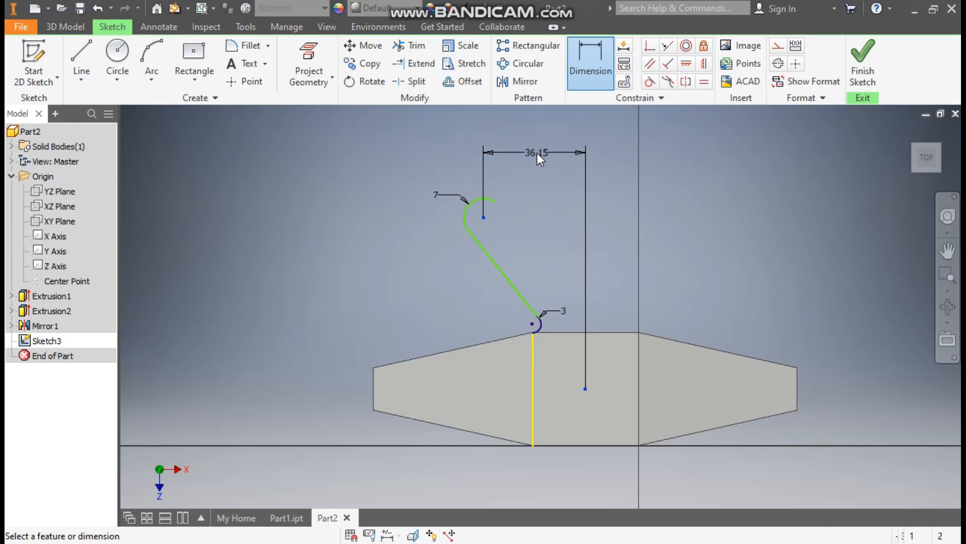
{"action": "type", "text": "17"}
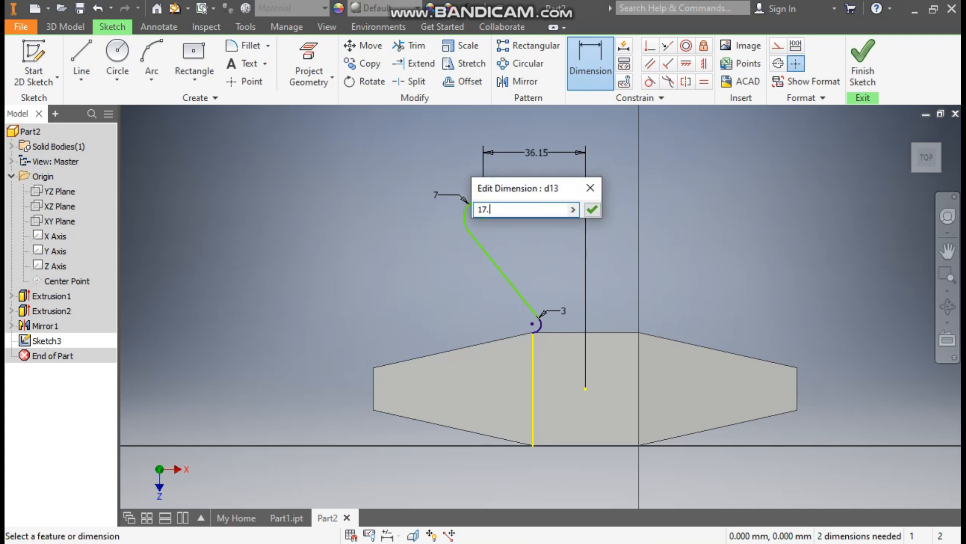
{"action": "type", "text": ".5"}
{"action": "key", "text": "Return"}
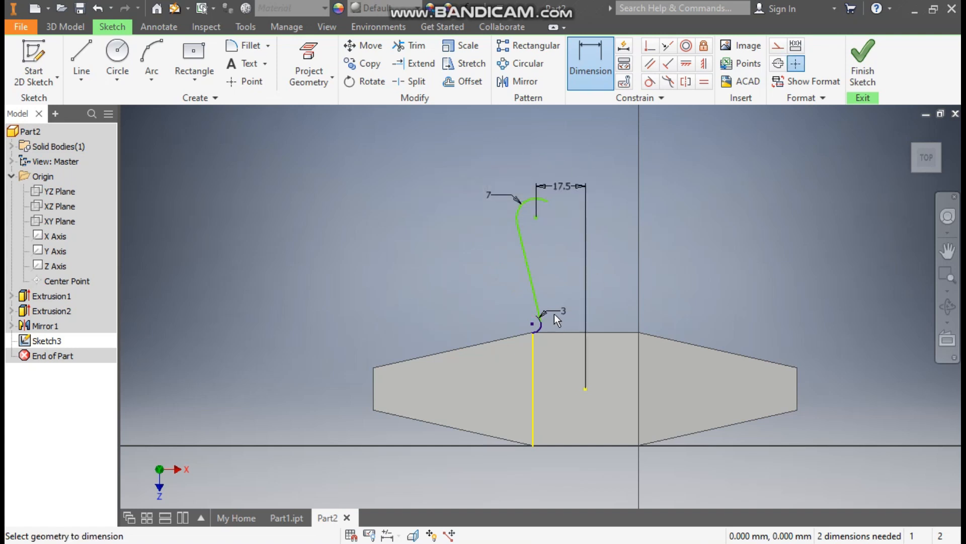
- Draw a vertical line from the plate's centre point outward past its rear edge, ending beside the lug outline
{"action": "scroll", "coordinate": [554, 313], "scroll_direction": "up", "scroll_amount": 2}
{"action": "scroll", "coordinate": [562, 271], "scroll_direction": "down", "scroll_amount": 2}
{"action": "middle_click_drag", "start_coordinate": [563, 271], "coordinate": [558, 324]}
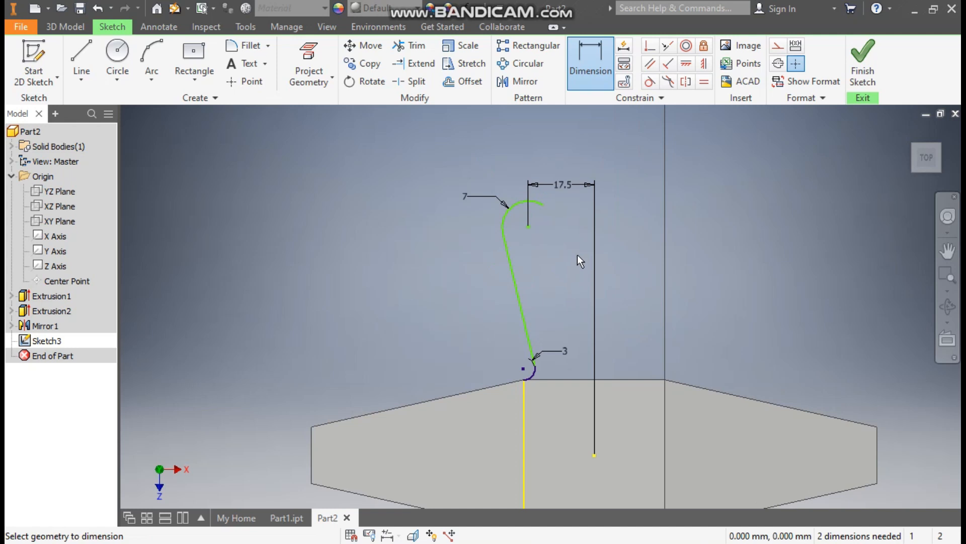
{"action": "left_click", "coordinate": [516, 292]}
{"action": "key", "text": "Escape"}
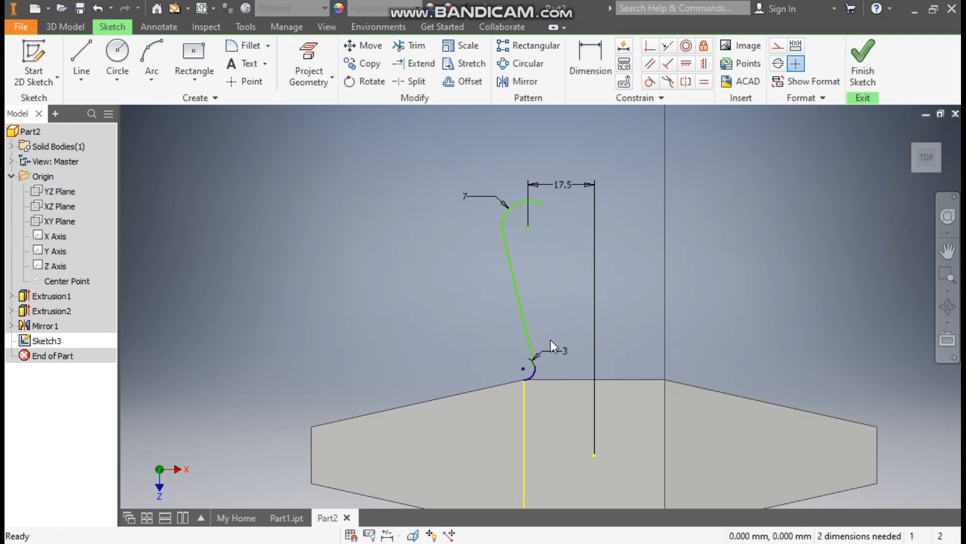
{"action": "left_click", "coordinate": [81, 59]}
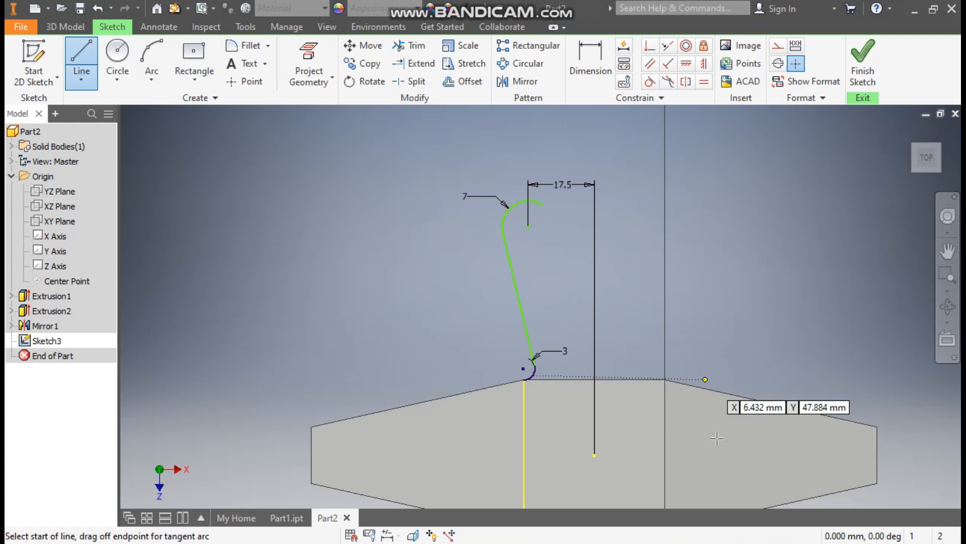
{"action": "left_click", "coordinate": [592, 457]}
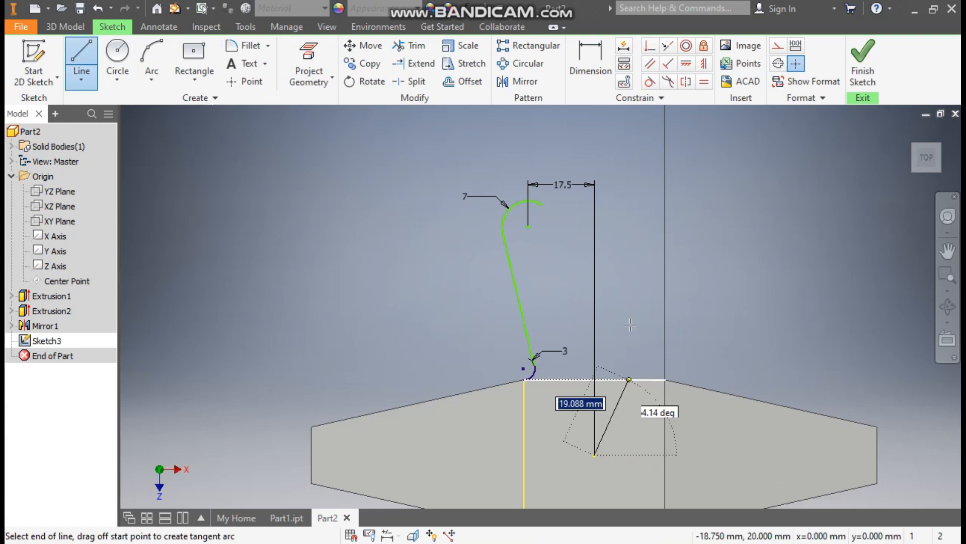
{"action": "left_click", "coordinate": [595, 255]}
{"action": "key", "text": "Escape"}
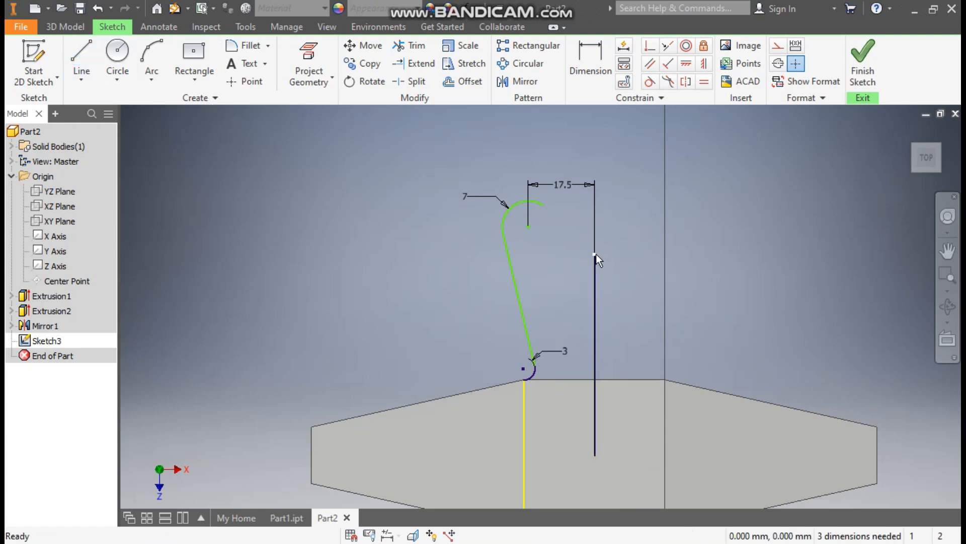
- Dimension the angle between the sloping line and the vertical centre line as 45°
{"action": "left_click", "coordinate": [586, 68]}
{"action": "left_click", "coordinate": [517, 283]}
{"action": "left_click", "coordinate": [596, 282]}
{"action": "left_click", "coordinate": [585, 280]}
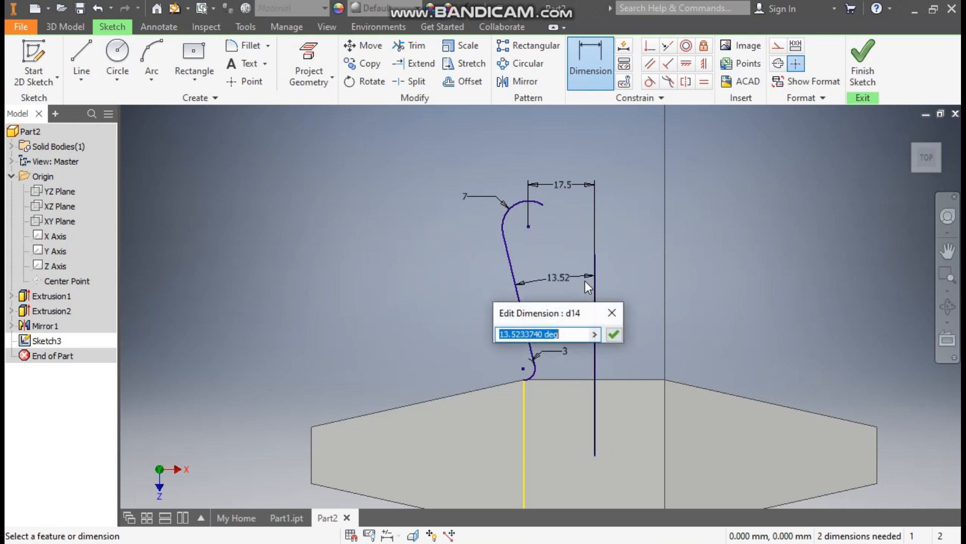
{"action": "type", "text": "45"}
{"action": "key", "text": "Return"}
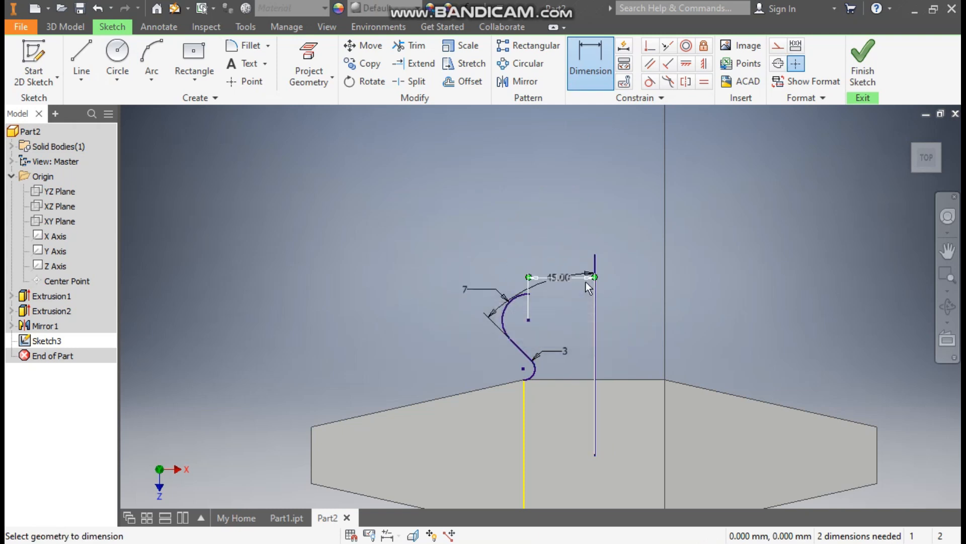
- Convert the vertical line through the plate's centre to construction geometry
{"action": "scroll", "coordinate": [552, 386], "scroll_direction": "down", "scroll_amount": 4}
{"action": "scroll", "coordinate": [592, 372], "scroll_direction": "up", "scroll_amount": 2}
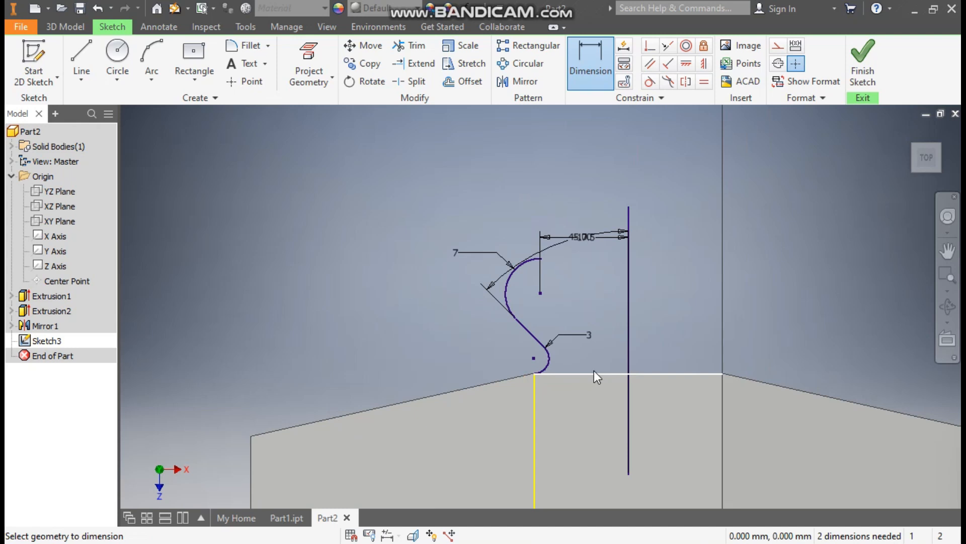
{"action": "key", "text": "Escape"}
{"action": "left_click", "coordinate": [630, 210]}
{"action": "left_click", "coordinate": [781, 45]}
- Reposition the 17.5 mm and 45° dimension labels so that they no longer overlap
{"action": "scroll", "coordinate": [584, 313], "scroll_direction": "down", "scroll_amount": 2}
{"action": "middle_click_drag", "start_coordinate": [575, 313], "coordinate": [528, 244]}
{"action": "left_click", "coordinate": [631, 243]}
{"action": "left_click_drag", "start_coordinate": [469, 164], "coordinate": [457, 163]}
{"action": "scroll", "coordinate": [556, 212], "scroll_direction": "up", "scroll_amount": 2}
{"action": "middle_click_drag", "start_coordinate": [555, 213], "coordinate": [487, 228]}
{"action": "left_click_drag", "start_coordinate": [488, 171], "coordinate": [478, 222]}
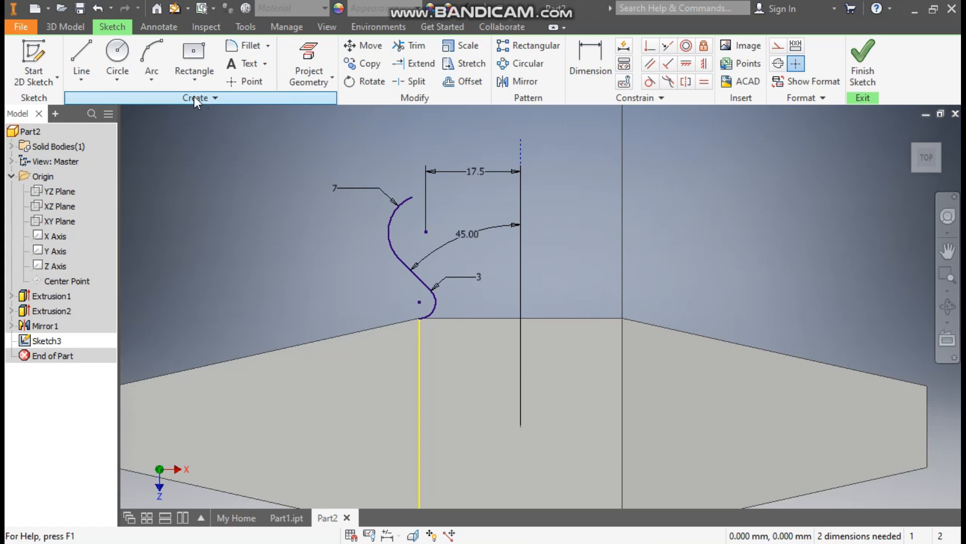
- Mirror both arcs and the sloping line about the vertical construction line
{"action": "left_click", "coordinate": [524, 83]}
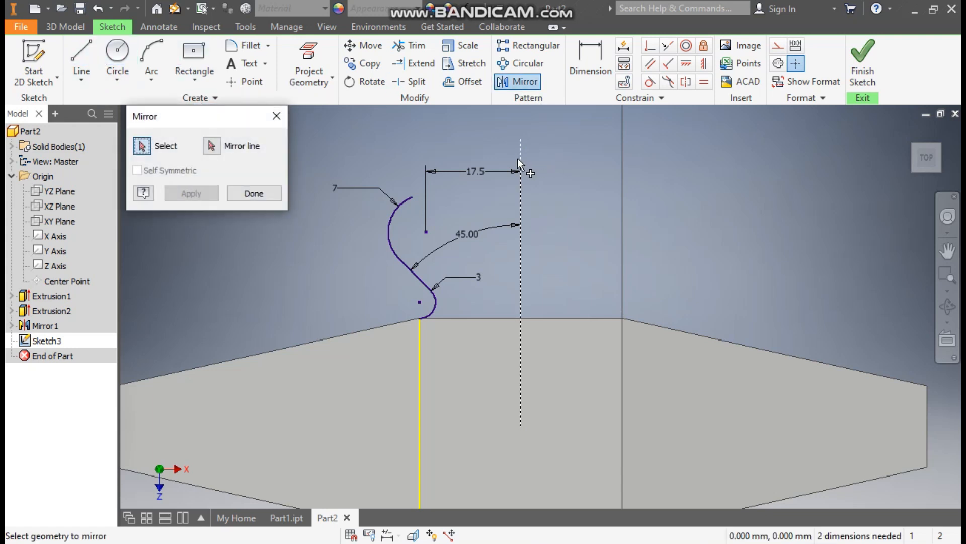
{"action": "left_click_drag", "start_coordinate": [454, 194], "coordinate": [363, 303]}
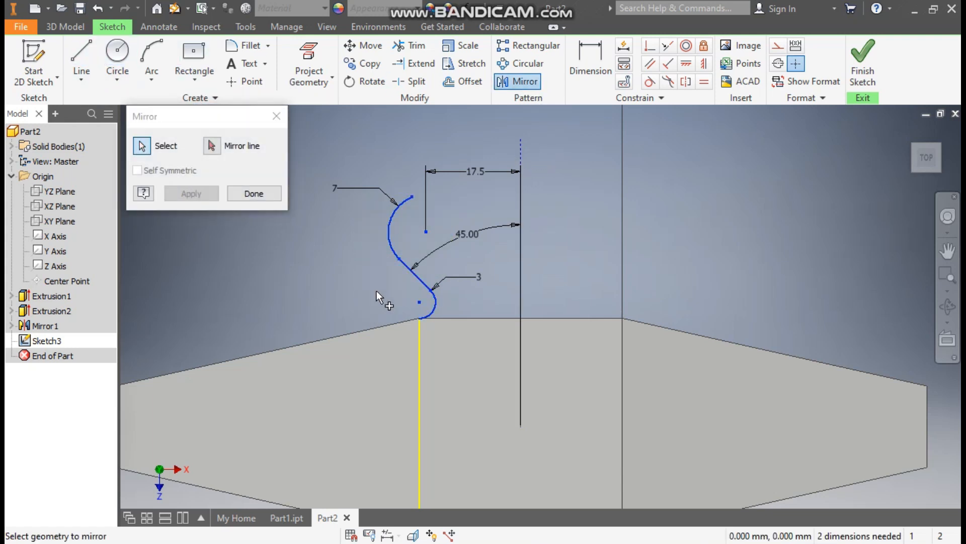
{"action": "left_click", "coordinate": [211, 145]}
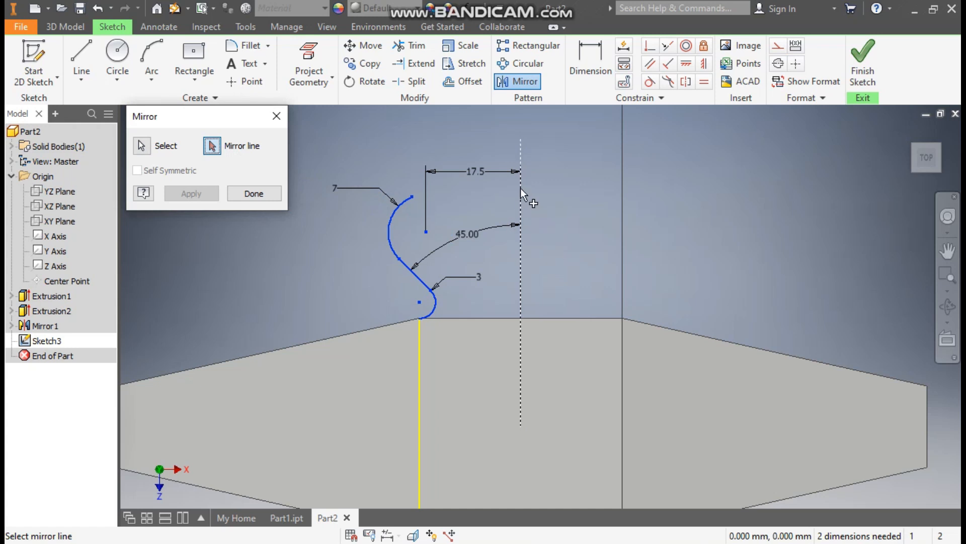
{"action": "left_click", "coordinate": [520, 155]}
{"action": "left_click", "coordinate": [192, 193]}
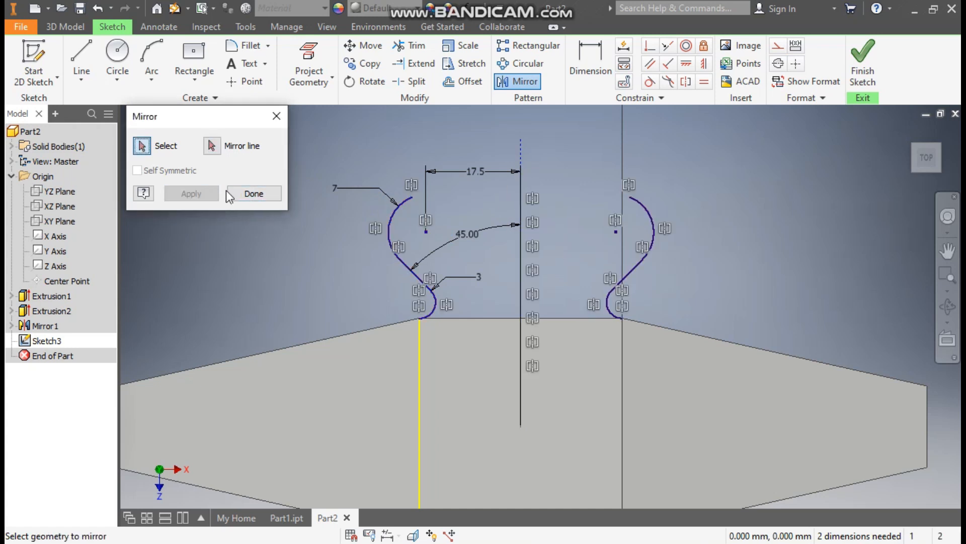
{"action": "left_click", "coordinate": [271, 193]}
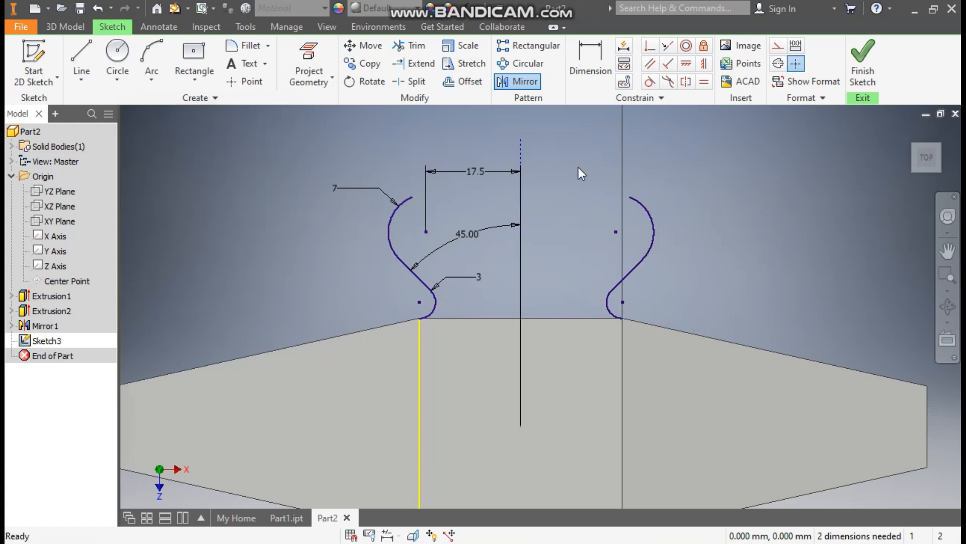
- Draw a horizontal line joining the free ends of the two outer arcs to close the lug's far side
{"action": "left_click", "coordinate": [75, 51]}
{"action": "left_click", "coordinate": [415, 196]}
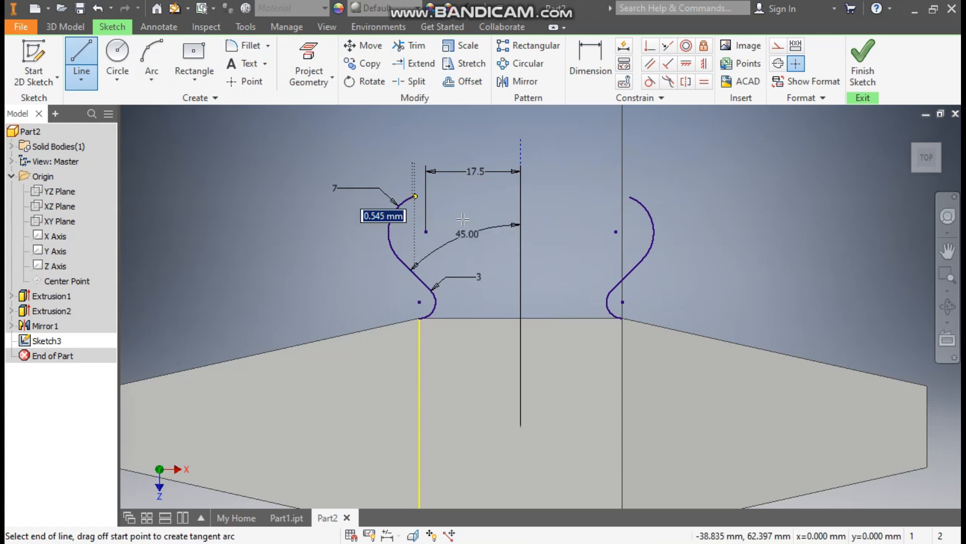
{"action": "double_click", "coordinate": [630, 196]}
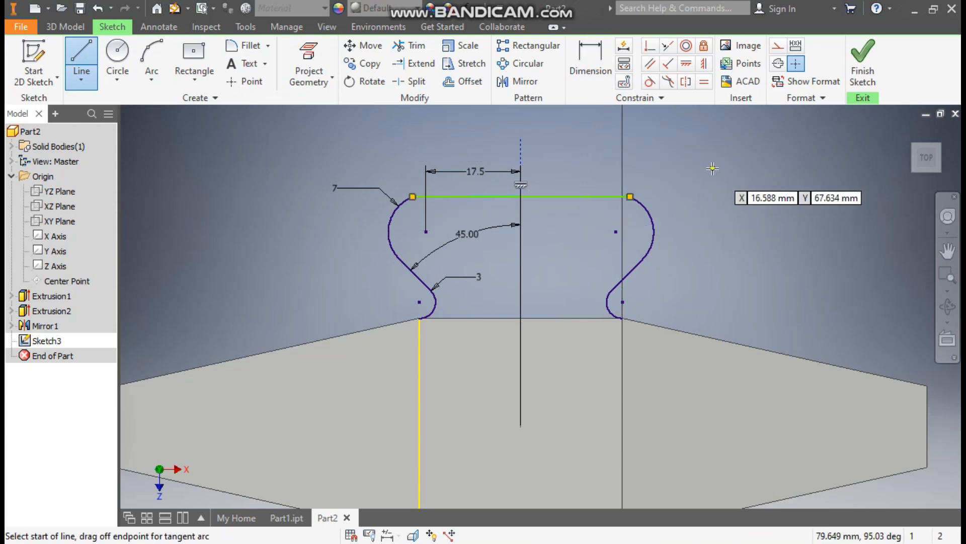
{"action": "key", "text": "Escape"}
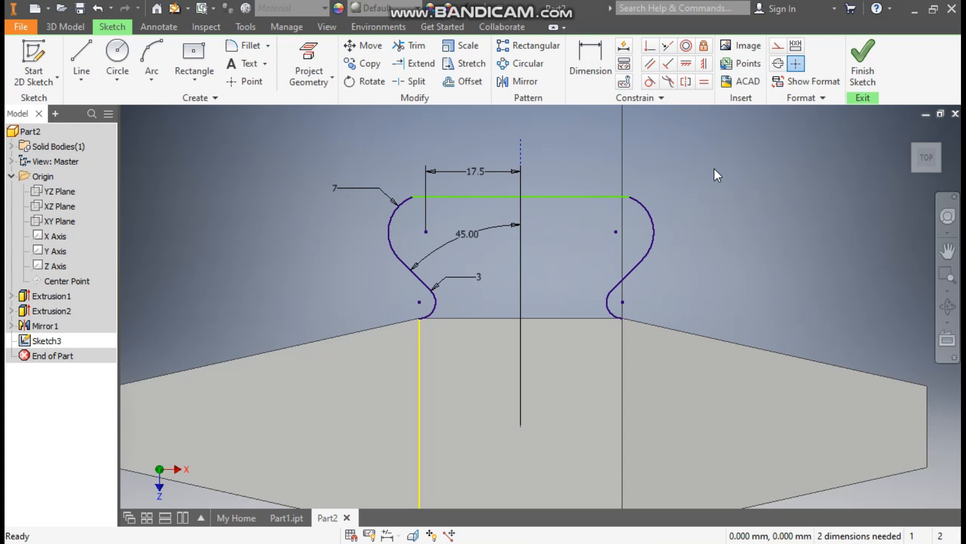
- Make the lug's horizontal closing line tangent to the right outer arc
{"action": "left_click", "coordinate": [649, 81]}
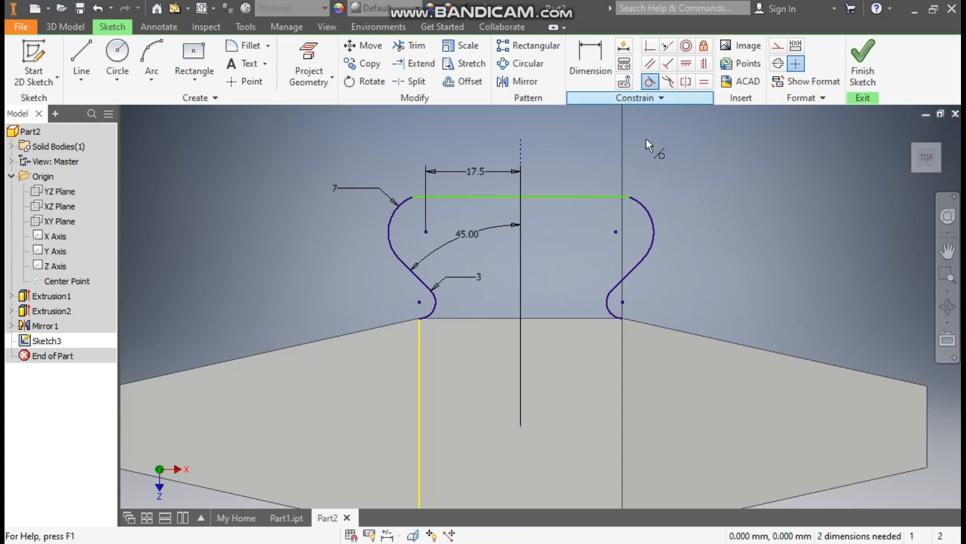
{"action": "left_click", "coordinate": [602, 197]}
{"action": "left_click", "coordinate": [633, 200]}
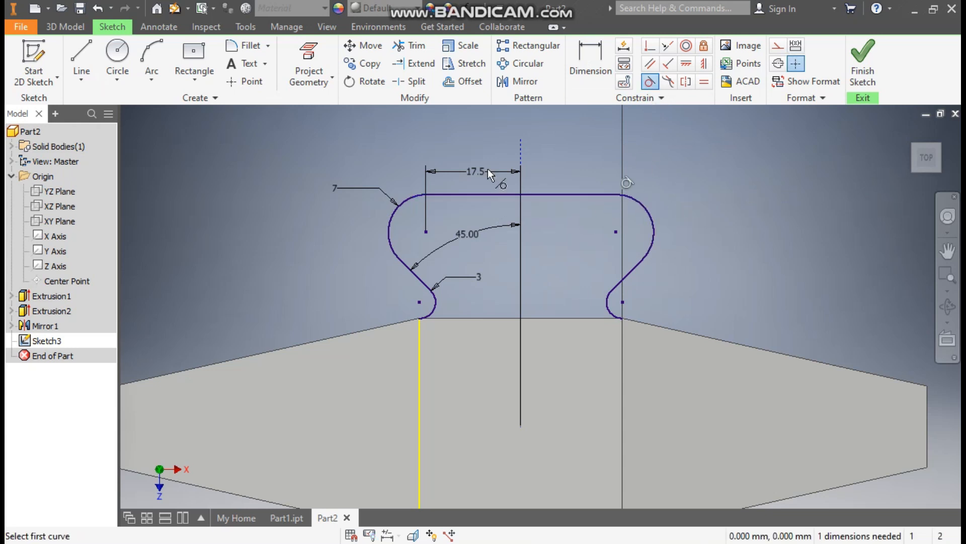
{"action": "key", "text": "Escape"}
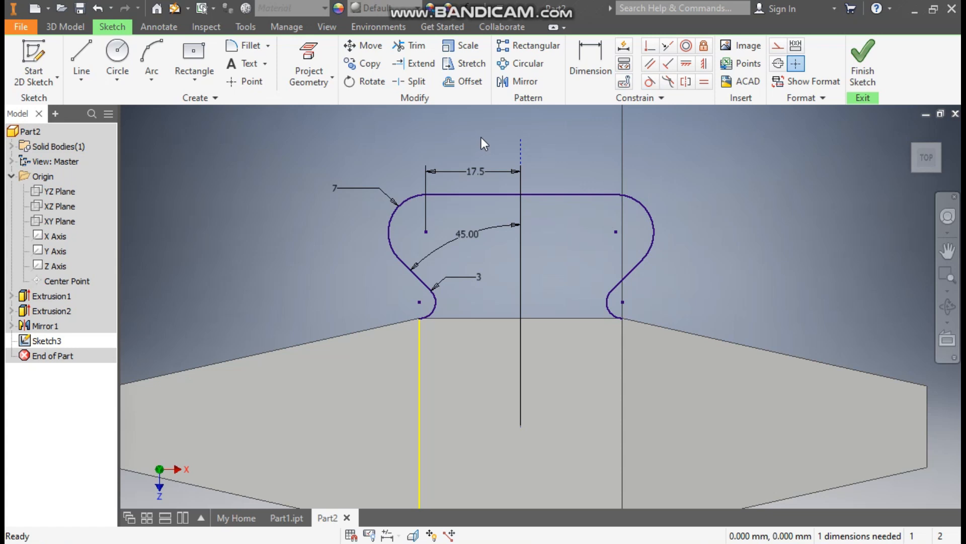
- Draw a horizontal line from the plate's centre to beyond the right arm's tip and convert it to construction geometry
{"action": "scroll", "coordinate": [496, 131], "scroll_direction": "up", "scroll_amount": 4}
{"action": "mouse_move", "coordinate": [518, 165]}
{"action": "middle_mouse_down"}
{"action": "mouse_move", "coordinate": [547, 232]}
{"action": "mouse_move", "coordinate": [556, 172]}
{"action": "middle_mouse_up"}
{"action": "scroll", "coordinate": [548, 231], "scroll_direction": "down", "scroll_amount": 3}
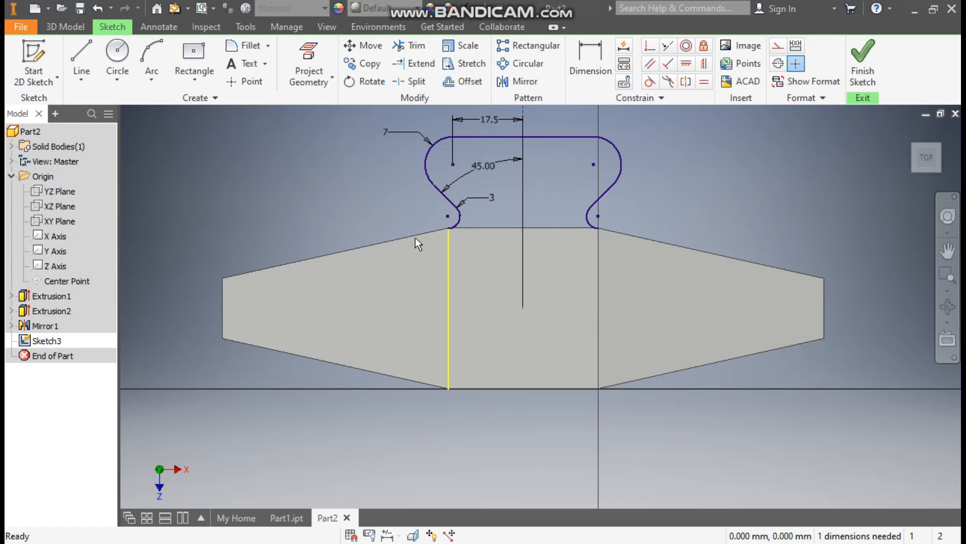
{"action": "key", "text": "l"}
{"action": "left_click", "coordinate": [523, 308]}
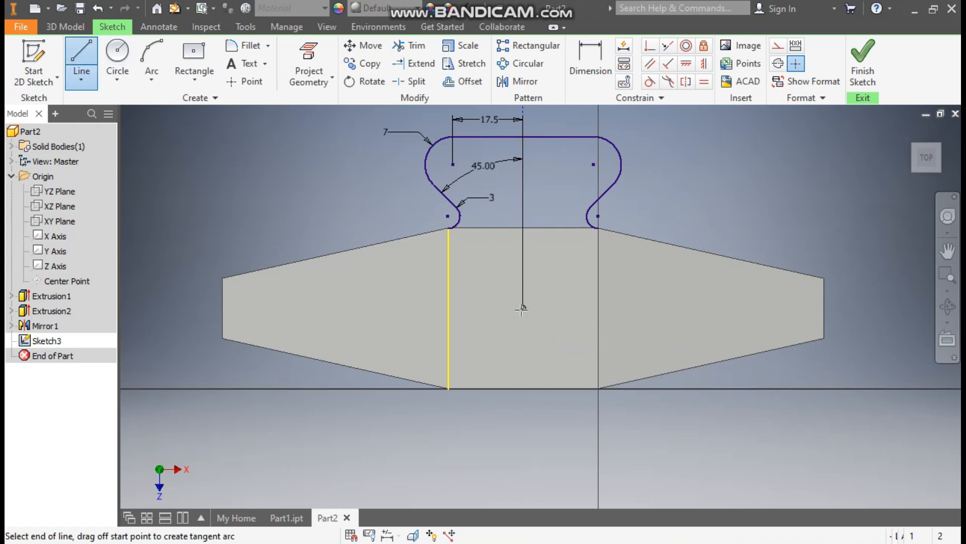
{"action": "left_click", "coordinate": [887, 308]}
{"action": "key", "text": "Escape"}
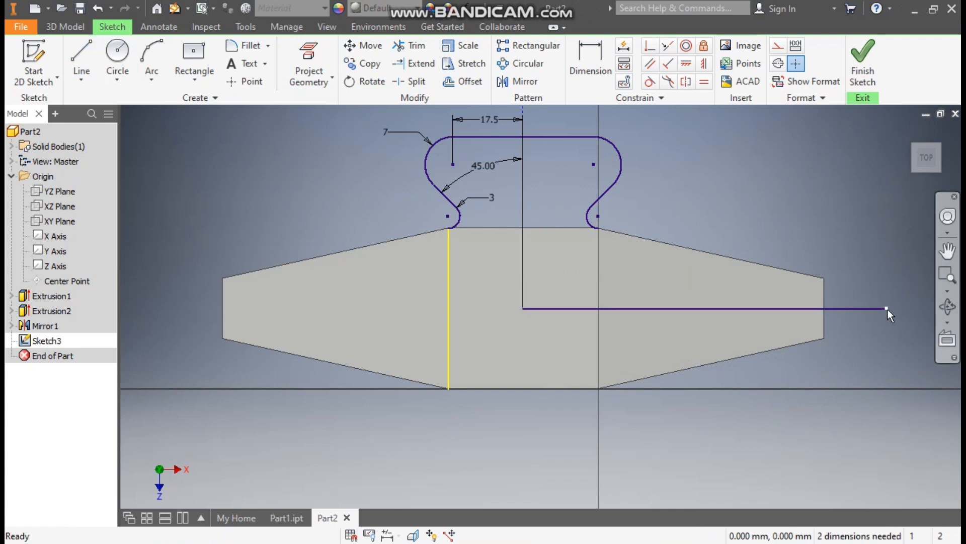
{"action": "left_click", "coordinate": [861, 308]}
{"action": "left_click", "coordinate": [777, 45]}
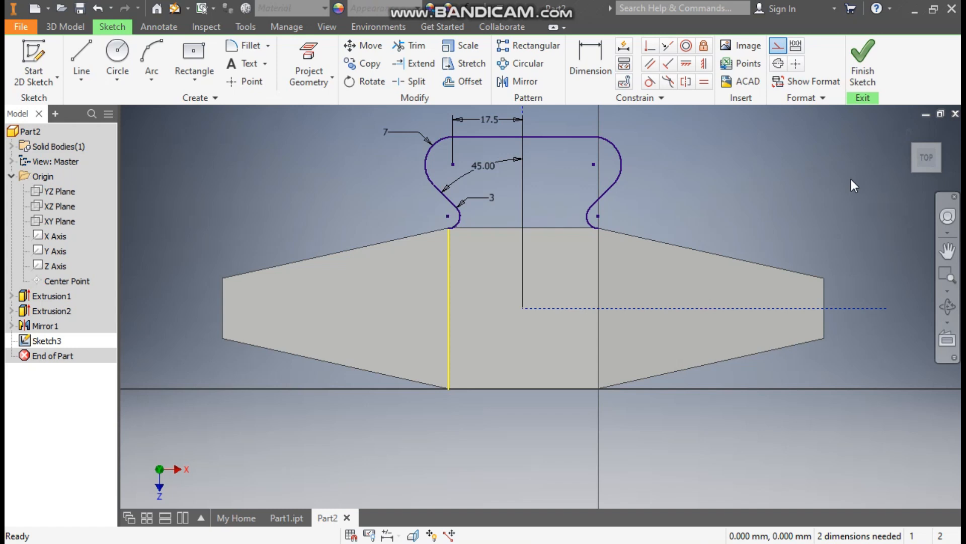
- Mirror the complete rear lug outline about the horizontal construction line to the plate's front side
{"action": "left_click", "coordinate": [523, 82]}
{"action": "mouse_move", "coordinate": [670, 121]}
{"action": "left_mouse_down"}
{"action": "mouse_move", "coordinate": [566, 169]}
{"action": "mouse_move", "coordinate": [383, 213]}
{"action": "left_mouse_up"}
{"action": "left_click", "coordinate": [211, 146]}
{"action": "left_click", "coordinate": [748, 308]}
{"action": "left_click", "coordinate": [212, 196]}
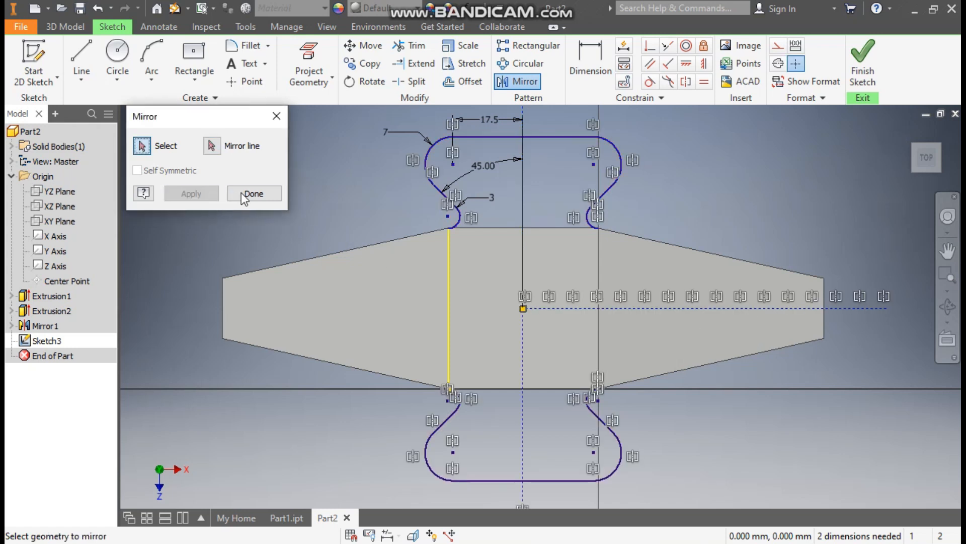
{"action": "left_click", "coordinate": [246, 193]}
- Draw a vertical line along each side of the centre plate, joining the rear and front lug outlines
{"action": "left_click", "coordinate": [81, 55]}
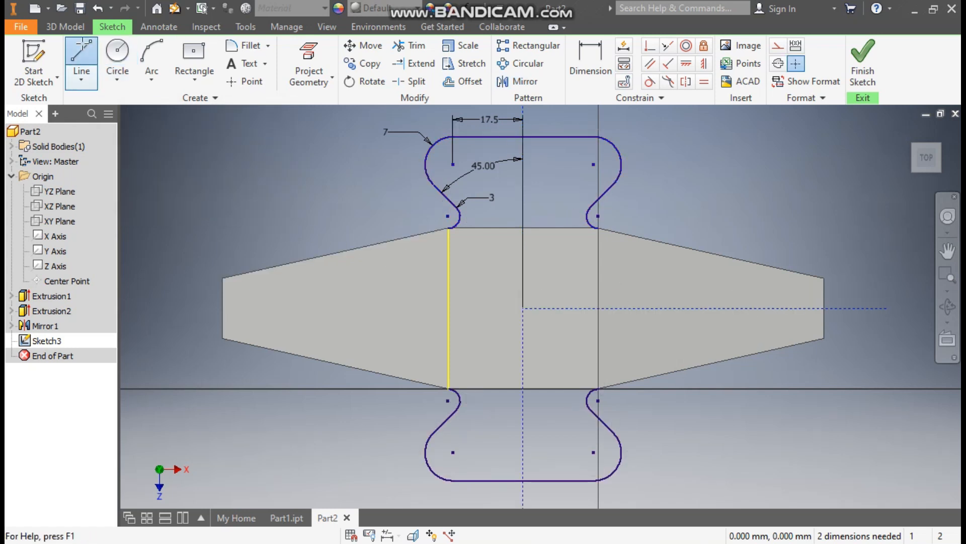
{"action": "left_click", "coordinate": [448, 229]}
{"action": "left_click", "coordinate": [448, 388]}
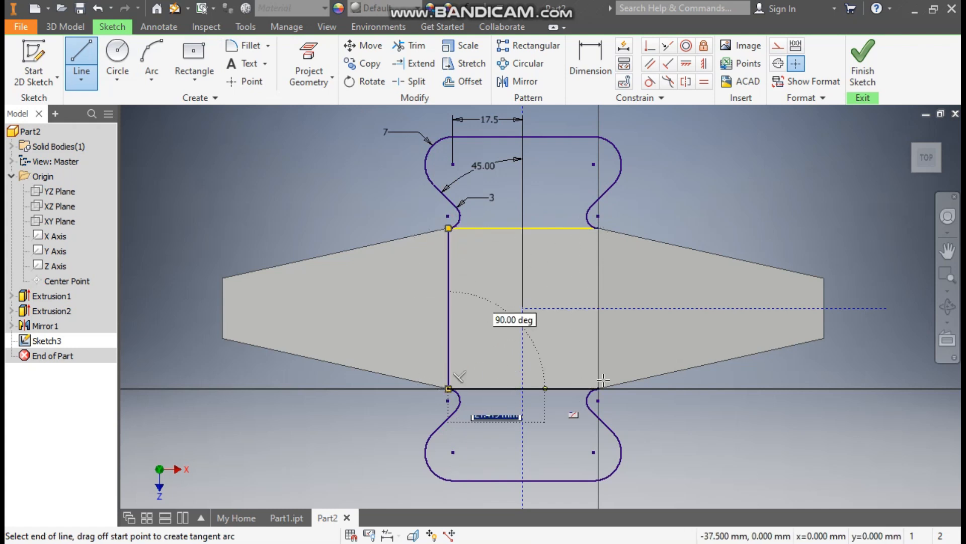
{"action": "key", "text": "Escape"}
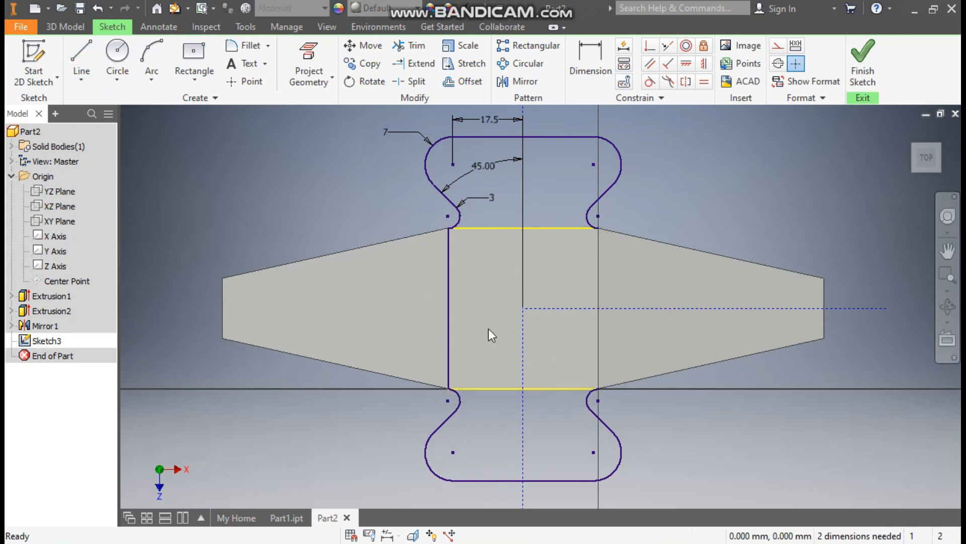
{"action": "left_click", "coordinate": [95, 63]}
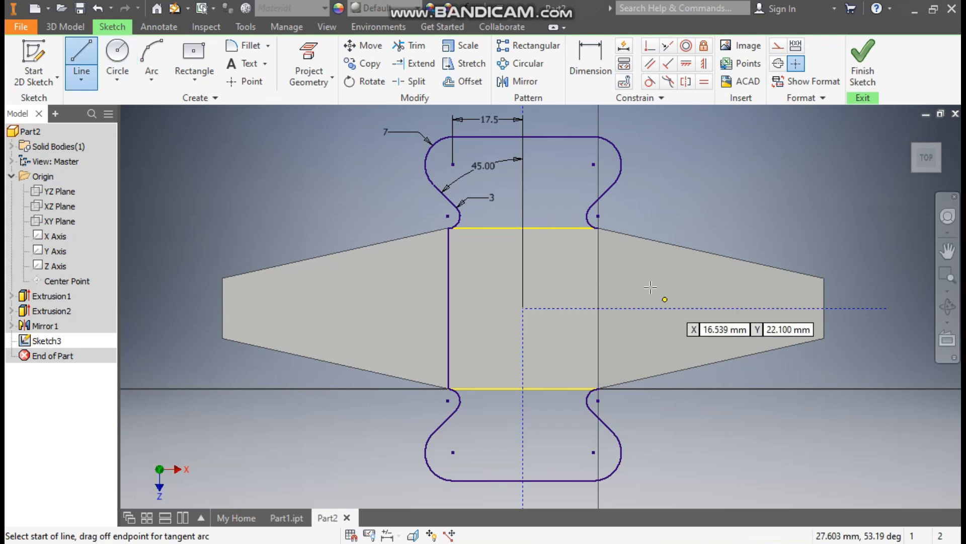
{"action": "left_click", "coordinate": [598, 228]}
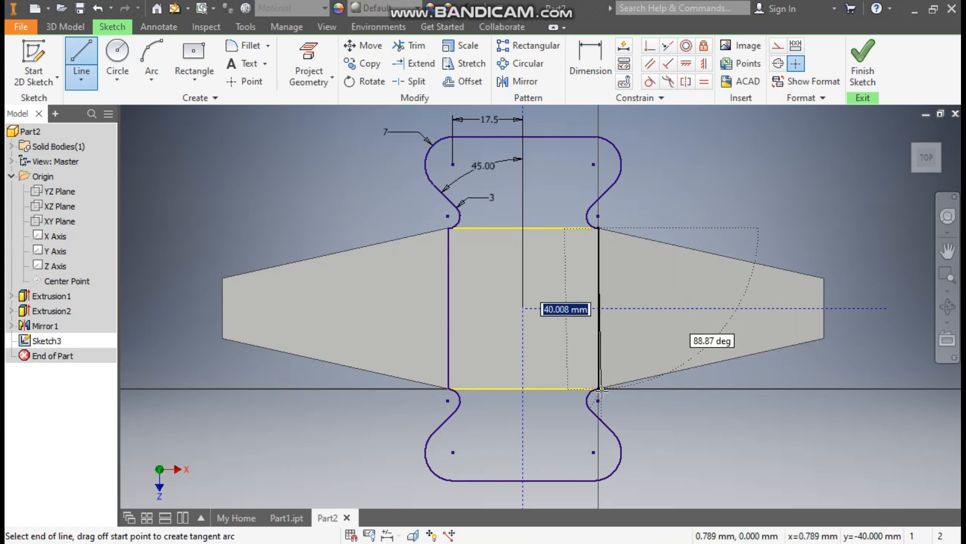
{"action": "left_click", "coordinate": [599, 388]}
{"action": "key", "text": "Escape"}
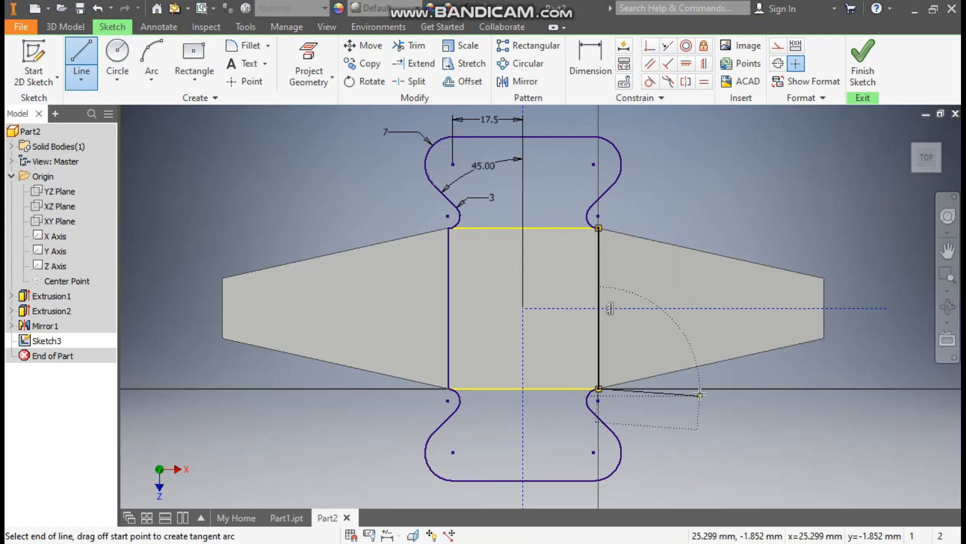
{"action": "key", "text": "Escape"}
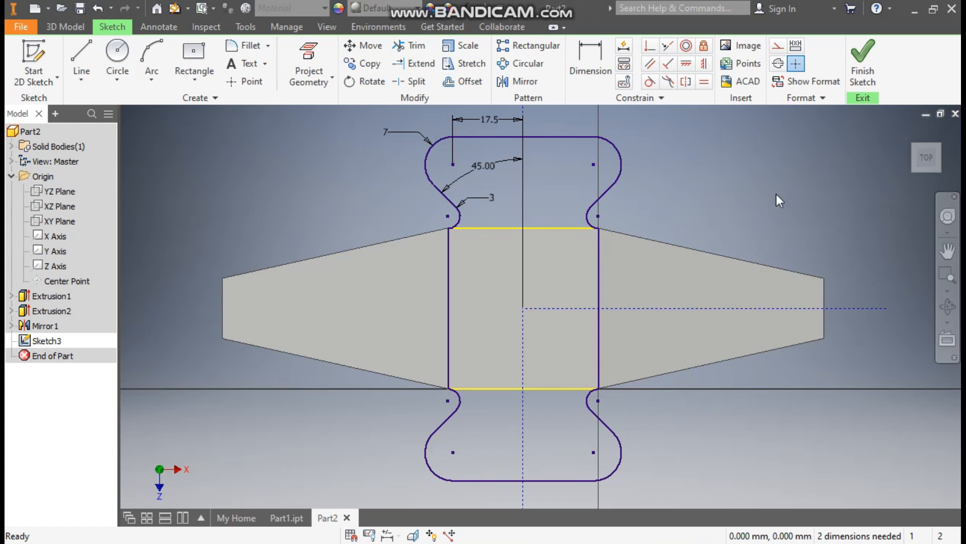
- Draw an 8 mm diameter circle at each outer arc's centre on the rear lug
{"action": "left_click", "coordinate": [117, 51]}
{"action": "left_click", "coordinate": [453, 164]}
{"action": "type", "text": "8"}
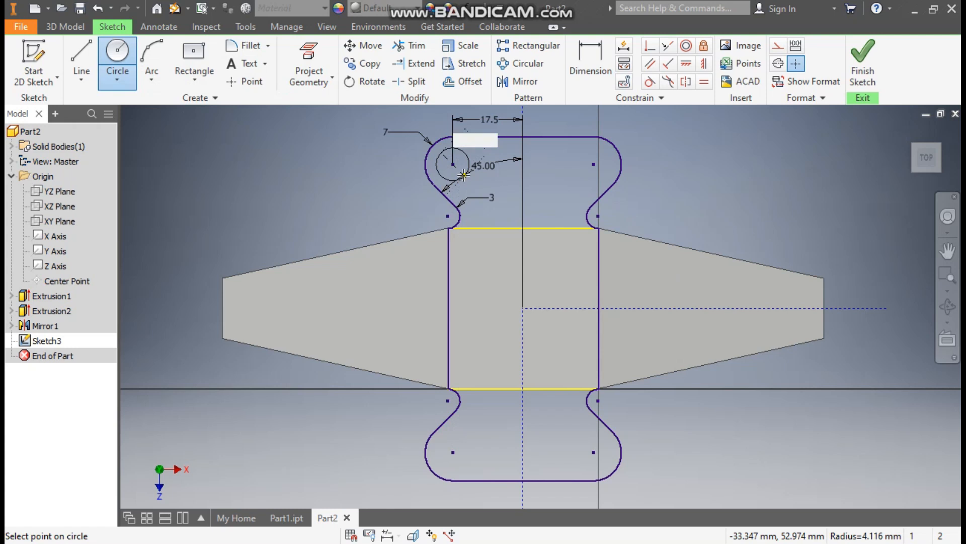
{"action": "key", "text": "Return"}
{"action": "left_click", "coordinate": [594, 165]}
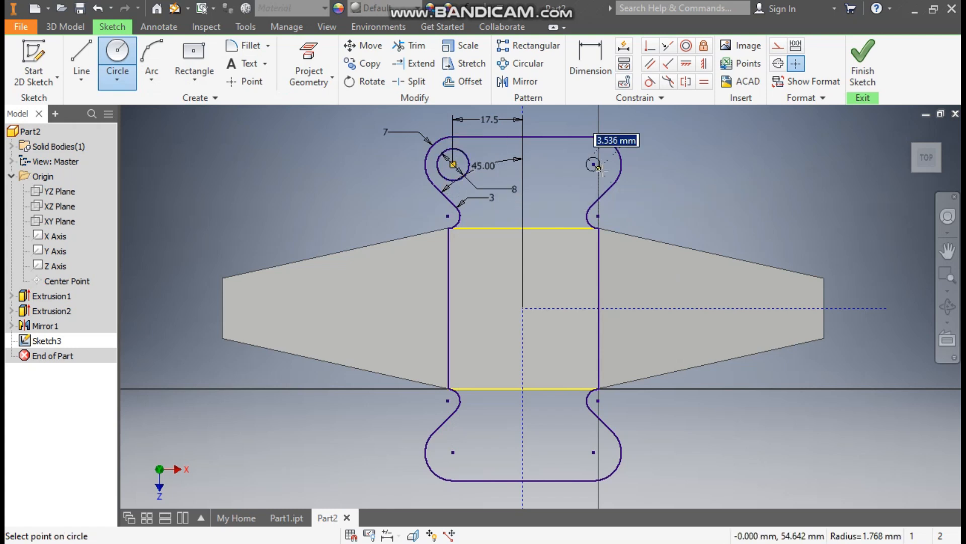
{"action": "type", "text": "8"}
{"action": "key", "text": "Return"}
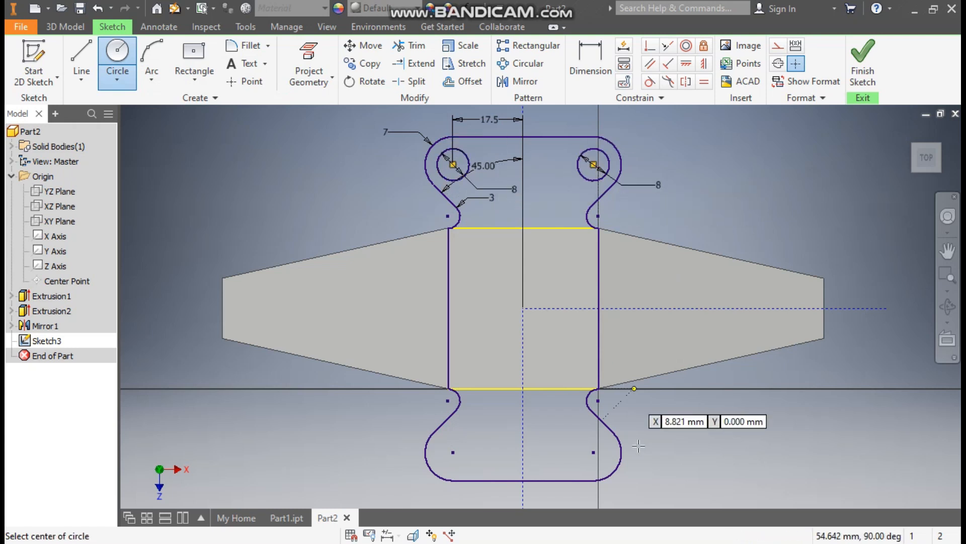
- Draw an 8 mm diameter circle at each outer arc's centre on the front lug
{"action": "left_click", "coordinate": [593, 453]}
{"action": "type", "text": "8"}
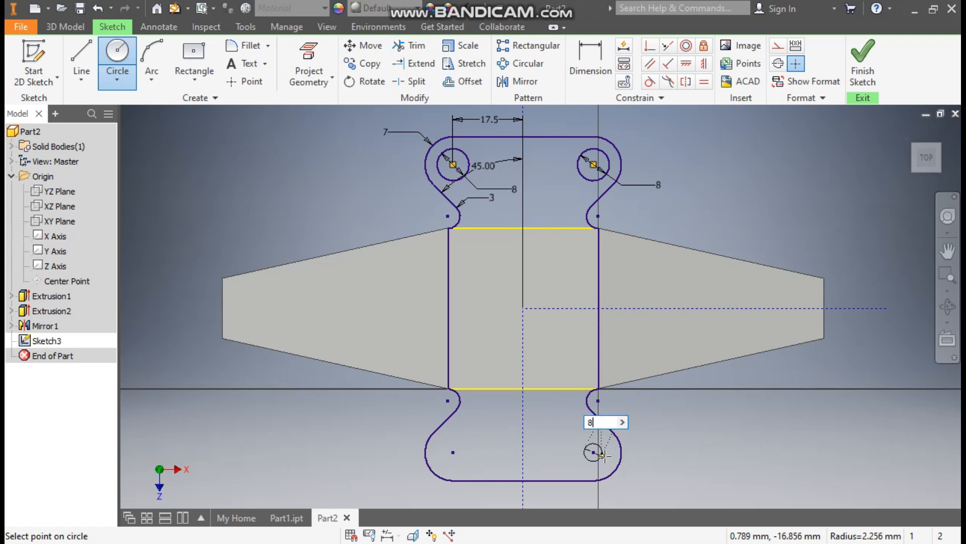
{"action": "key", "text": "Return"}
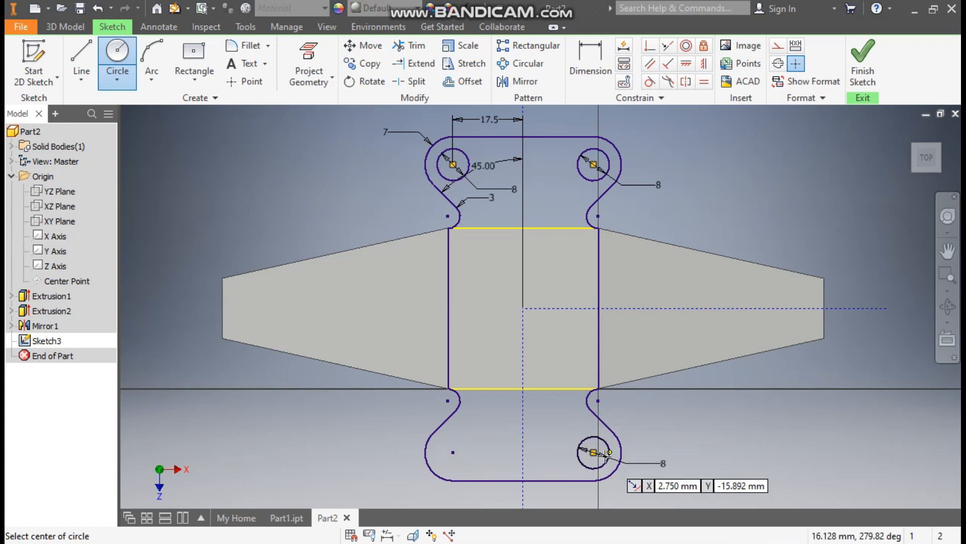
{"action": "left_click", "coordinate": [453, 452]}
{"action": "type", "text": "8"}
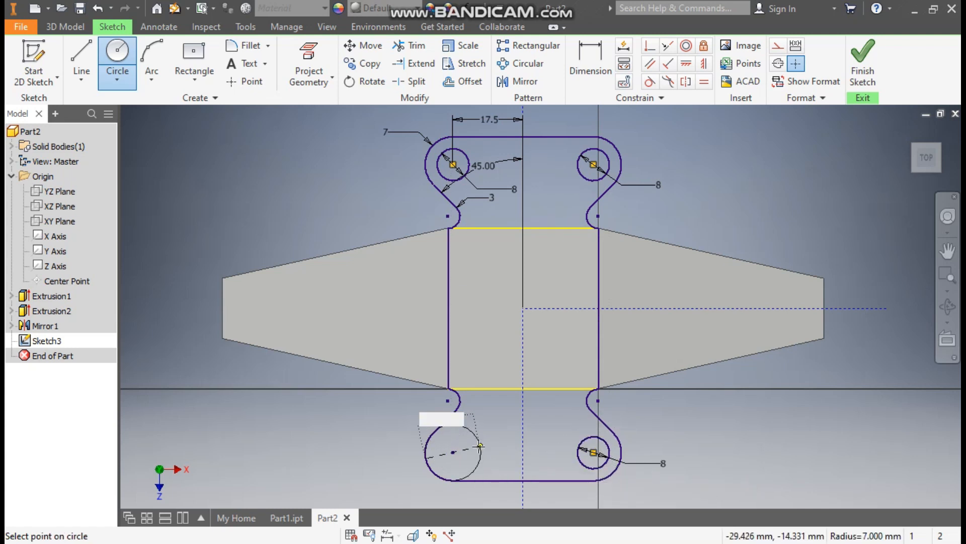
{"action": "key", "text": "Return"}
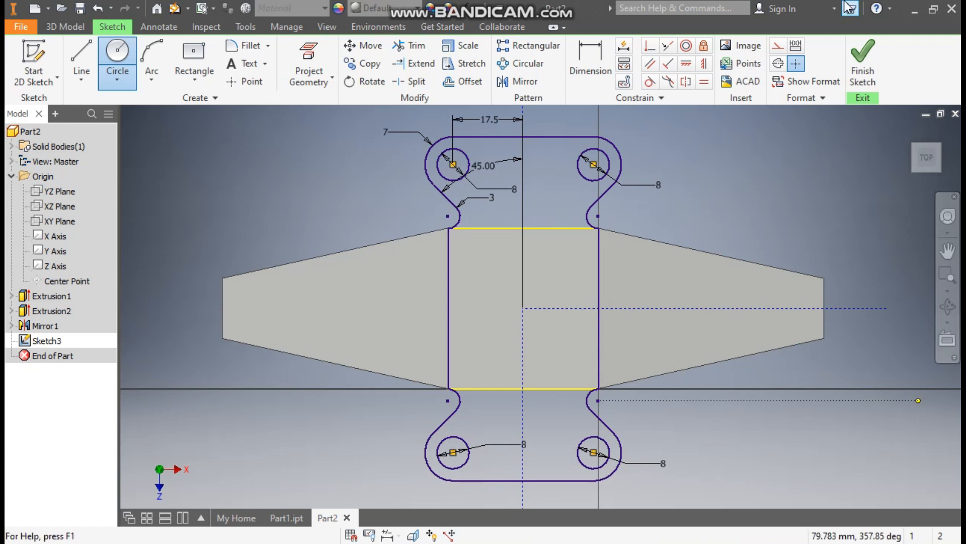
- Finish the sketch and extrude all its regions, including the four circles, 10 mm downward, joined to the body
{"action": "left_click", "coordinate": [863, 63]}
{"action": "left_click", "coordinate": [82, 63]}
{"action": "left_click_drag", "start_coordinate": [733, 115], "coordinate": [368, 353]}
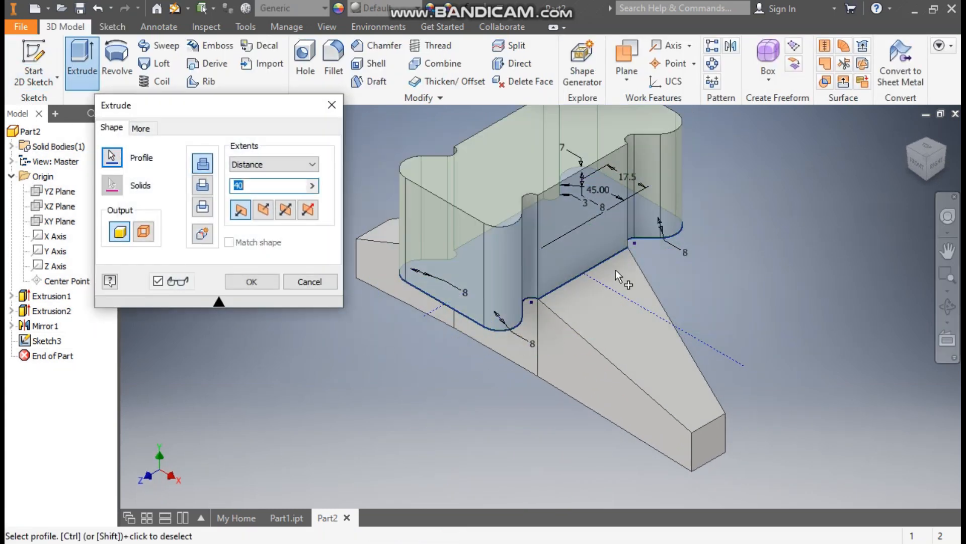
{"action": "left_click", "coordinate": [263, 209]}
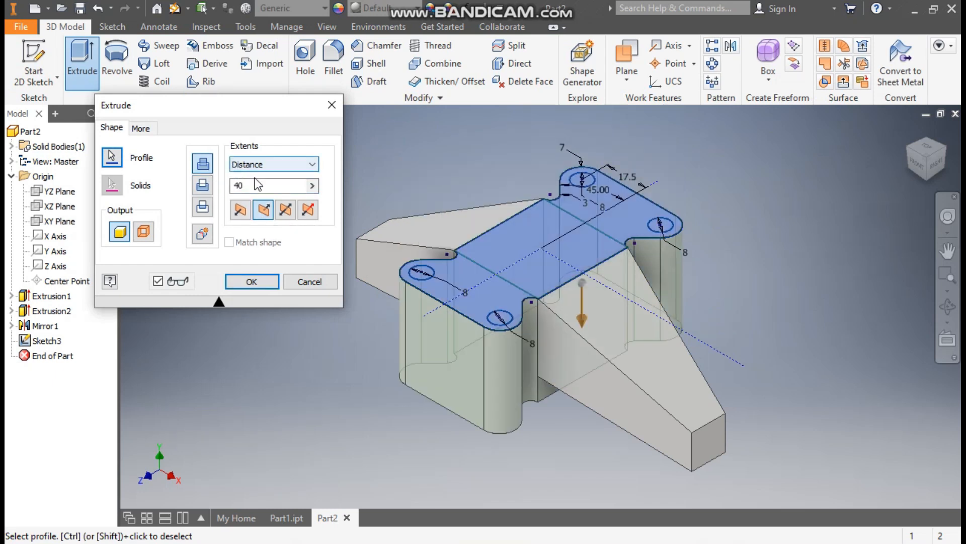
{"action": "double_click", "coordinate": [234, 185]}
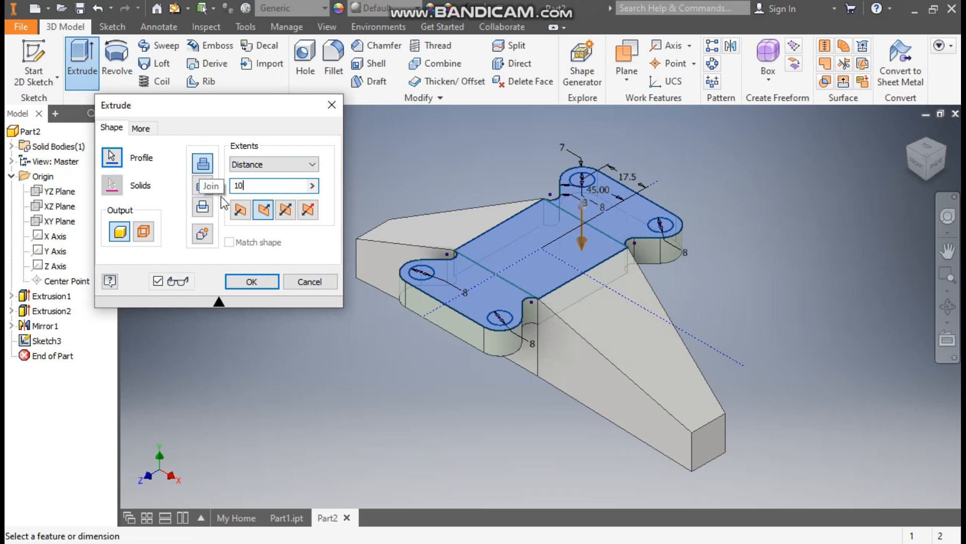
{"action": "left_click", "coordinate": [252, 281]}
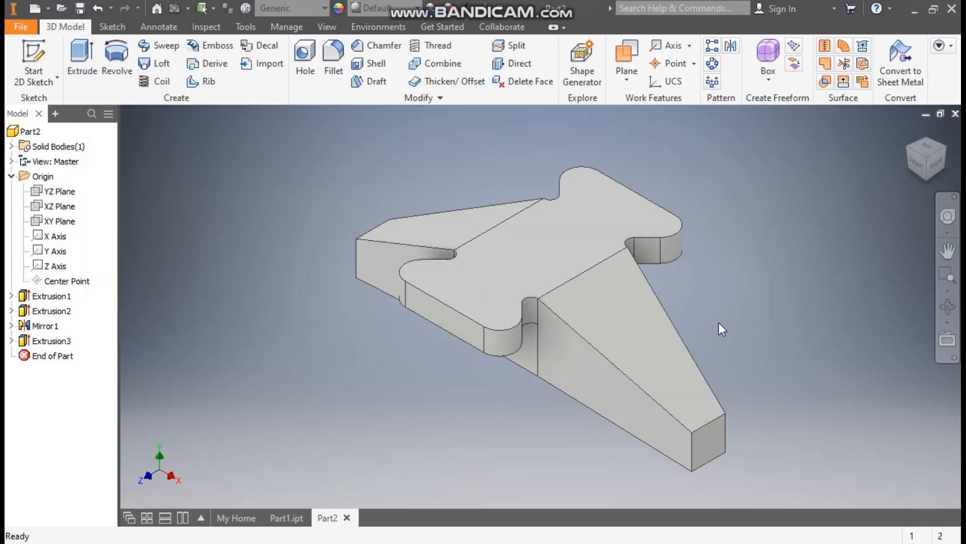
- Examine the centre plate and its holes on the finished reference part Part1.ipt, and return to Part2
{"action": "left_click", "coordinate": [289, 518]}
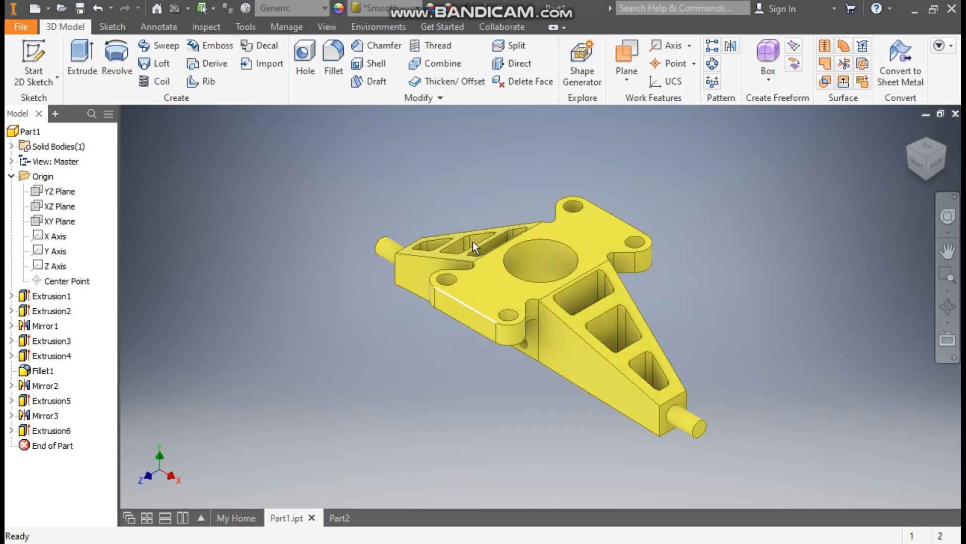
{"action": "scroll", "coordinate": [422, 249], "scroll_direction": "up", "scroll_amount": 3}
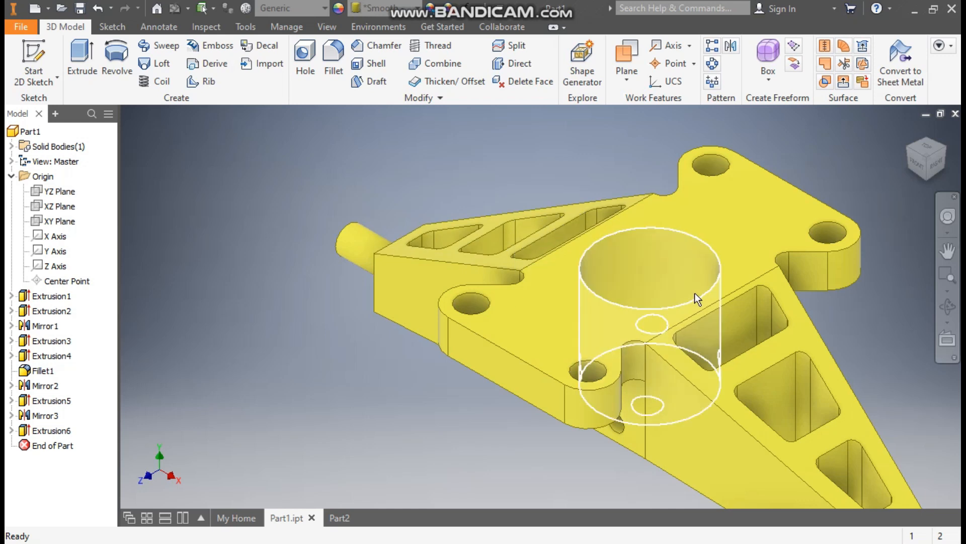
{"action": "scroll", "coordinate": [455, 204], "scroll_direction": "down", "scroll_amount": 3}
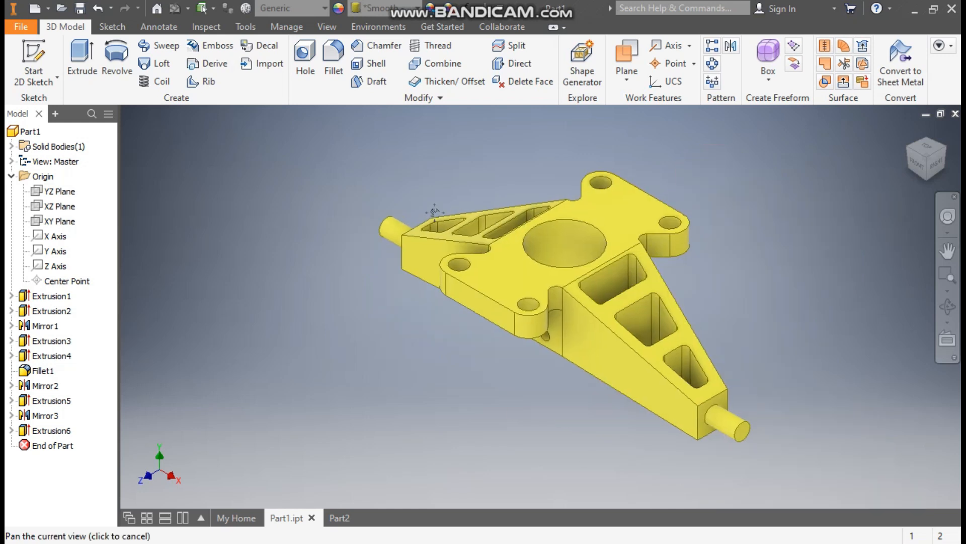
{"action": "left_click", "coordinate": [342, 517]}
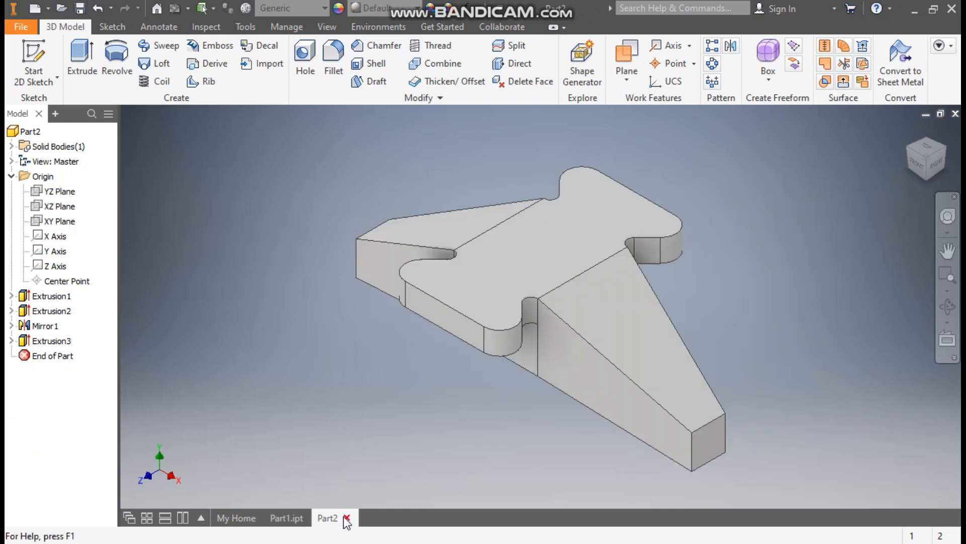
- Start a sketch on the centre plate's upper face and draw a 30 mm diameter circle at the face's centre
{"action": "left_click", "coordinate": [569, 239]}
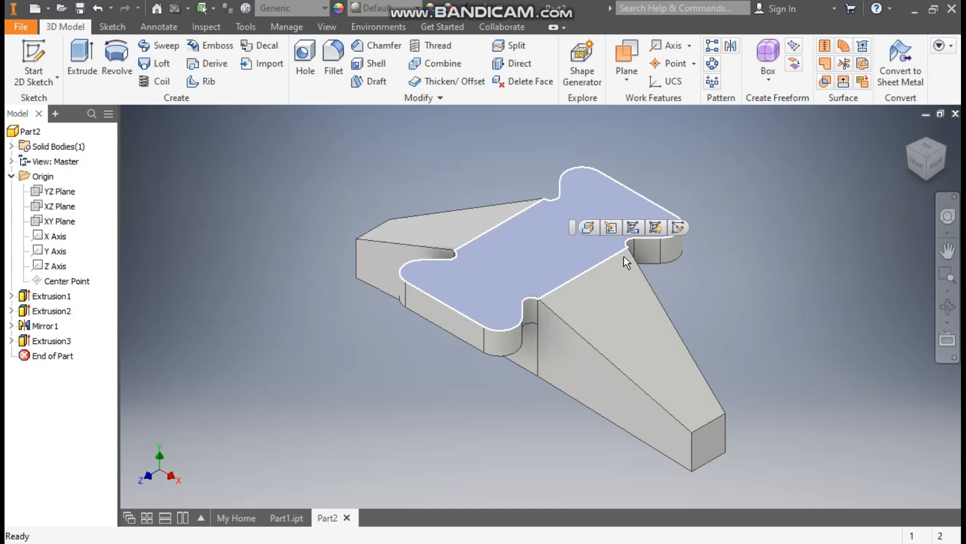
{"action": "left_click", "coordinate": [677, 228]}
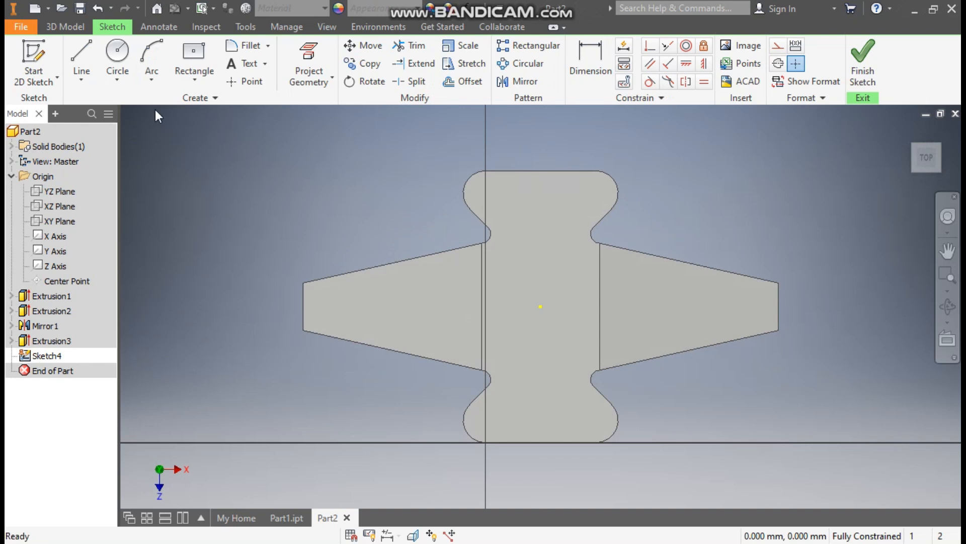
{"action": "left_click", "coordinate": [118, 61]}
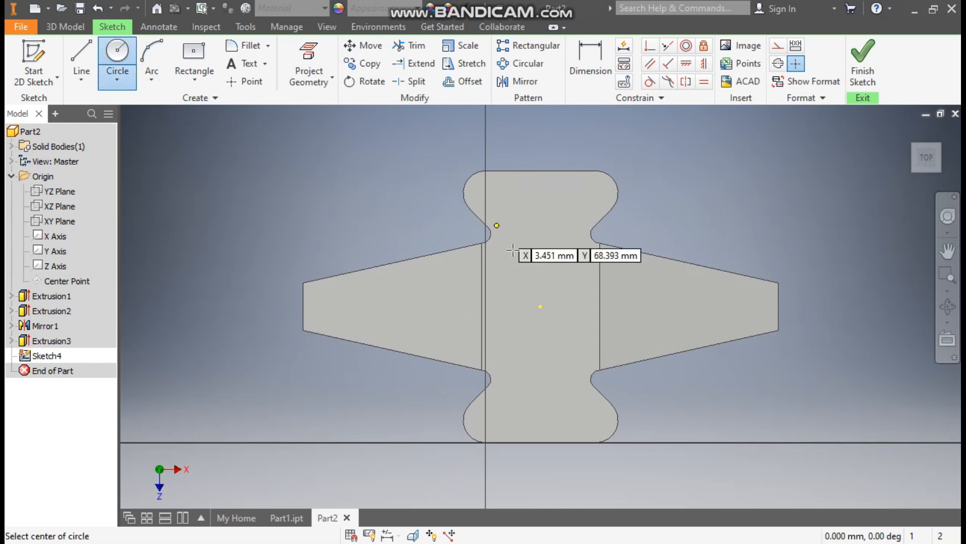
{"action": "left_click", "coordinate": [541, 306]}
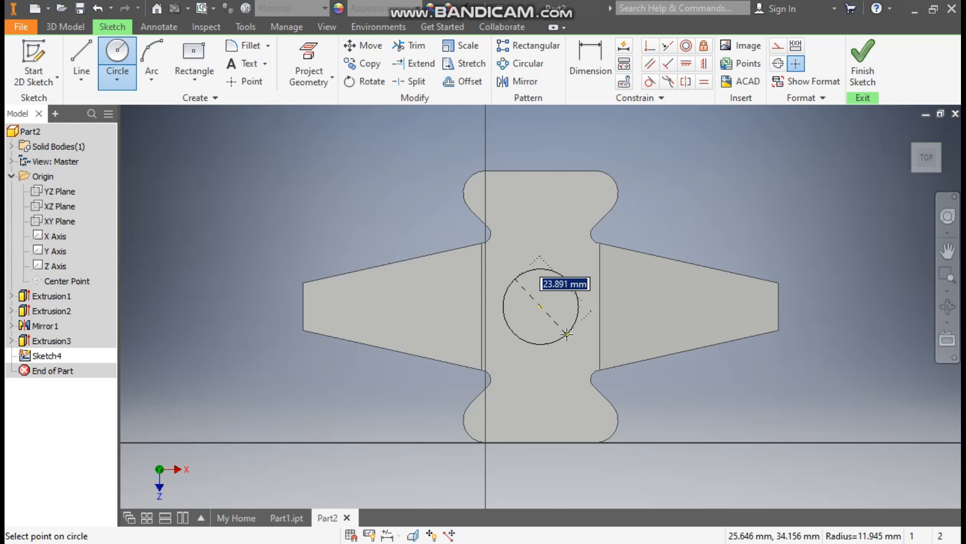
{"action": "type", "text": "30"}
{"action": "key", "text": "Return"}
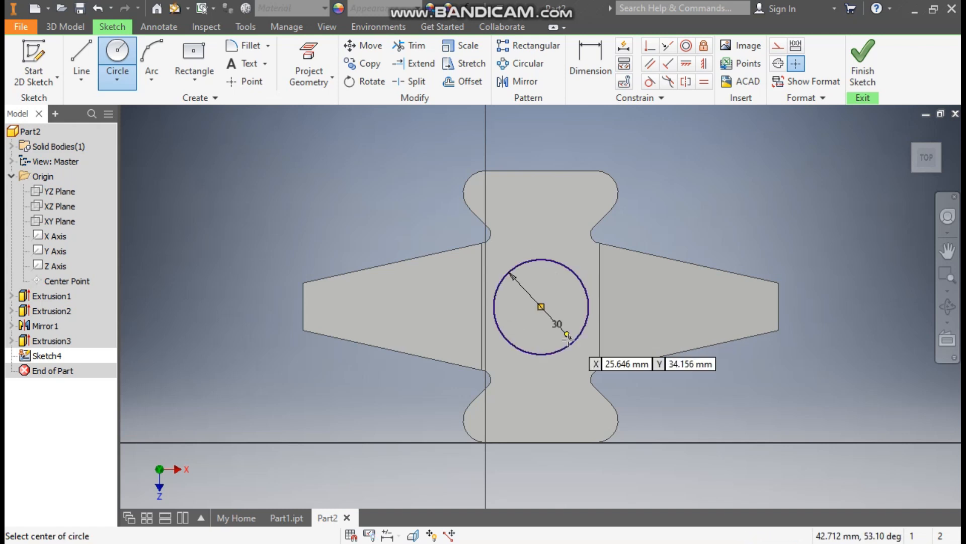
- Project the left arm's upper sloping edge, end edge and lower sloping edge into the sketch
{"action": "left_click", "coordinate": [310, 59]}
{"action": "left_click", "coordinate": [421, 251]}
{"action": "left_click", "coordinate": [304, 303]}
{"action": "left_click", "coordinate": [345, 337]}
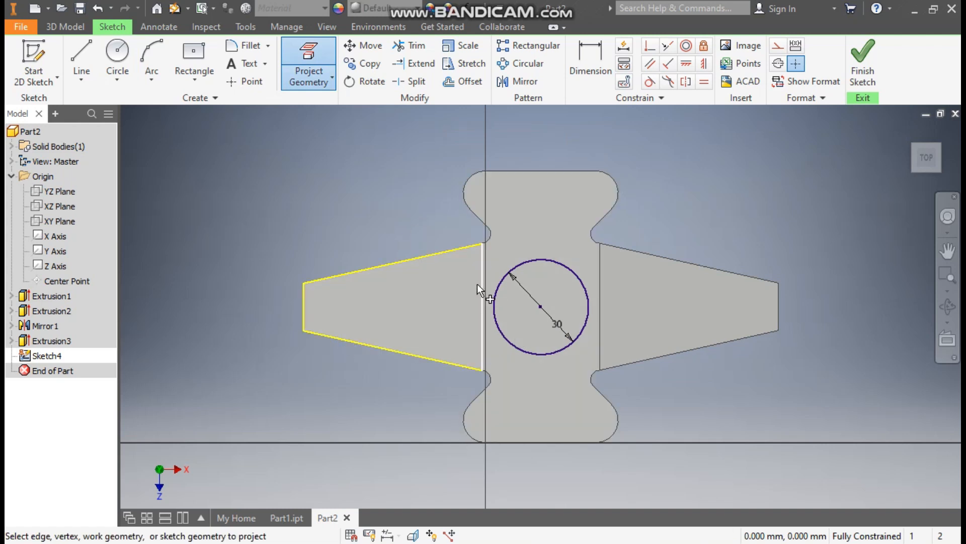
- Offset the left arm's three projected edges 5 mm inward
{"action": "left_click", "coordinate": [463, 81]}
{"action": "left_click", "coordinate": [303, 305]}
{"action": "left_click", "coordinate": [359, 340]}
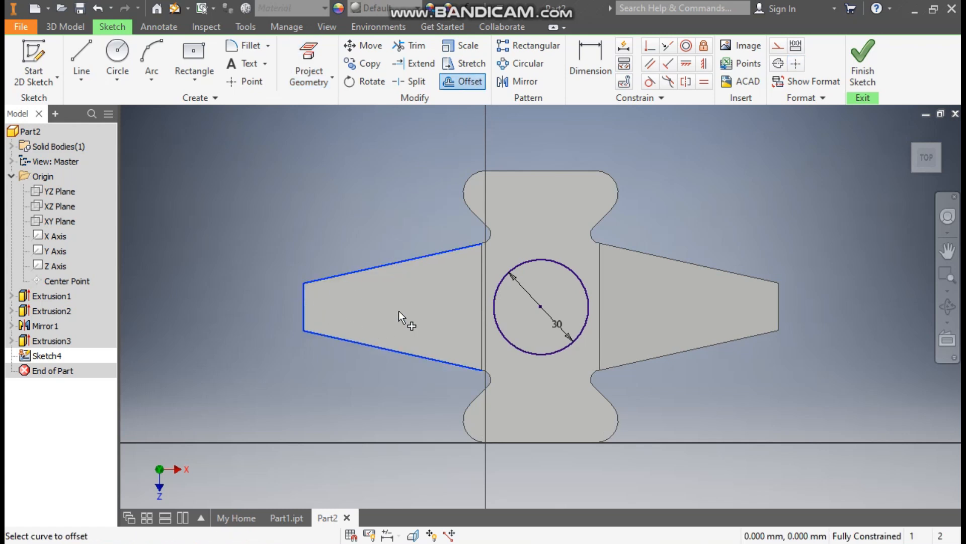
{"action": "left_click", "coordinate": [414, 300]}
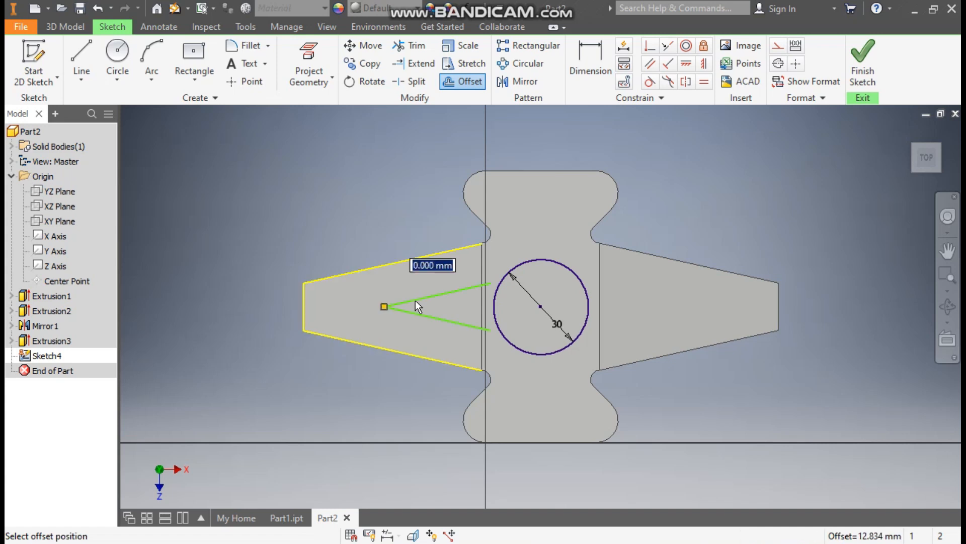
{"action": "left_click", "coordinate": [433, 269]}
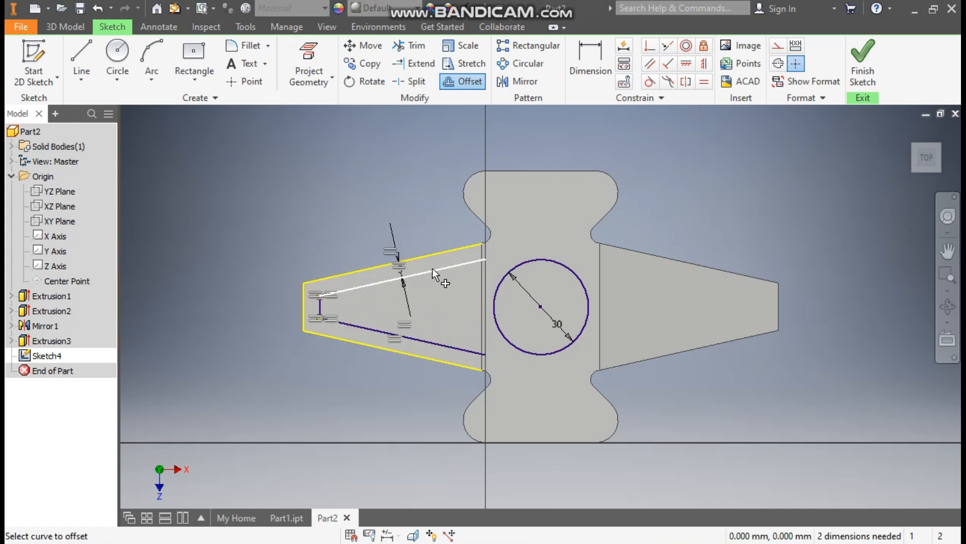
{"action": "key", "text": "Escape"}
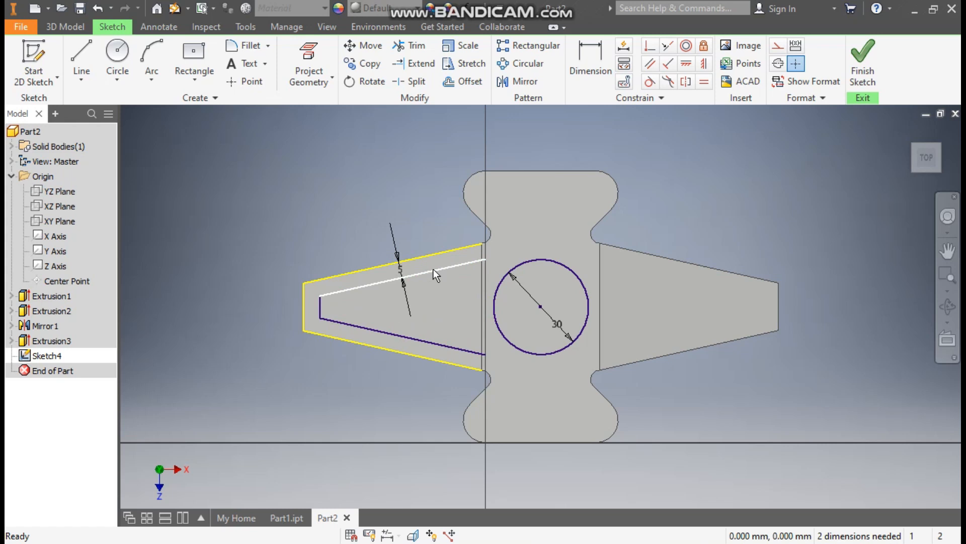
- Draw four parallel vertical lines across the left arm between the two sloping offset lines
{"action": "scroll", "coordinate": [430, 286], "scroll_direction": "up", "scroll_amount": 3}
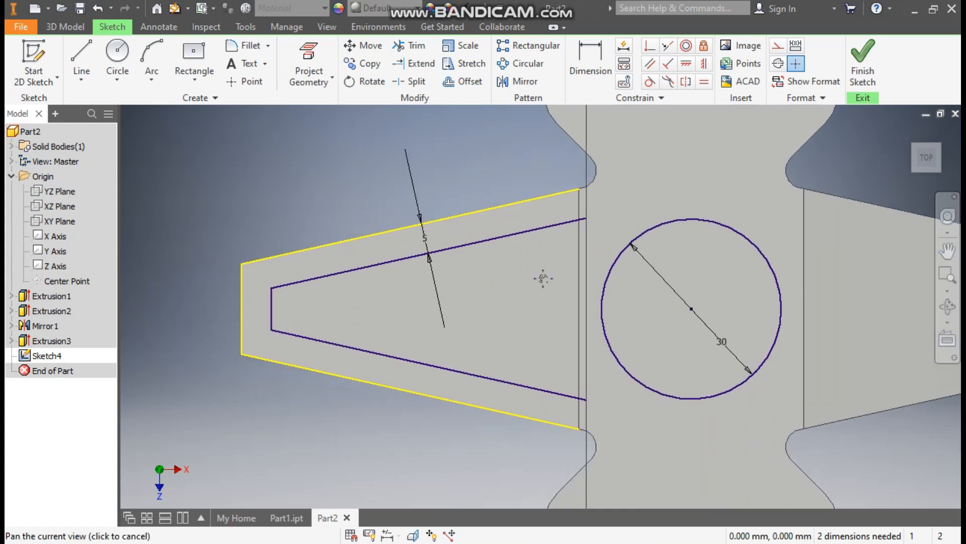
{"action": "left_click", "coordinate": [81, 58]}
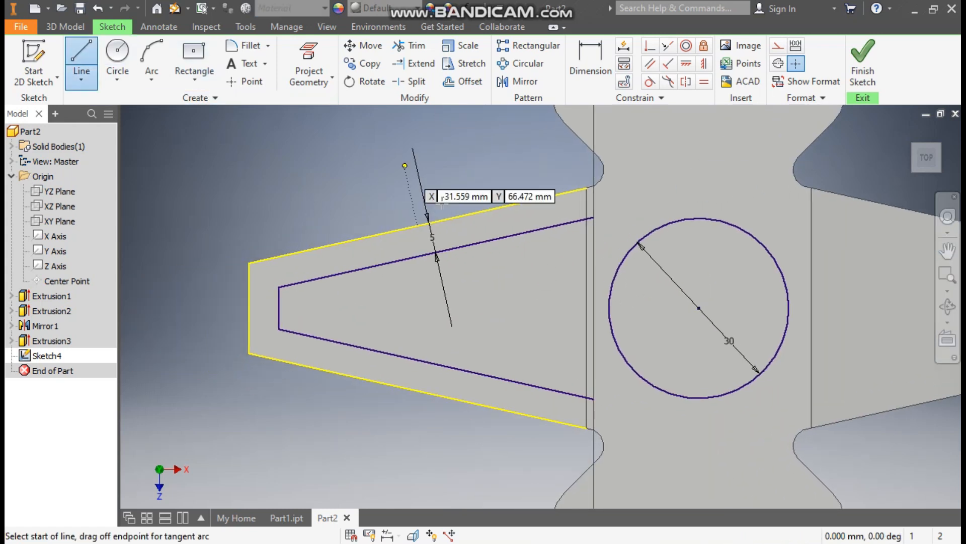
{"action": "left_click", "coordinate": [341, 273]}
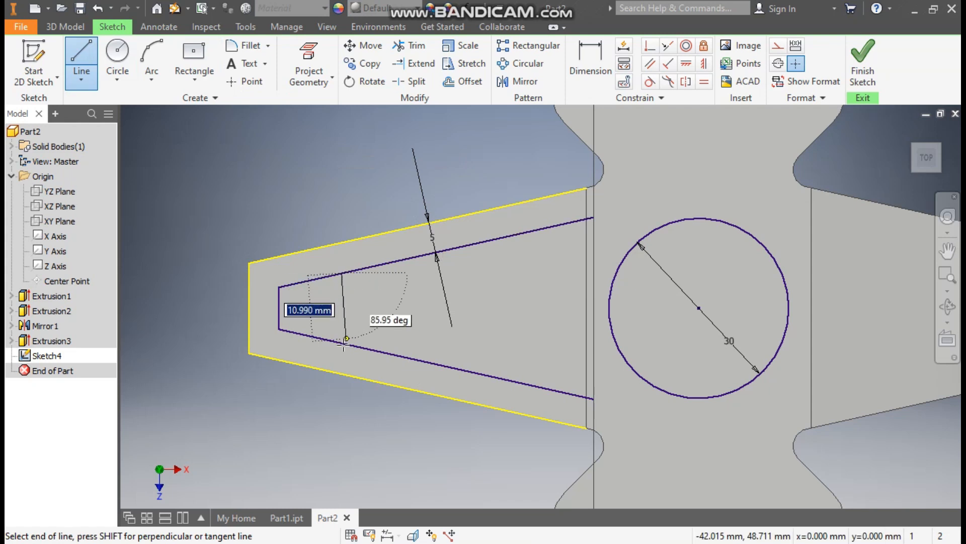
{"action": "double_click", "coordinate": [342, 343]}
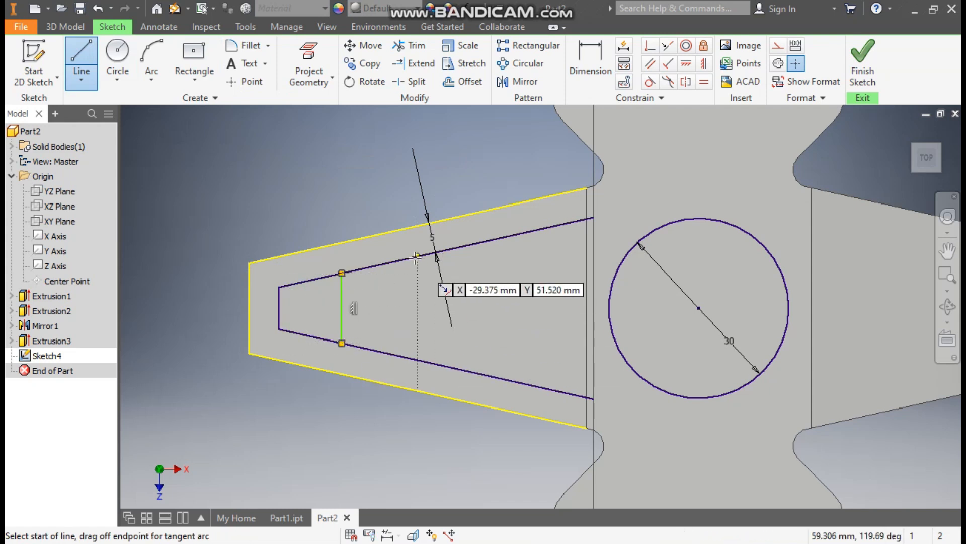
{"action": "left_click", "coordinate": [417, 257]}
{"action": "double_click", "coordinate": [417, 360]}
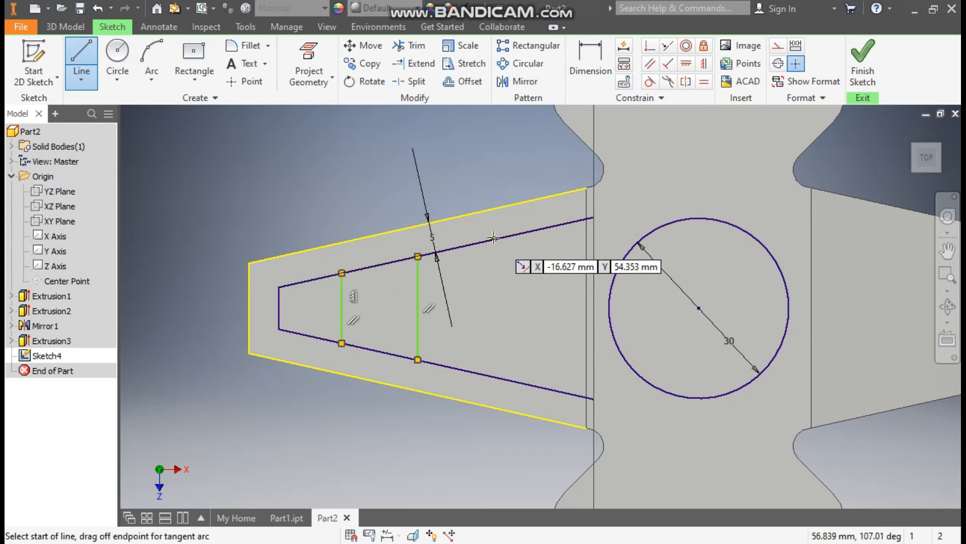
{"action": "left_click", "coordinate": [493, 239]}
{"action": "double_click", "coordinate": [493, 377]}
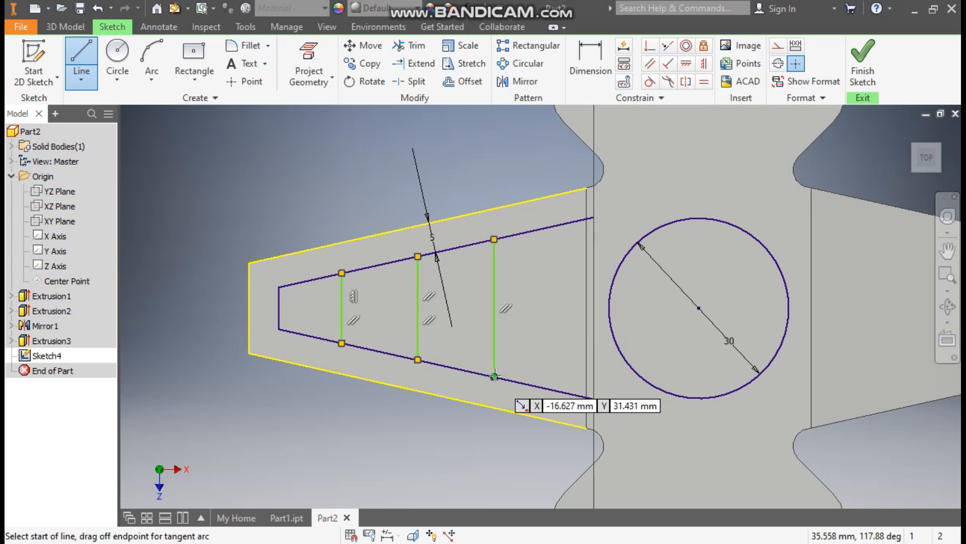
{"action": "left_click", "coordinate": [564, 225]}
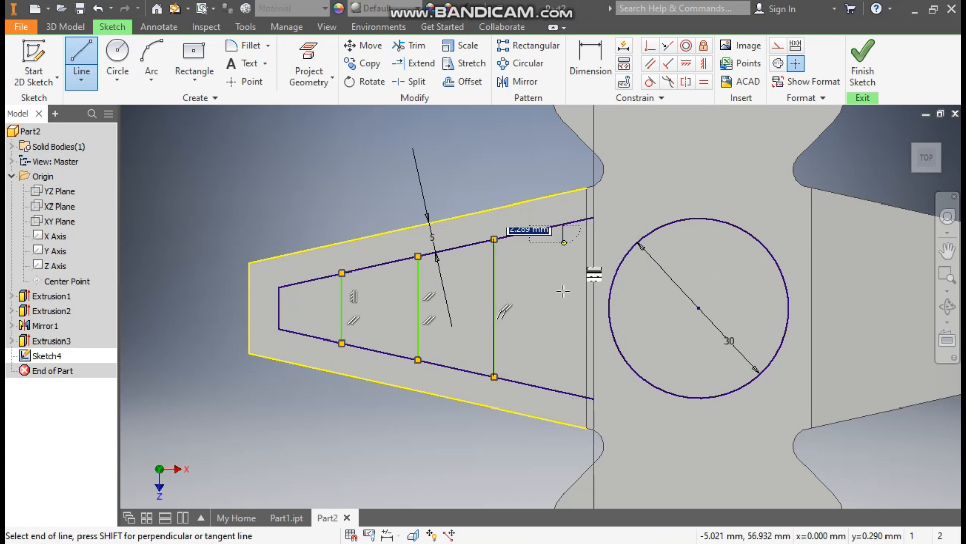
{"action": "double_click", "coordinate": [563, 392]}
{"action": "key", "text": "Escape"}
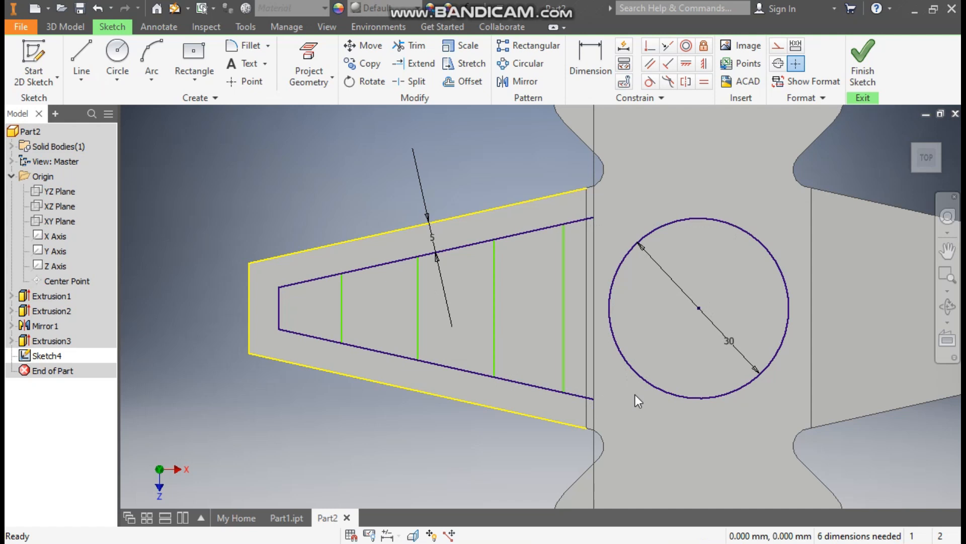
- Dimension the first vertical line 15 mm from the offset end line and the second vertical line 5 mm from the first
{"action": "left_click", "coordinate": [574, 79]}
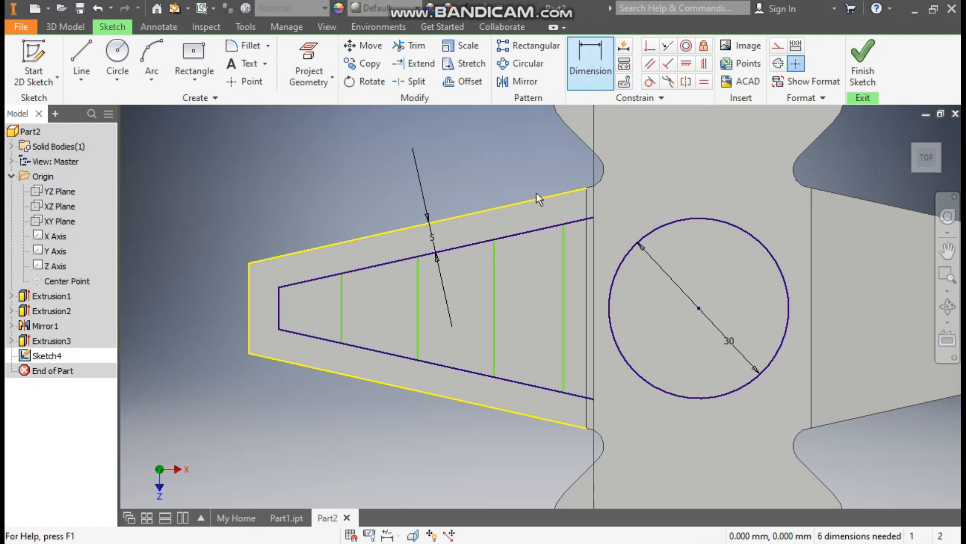
{"action": "left_click", "coordinate": [279, 311]}
{"action": "left_click", "coordinate": [341, 307]}
{"action": "left_click", "coordinate": [318, 311]}
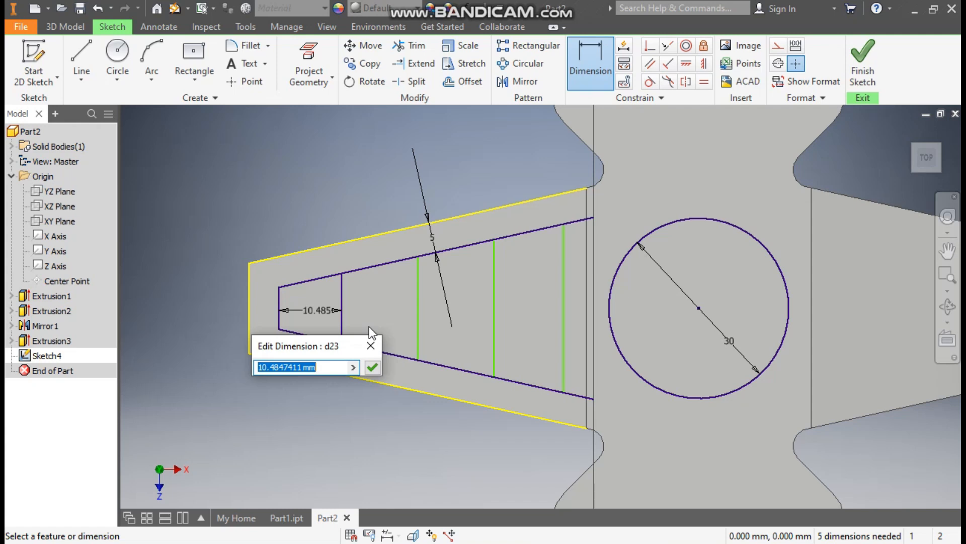
{"action": "type", "text": "15"}
{"action": "key", "text": "Return"}
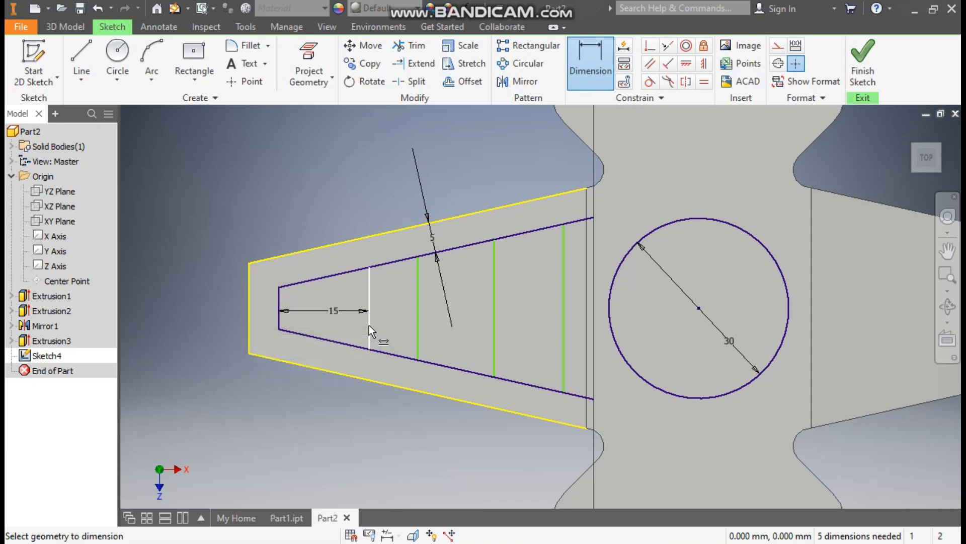
{"action": "left_click", "coordinate": [371, 297]}
{"action": "left_click", "coordinate": [418, 296]}
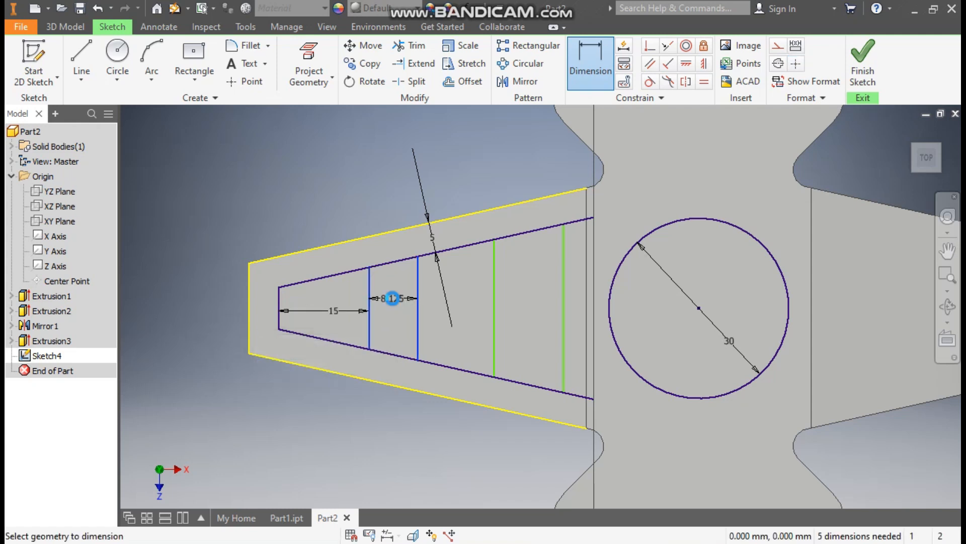
{"action": "left_click", "coordinate": [394, 299]}
{"action": "type", "text": "5"}
{"action": "key", "text": "Return"}
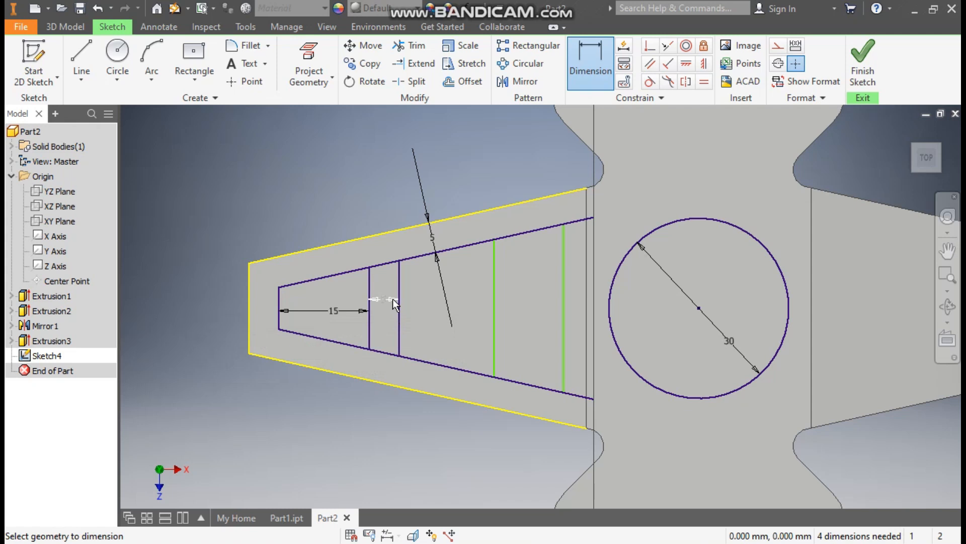
- Dimension the third vertical line 15 mm from the second and the fourth vertical line 5 mm from the third
{"action": "left_click", "coordinate": [398, 279]}
{"action": "left_click", "coordinate": [493, 284]}
{"action": "left_click", "coordinate": [461, 303]}
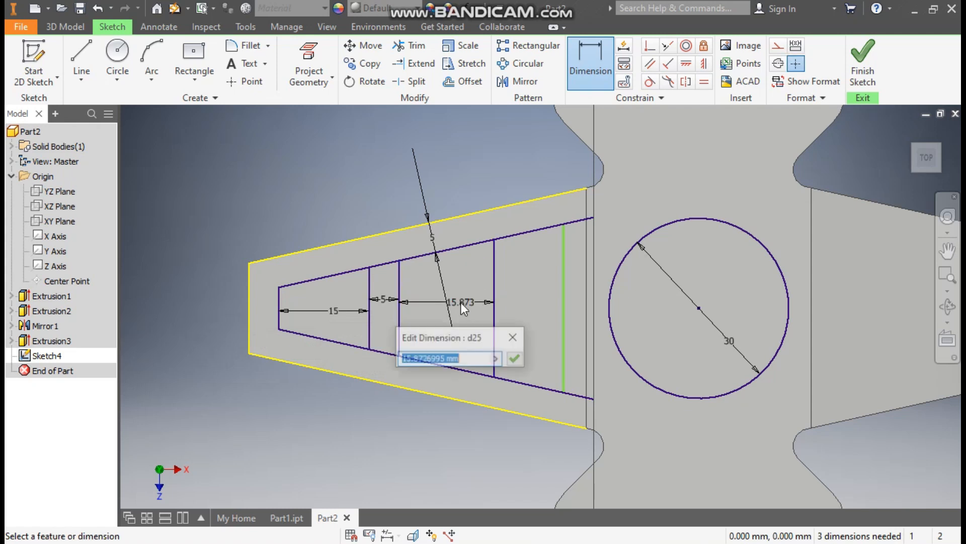
{"action": "type", "text": "15"}
{"action": "key", "text": "Return"}
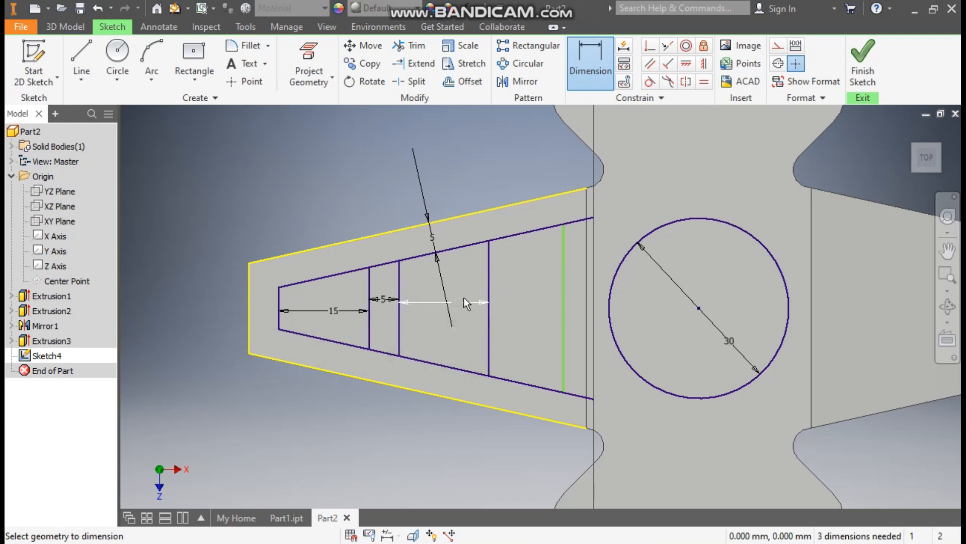
{"action": "left_click", "coordinate": [491, 262]}
{"action": "left_click", "coordinate": [563, 264]}
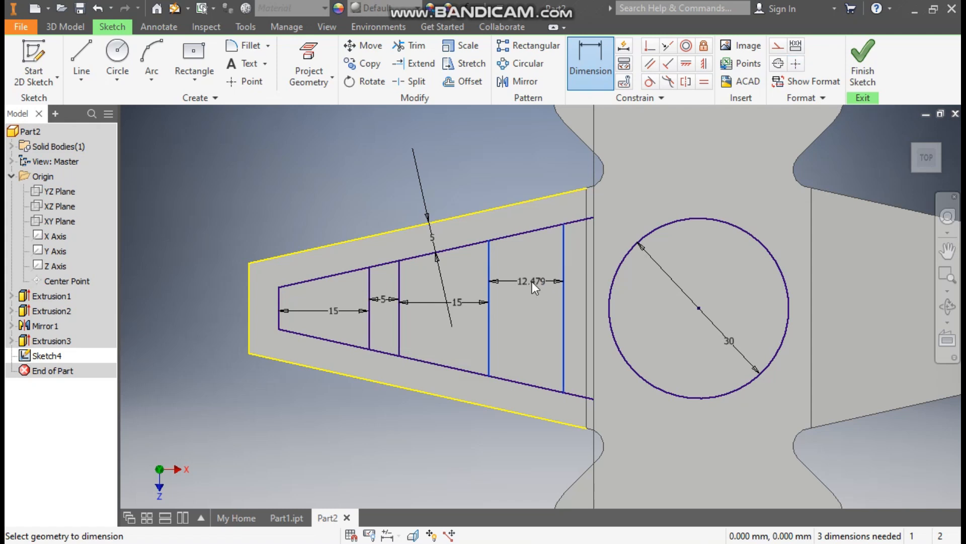
{"action": "left_click", "coordinate": [533, 282]}
{"action": "type", "text": "5"}
{"action": "key", "text": "Return"}
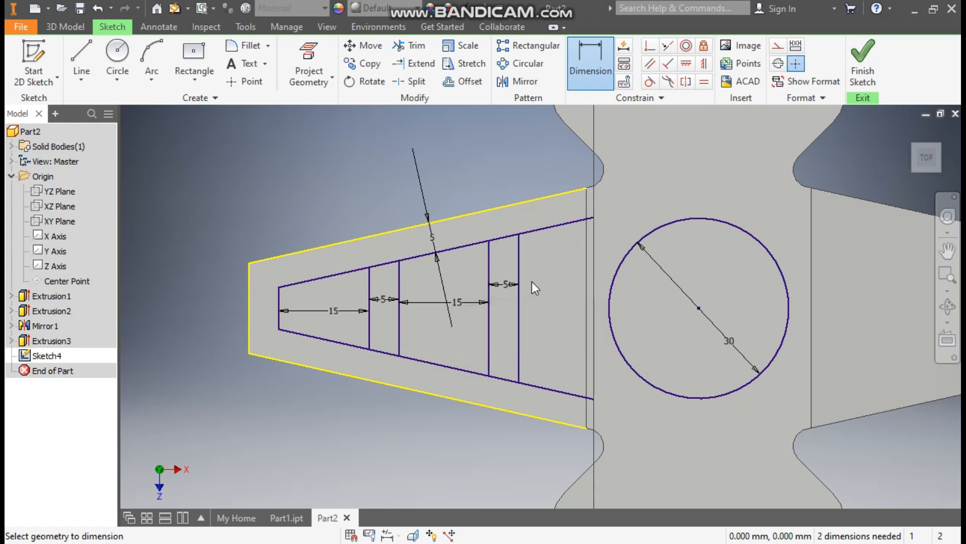
- Draw a fifth vertical line across the offset profile near the left arm's wide end
{"action": "left_click", "coordinate": [81, 60]}
{"action": "left_click", "coordinate": [576, 219]}
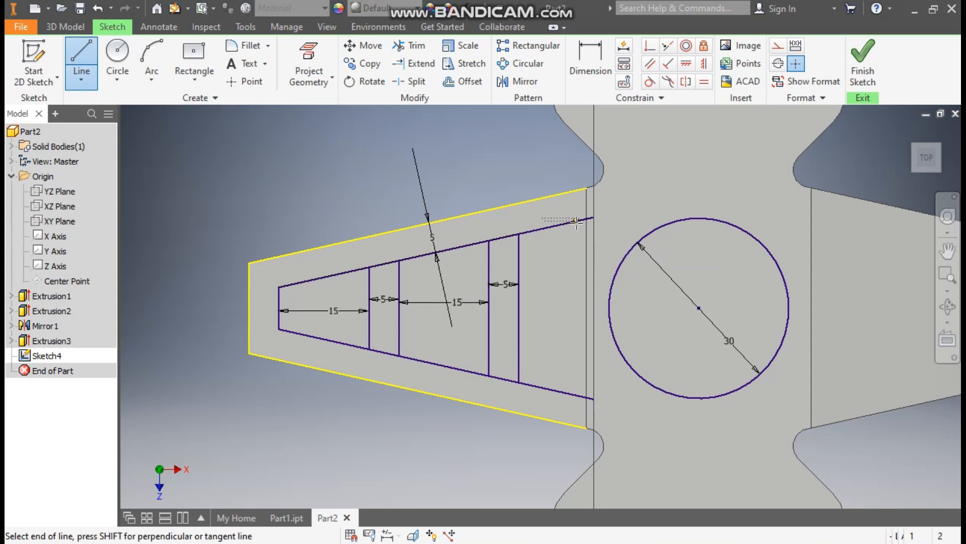
{"action": "left_click", "coordinate": [575, 409]}
{"action": "key", "text": "Escape"}
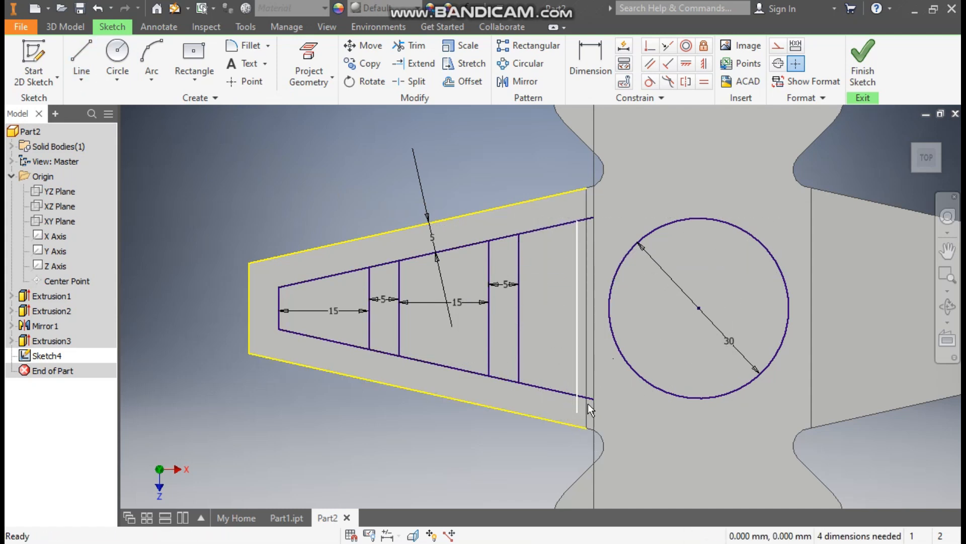
- Dimension the fifth vertical line 10 mm from the fourth
{"action": "left_click", "coordinate": [591, 60]}
{"action": "left_click", "coordinate": [577, 250]}
{"action": "left_click", "coordinate": [520, 274]}
{"action": "left_click", "coordinate": [550, 276]}
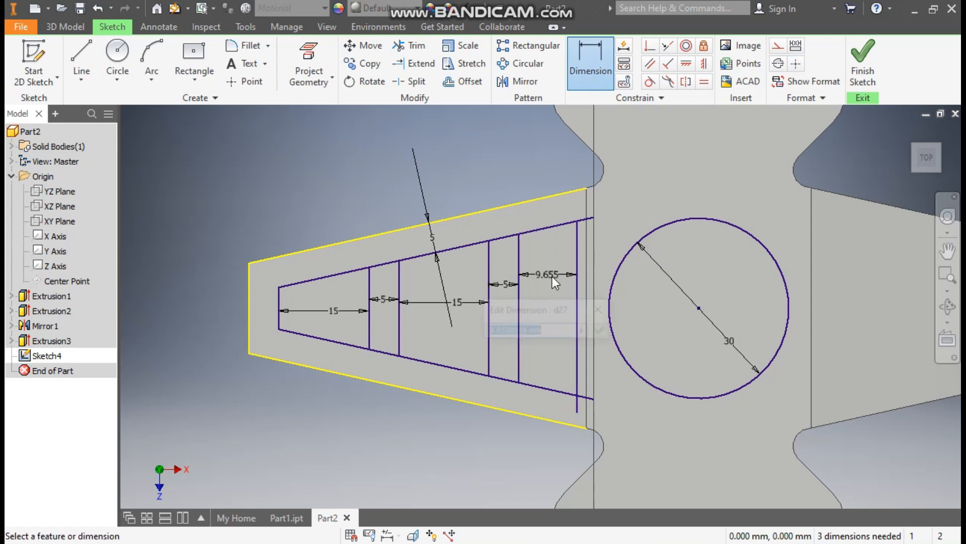
{"action": "type", "text": "10"}
{"action": "key", "text": "Return"}
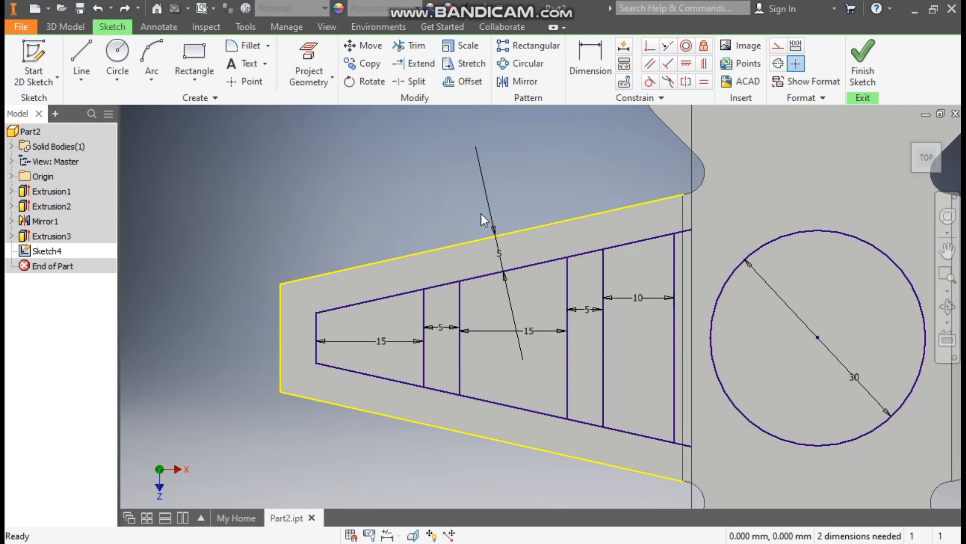
- Draw a vertical line about 52 mm long upward from the 30 mm circle's centre and convert it to construction geometry
{"action": "scroll", "coordinate": [515, 212], "scroll_direction": "down", "scroll_amount": 4}
{"action": "mouse_move", "coordinate": [515, 211]}
{"action": "middle_mouse_down"}
{"action": "mouse_move", "coordinate": [492, 218]}
{"action": "mouse_move", "coordinate": [476, 243]}
{"action": "middle_mouse_up"}
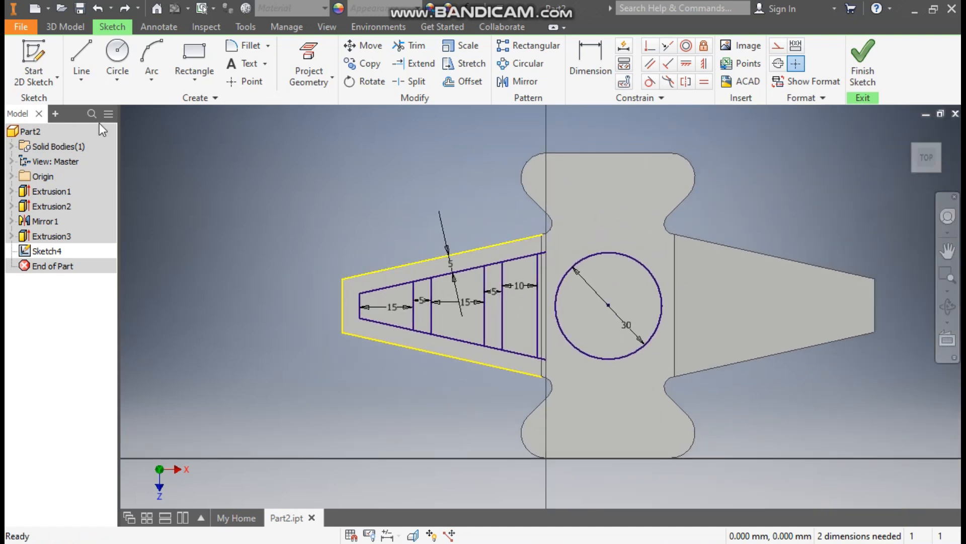
{"action": "left_click", "coordinate": [83, 53]}
{"action": "left_click", "coordinate": [608, 305]}
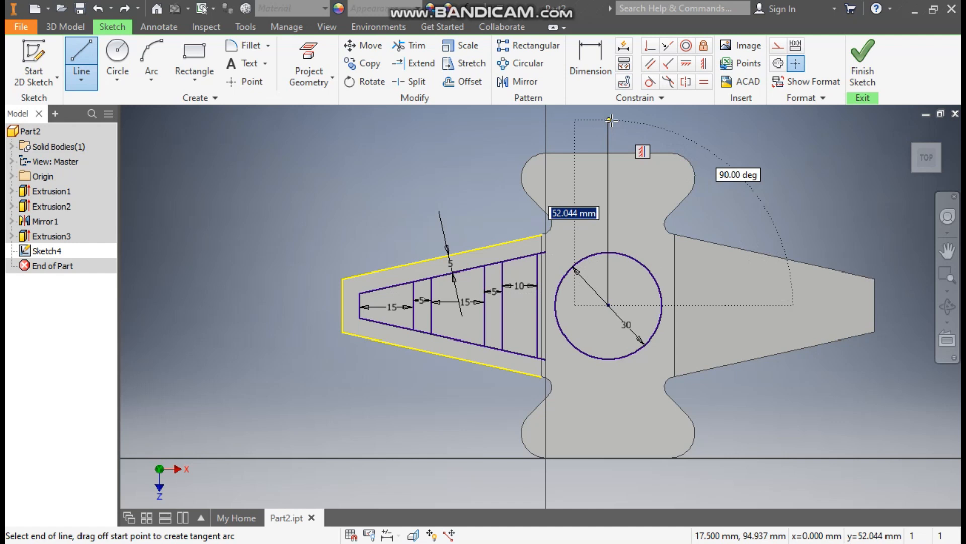
{"action": "left_click", "coordinate": [609, 118]}
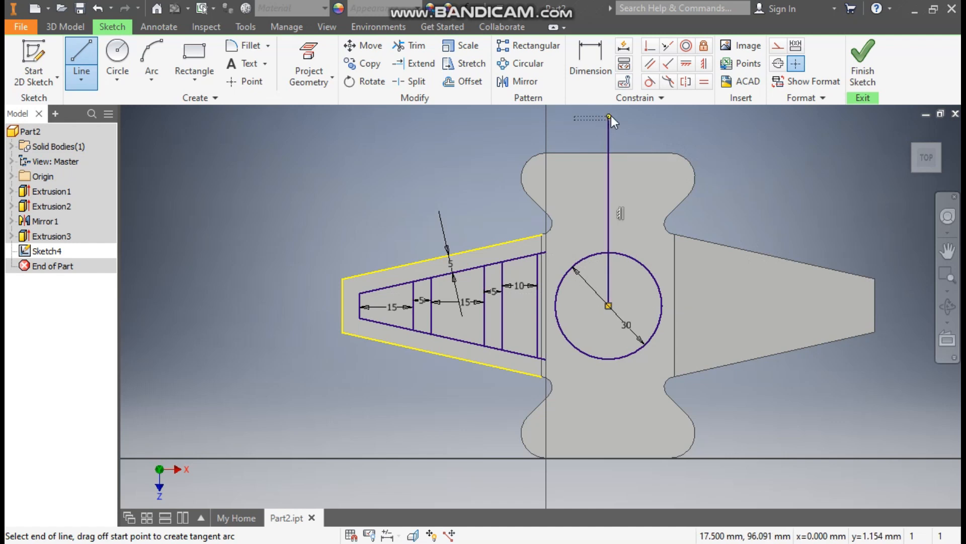
{"action": "key", "text": "Escape"}
{"action": "left_click", "coordinate": [609, 138]}
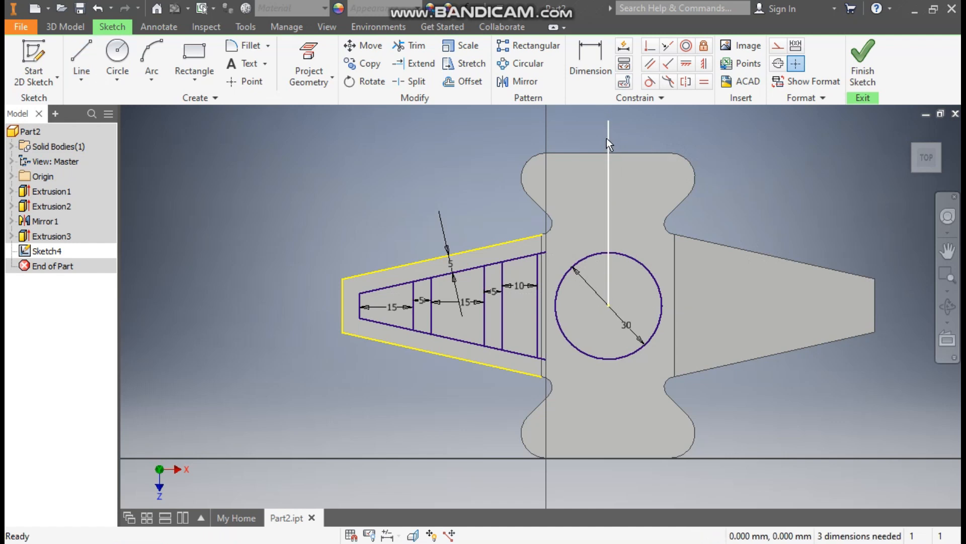
{"action": "left_click", "coordinate": [777, 45]}
{"action": "left_click", "coordinate": [780, 151]}
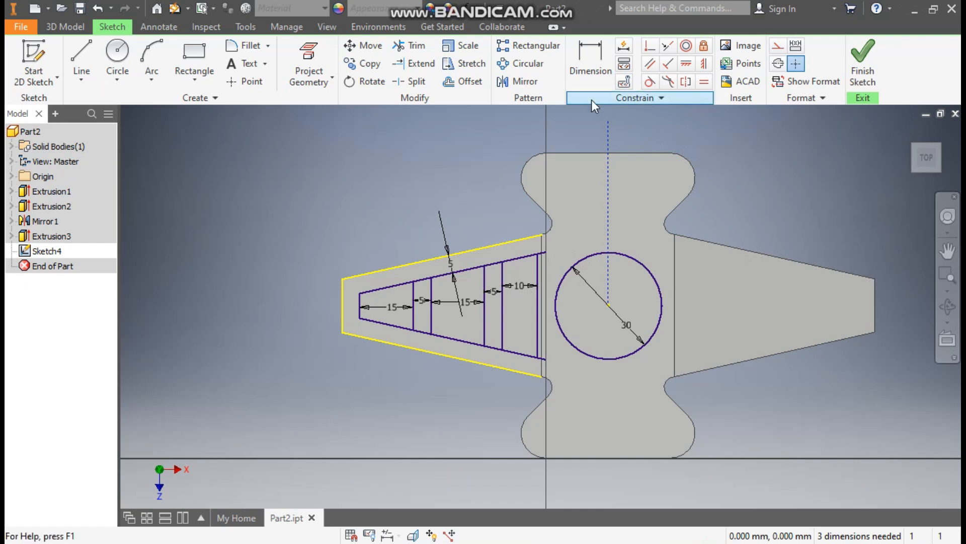
- Mirror the left arm's sketch geometry, with the circle included in the selection, about the vertical construction line
{"action": "left_click", "coordinate": [520, 81]}
{"action": "mouse_move", "coordinate": [555, 244]}
{"action": "left_mouse_down"}
{"action": "mouse_move", "coordinate": [485, 319]}
{"action": "mouse_move", "coordinate": [341, 402]}
{"action": "left_mouse_up"}
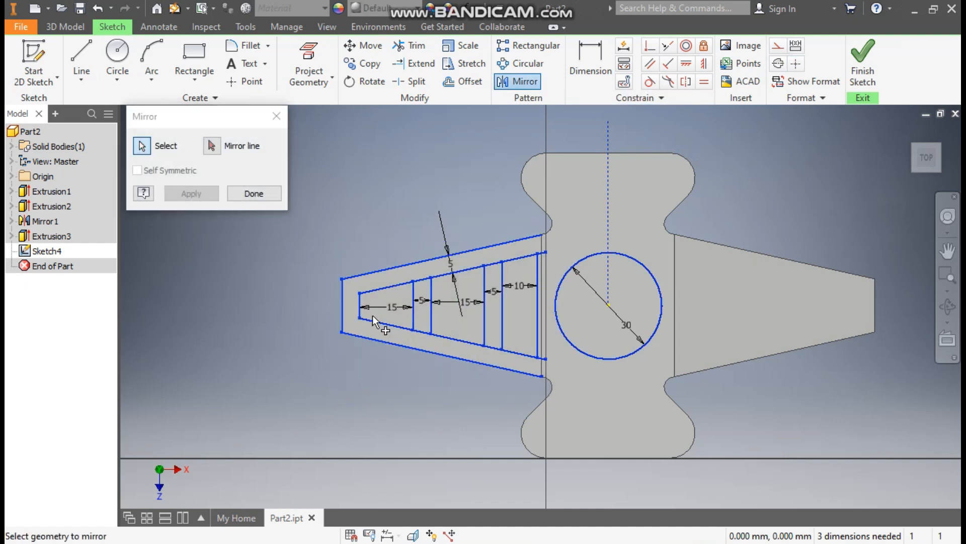
{"action": "left_click", "coordinate": [217, 148]}
{"action": "left_click", "coordinate": [609, 189]}
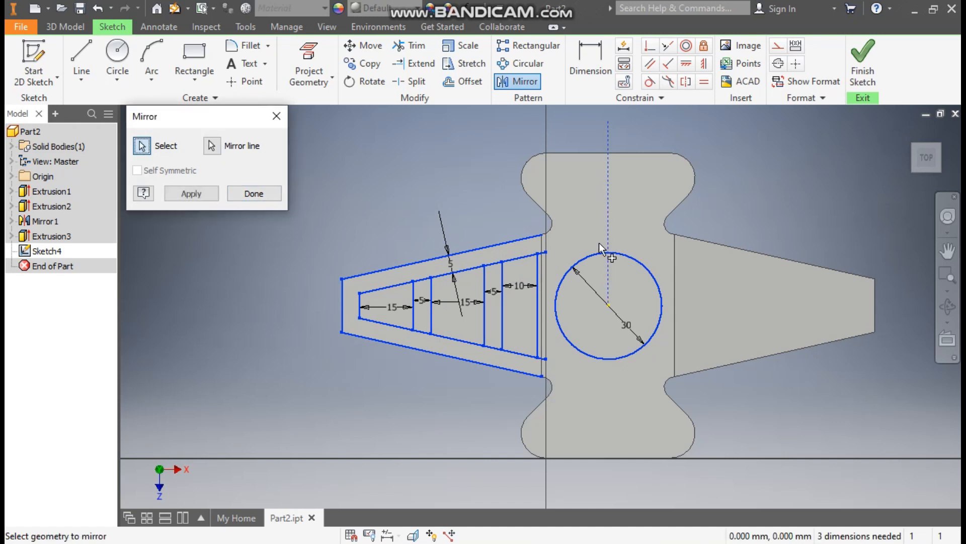
{"action": "left_click", "coordinate": [212, 193]}
{"action": "left_click", "coordinate": [255, 194]}
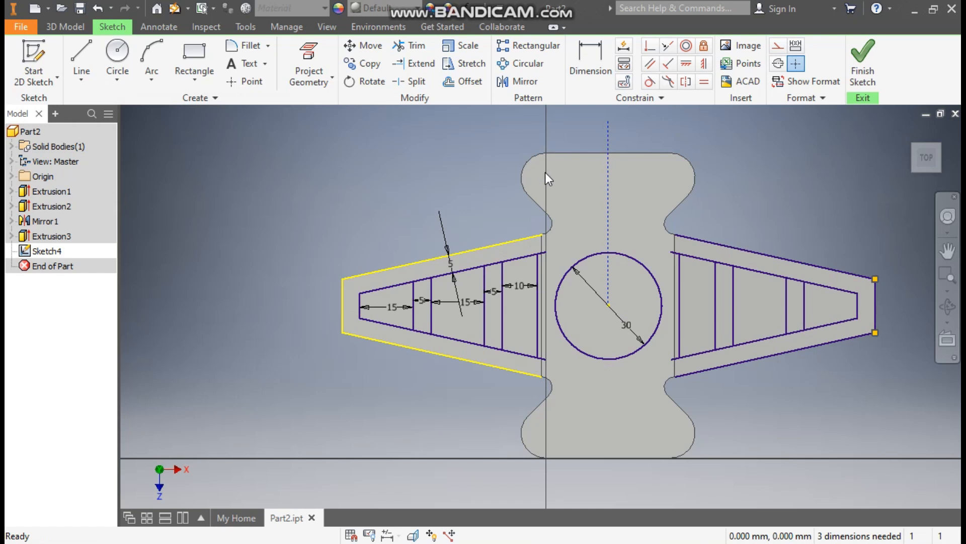
- Draw an 8 mm diameter circle centred on the plate's upper-left rounded corner
{"action": "left_click", "coordinate": [118, 55]}
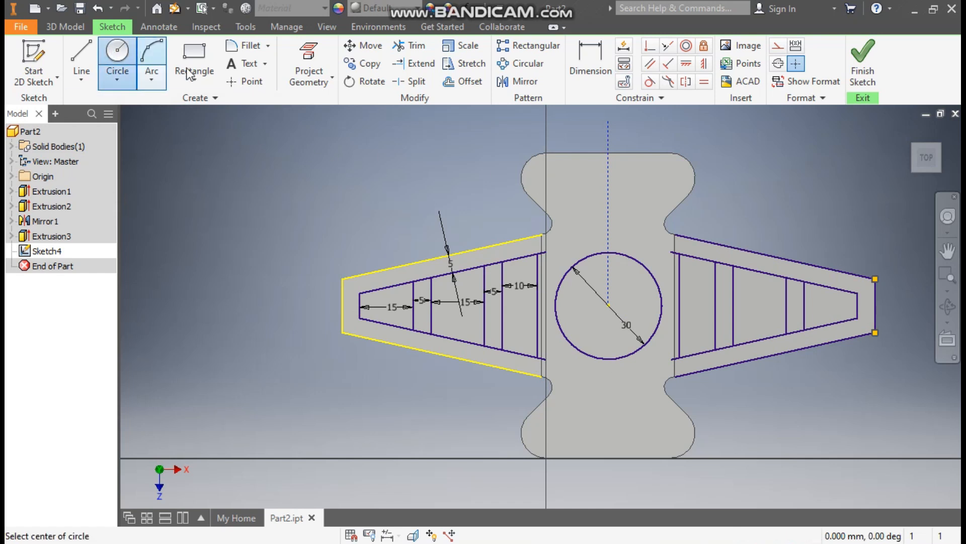
{"action": "left_click", "coordinate": [550, 178]}
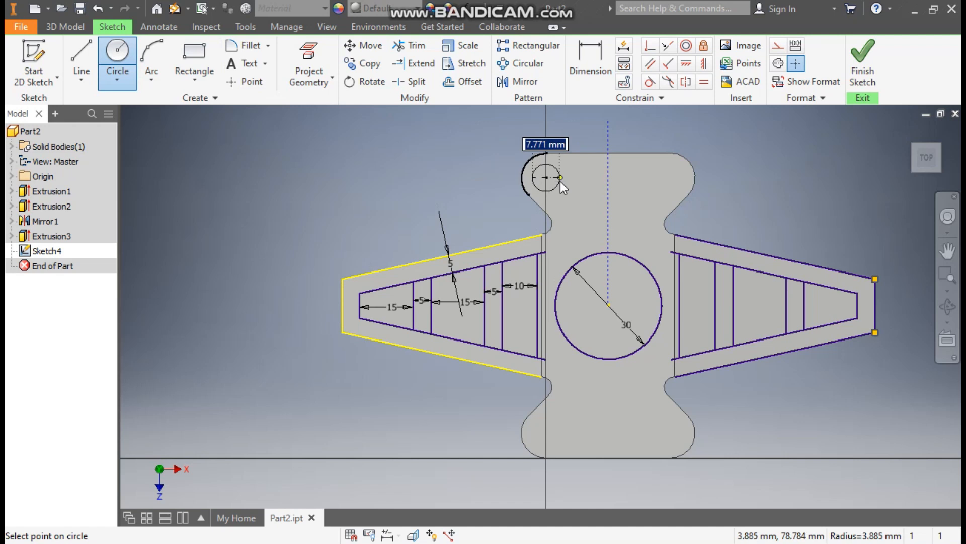
{"action": "type", "text": "8"}
{"action": "key", "text": "Return"}
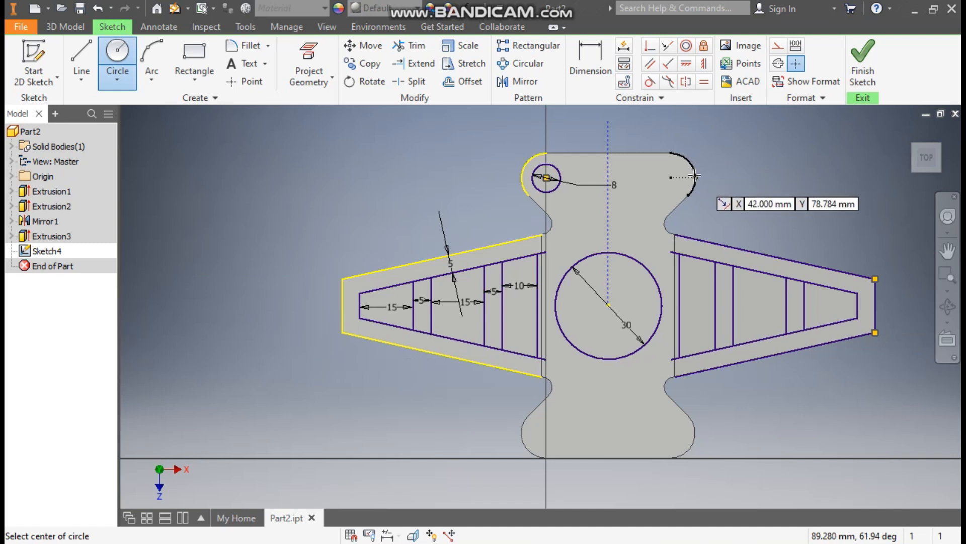
- Draw freehand circles at the centres of the plate's upper-right, lower-right and lower-left rounded corners
{"action": "left_click", "coordinate": [672, 177]}
{"action": "left_click", "coordinate": [680, 191]}
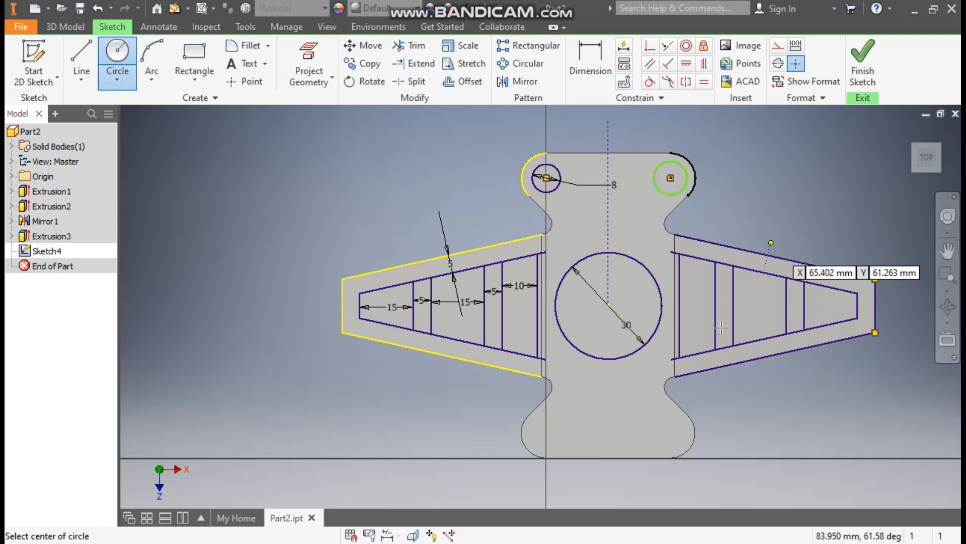
{"action": "left_click", "coordinate": [671, 433]}
{"action": "left_click", "coordinate": [684, 450]}
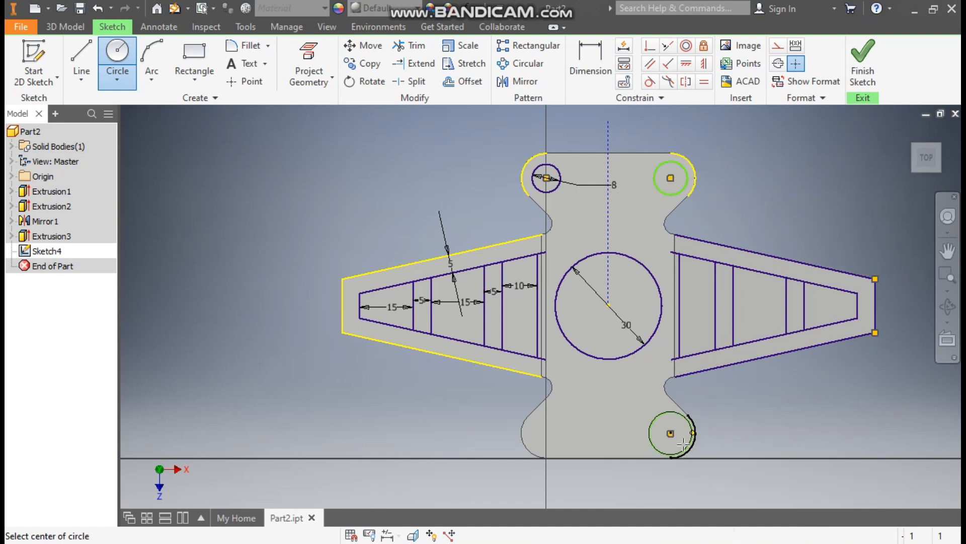
{"action": "left_click", "coordinate": [546, 430]}
{"action": "left_click", "coordinate": [555, 429]}
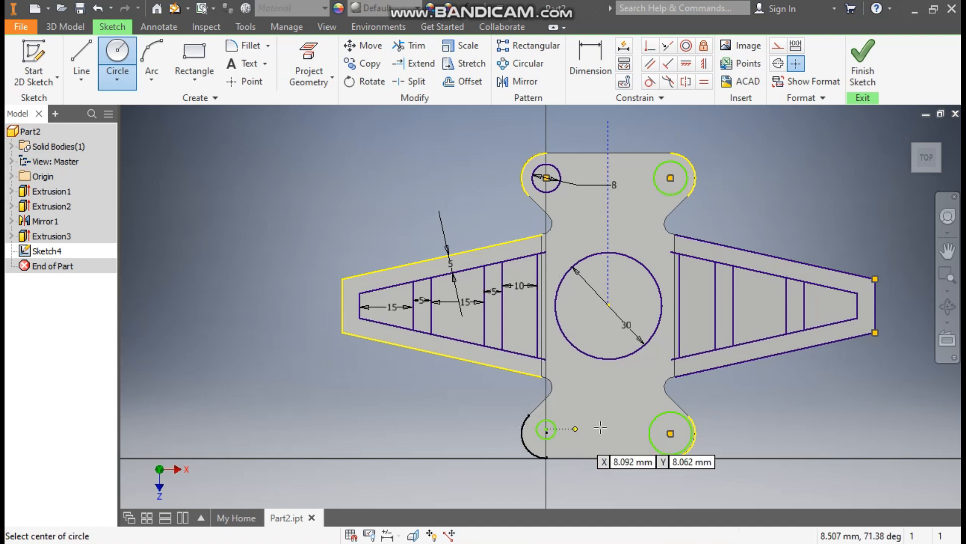
{"action": "left_click", "coordinate": [650, 45]}
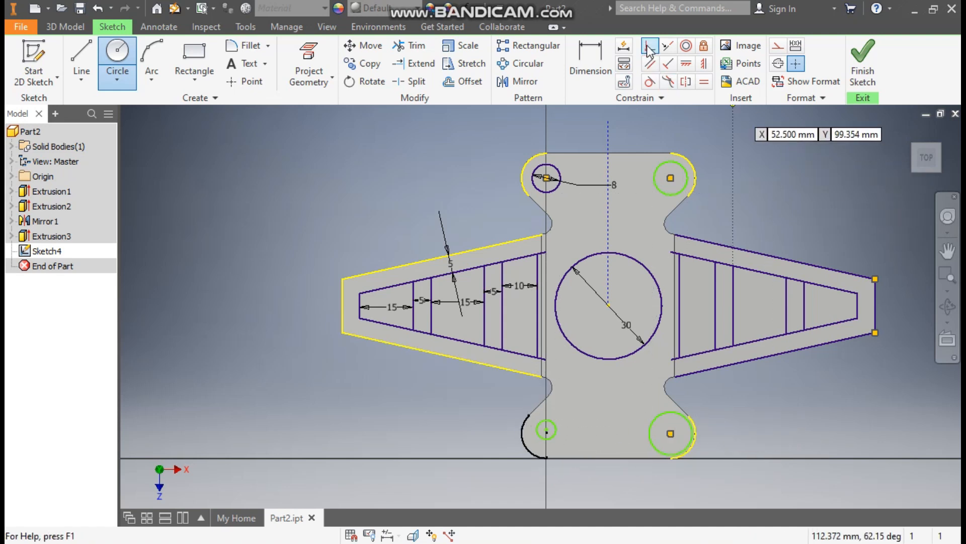
{"action": "scroll", "coordinate": [549, 435], "scroll_direction": "down", "scroll_amount": 3}
{"action": "left_click", "coordinate": [545, 427]}
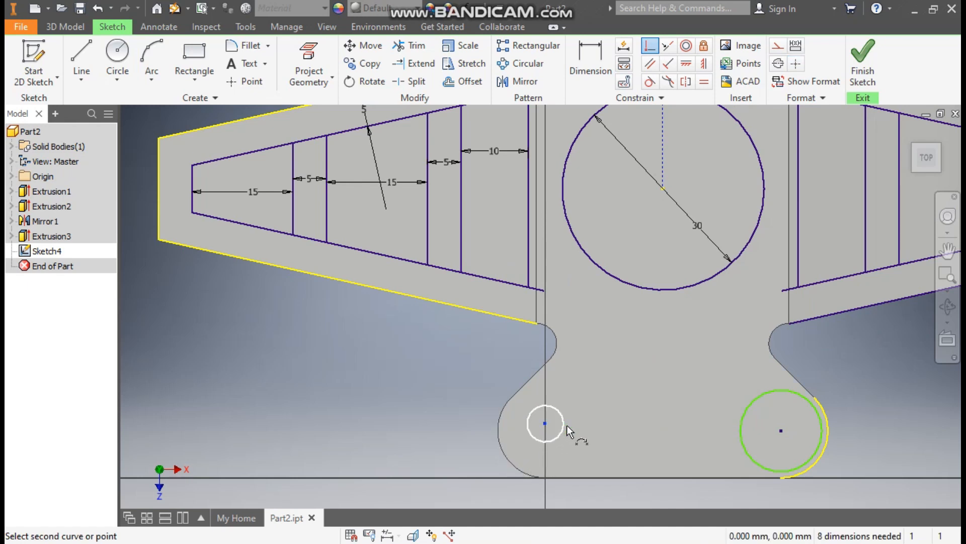
{"action": "key", "text": "Escape"}
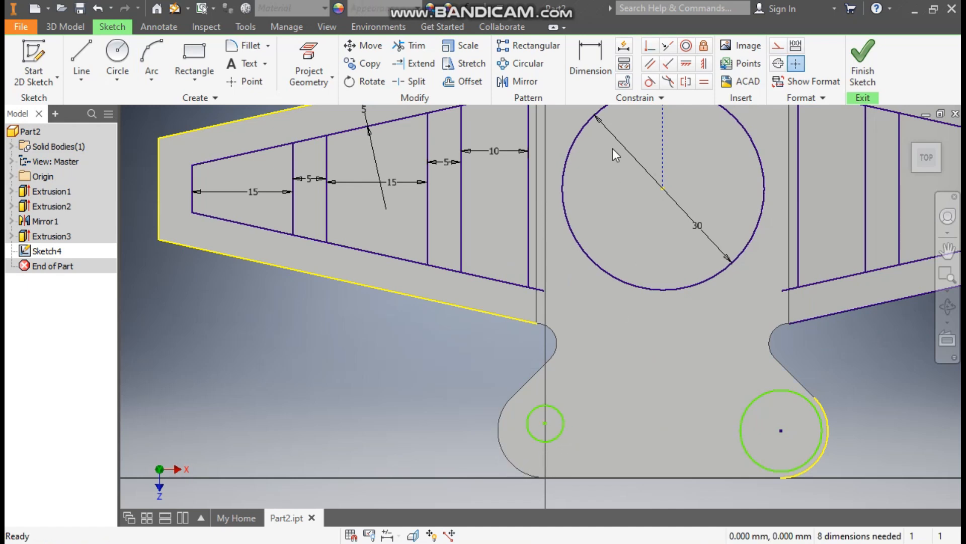
- Make the lower-left circle concentric with the plate's lower-left corner arc
{"action": "left_click", "coordinate": [686, 46]}
{"action": "left_click", "coordinate": [502, 433]}
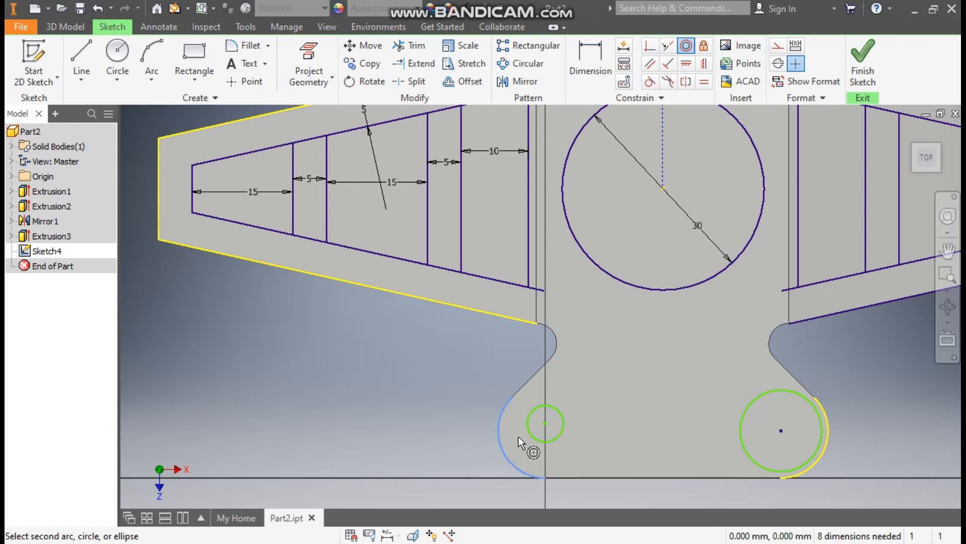
{"action": "left_click", "coordinate": [541, 439]}
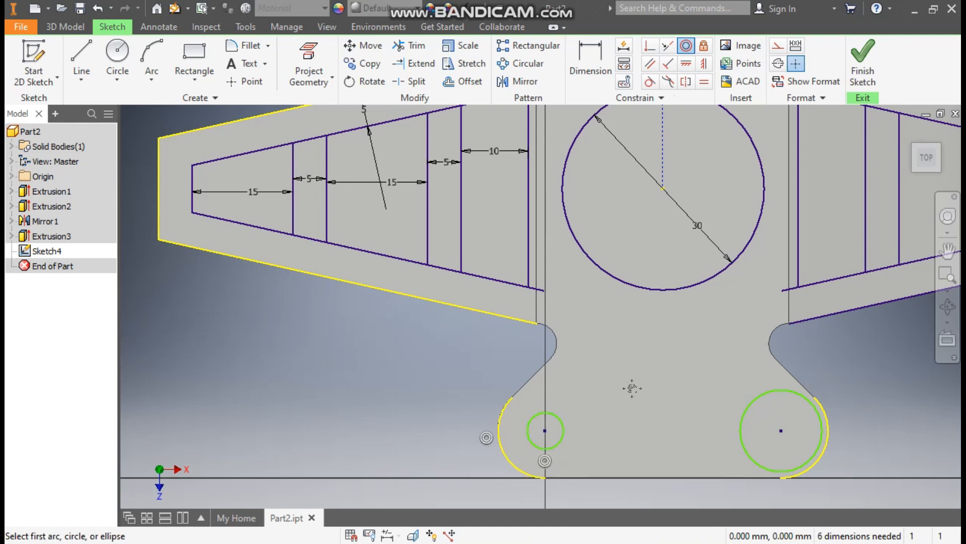
- Constrain the other three corner circles equal to the 8 mm circle and finish the sketch
{"action": "scroll", "coordinate": [617, 408], "scroll_direction": "down", "scroll_amount": 3}
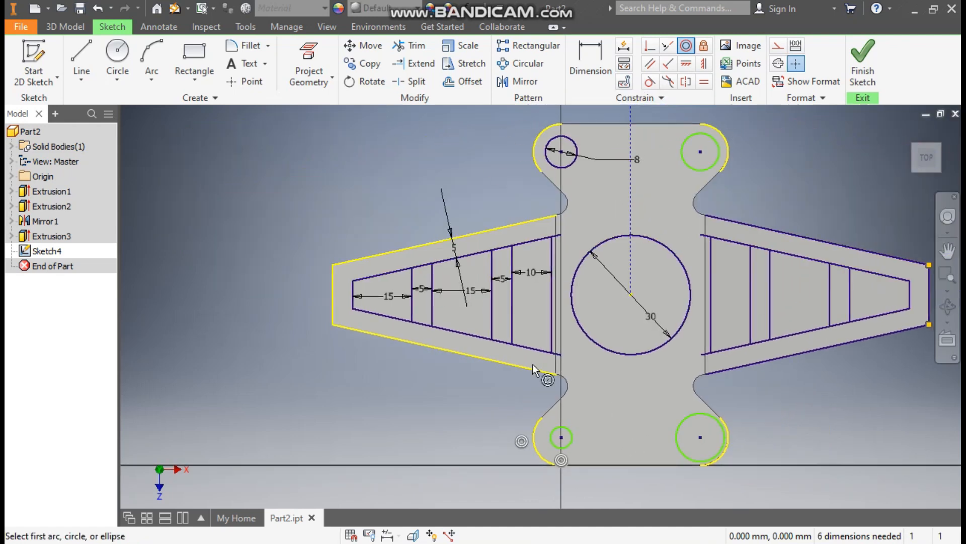
{"action": "left_click", "coordinate": [704, 82]}
{"action": "left_click", "coordinate": [574, 165]}
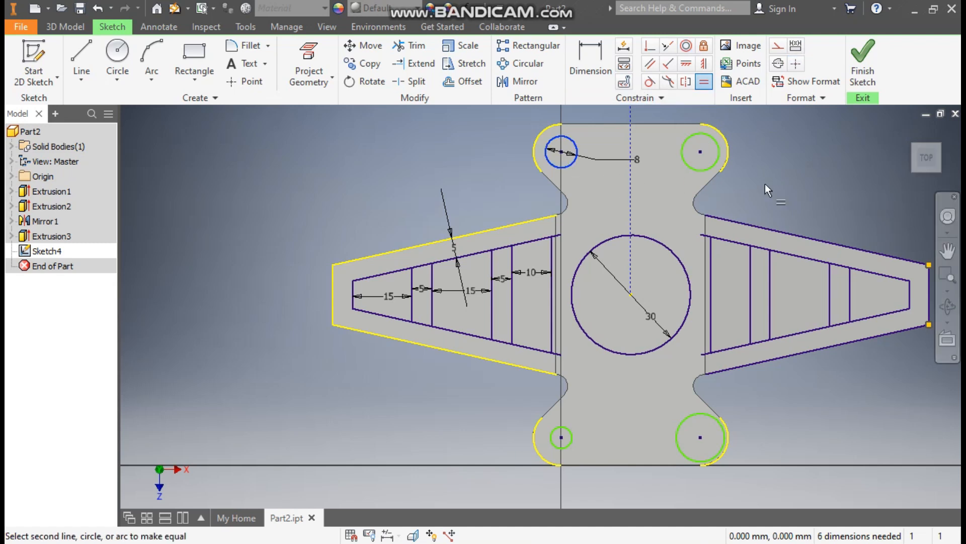
{"action": "left_click", "coordinate": [699, 172]}
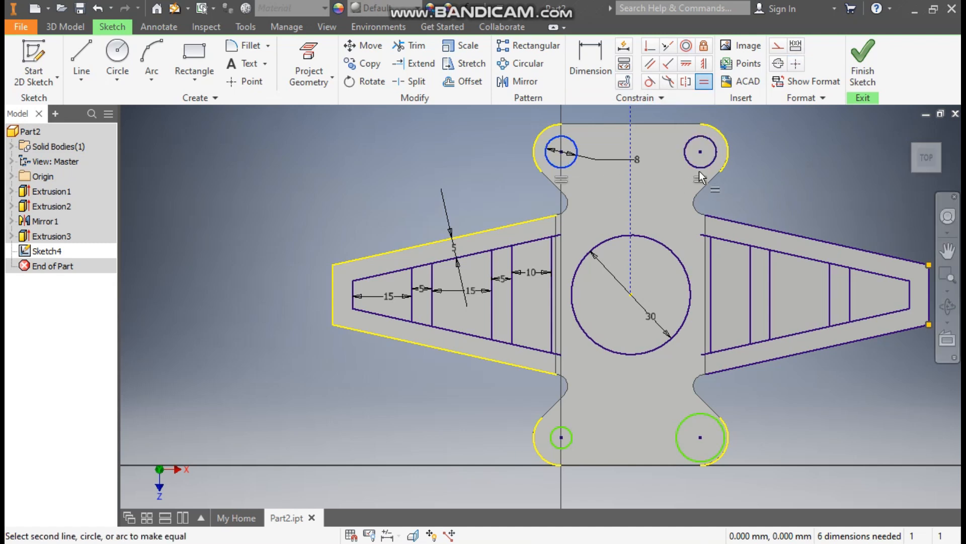
{"action": "left_click", "coordinate": [681, 421]}
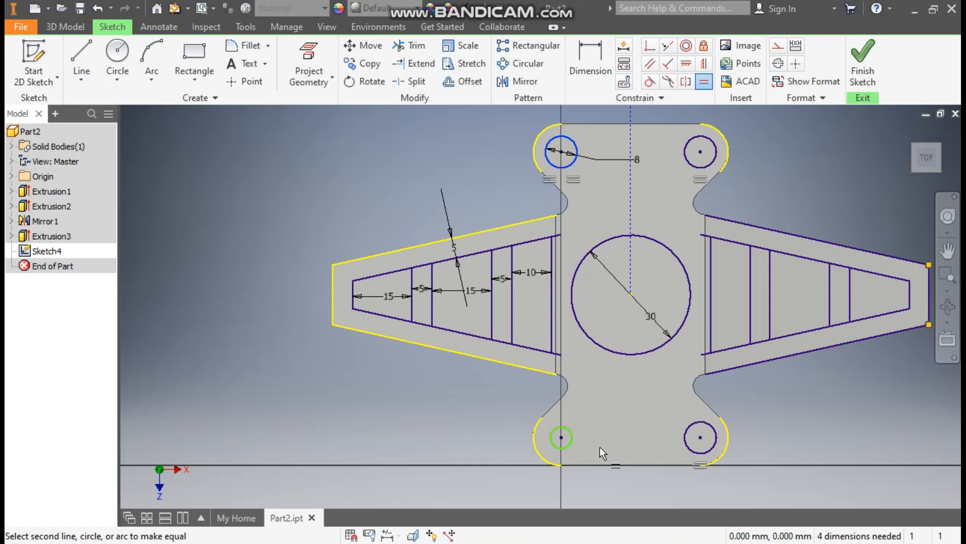
{"action": "left_click", "coordinate": [557, 451]}
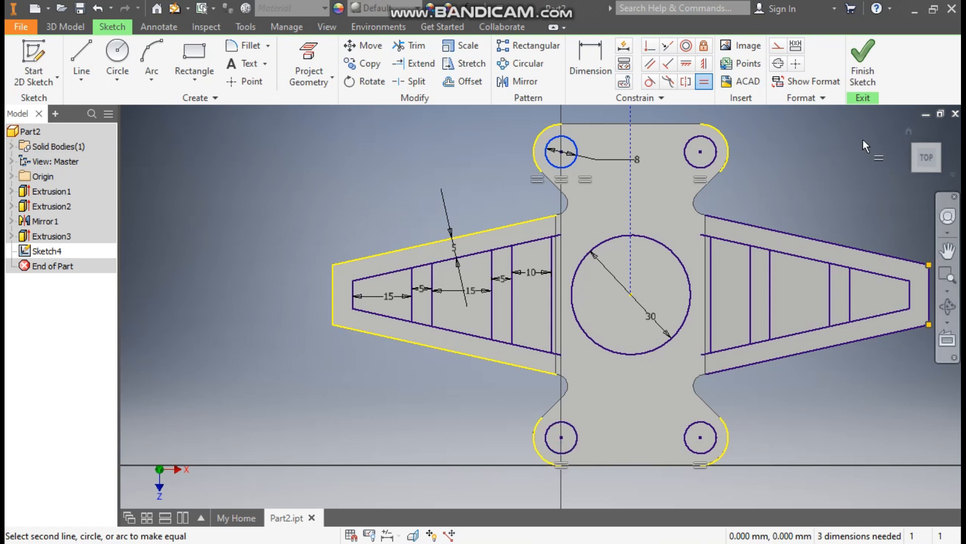
{"action": "left_click", "coordinate": [863, 62]}
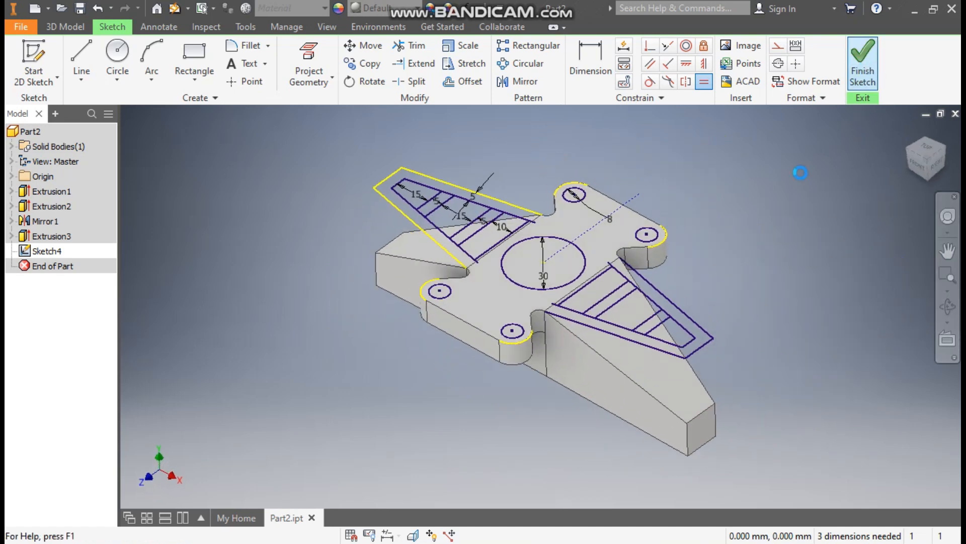
- Set up an extruded cut with extents All, using the four corner circles and the 30 mm central circle as profiles
{"action": "scroll", "coordinate": [508, 314], "scroll_direction": "up", "scroll_amount": 3}
{"action": "middle_click_drag", "start_coordinate": [508, 314], "coordinate": [483, 380]}
{"action": "scroll", "coordinate": [517, 339], "scroll_direction": "down", "scroll_amount": 2}
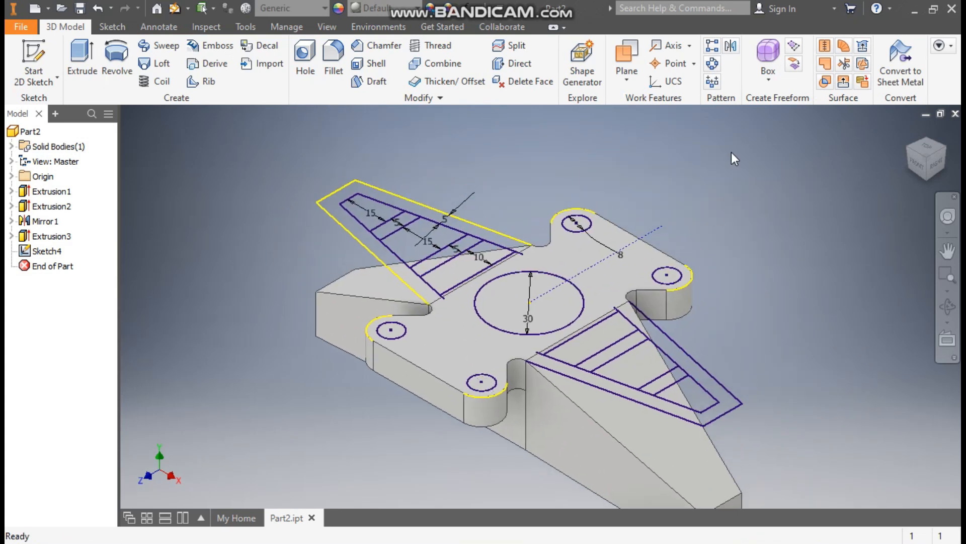
{"action": "left_click", "coordinate": [79, 56]}
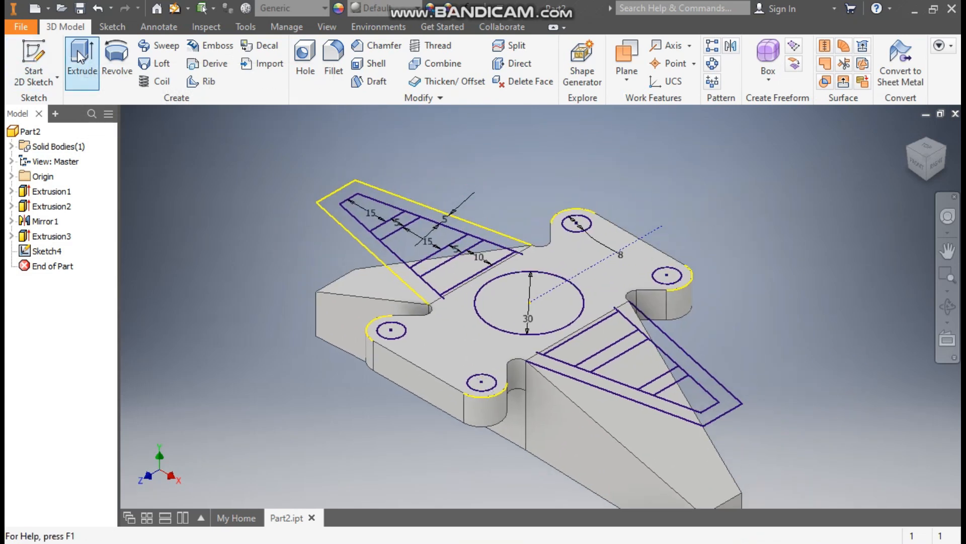
{"action": "middle_click_drag", "start_coordinate": [402, 345], "coordinate": [515, 346]}
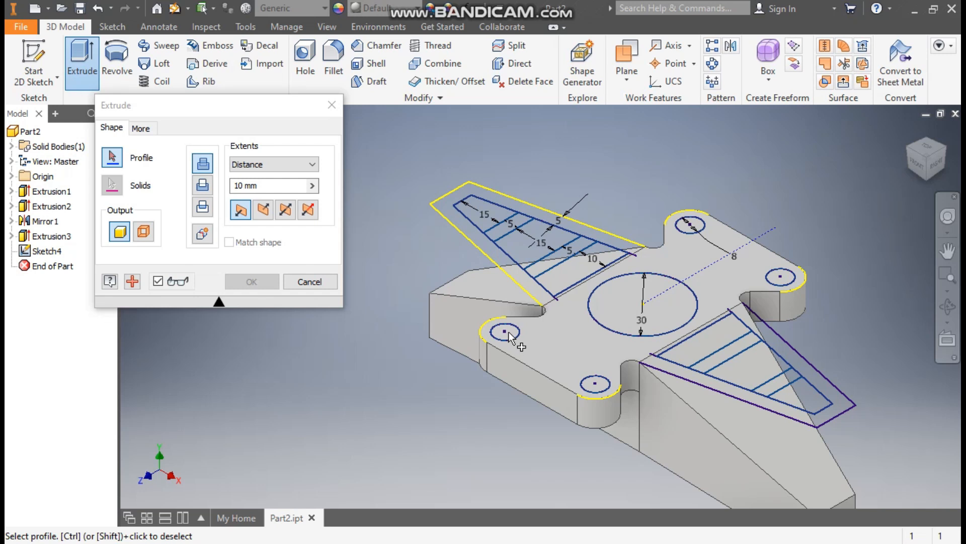
{"action": "left_click", "coordinate": [508, 333]}
{"action": "left_click", "coordinate": [597, 385]}
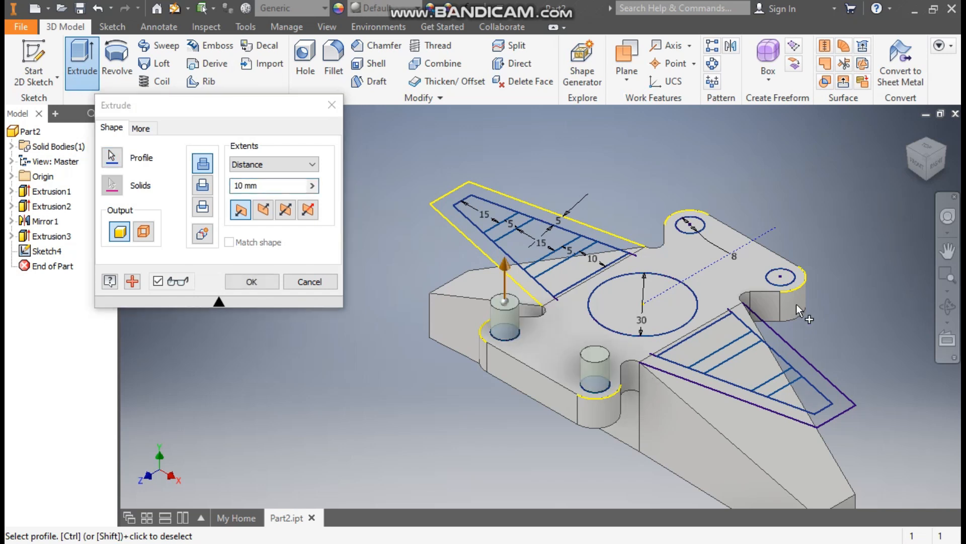
{"action": "left_click", "coordinate": [783, 278]}
{"action": "left_click", "coordinate": [692, 227]}
{"action": "left_click", "coordinate": [664, 305]}
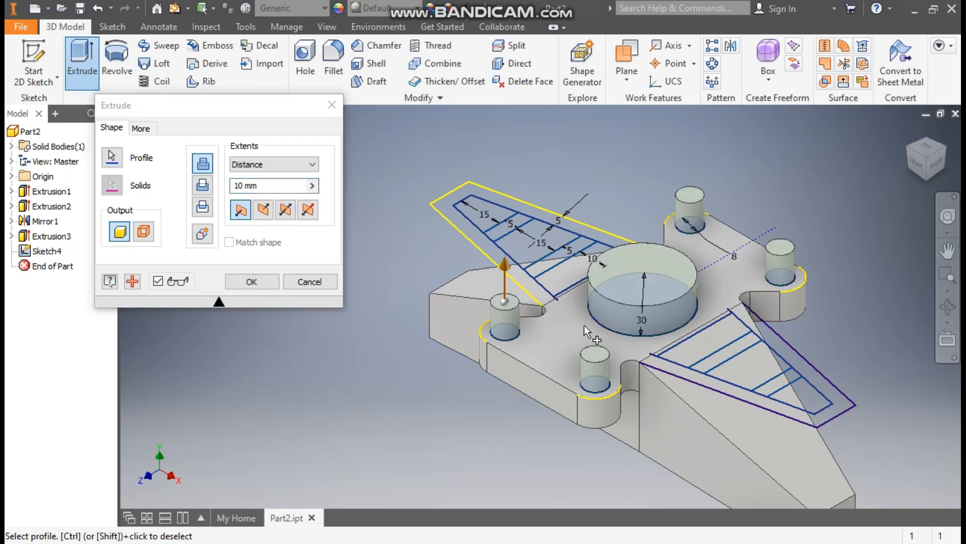
{"action": "left_click", "coordinate": [203, 186]}
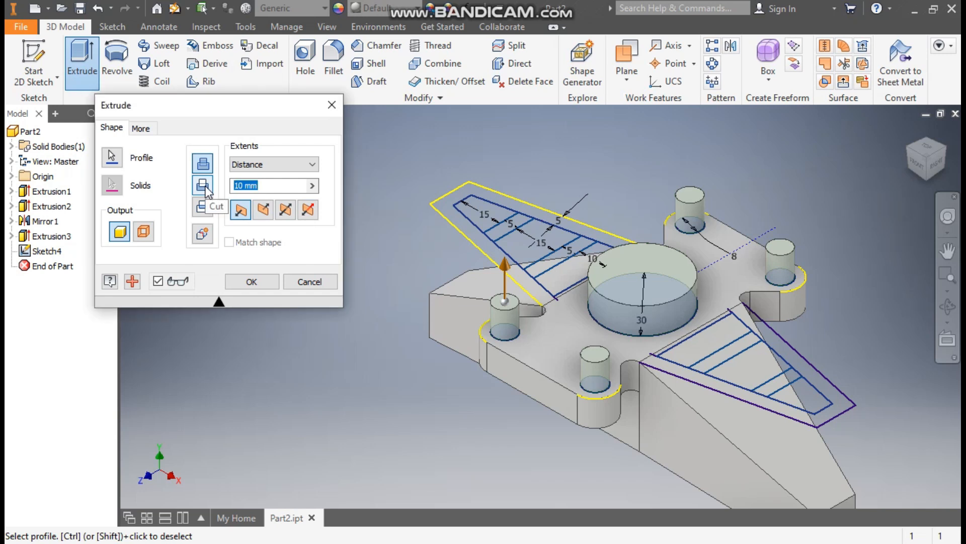
{"action": "left_click", "coordinate": [274, 164]}
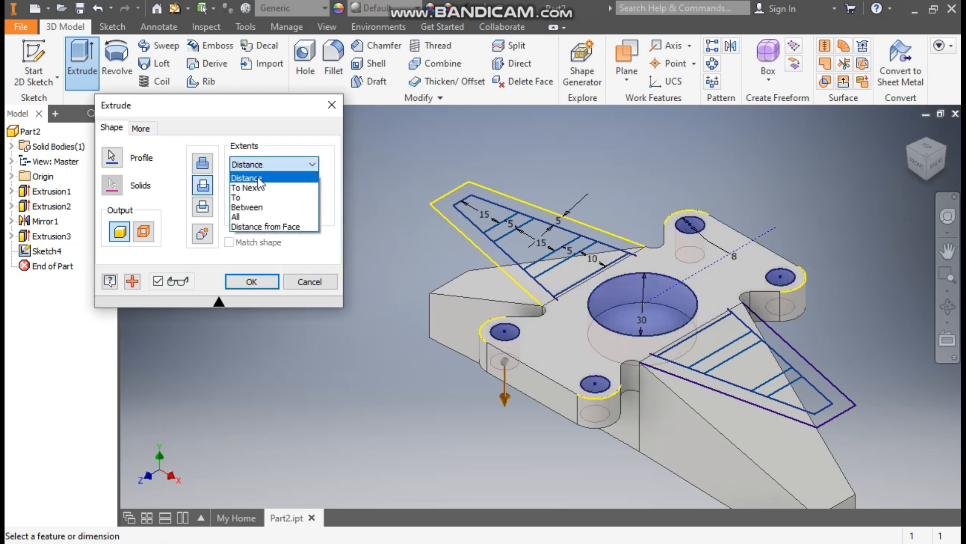
{"action": "left_click", "coordinate": [245, 217]}
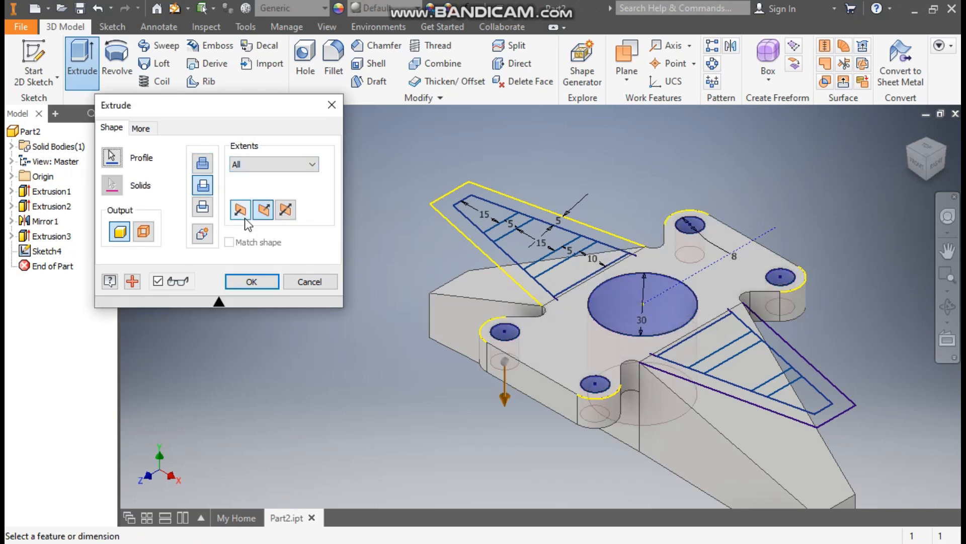
- Add the left arm's three pocket regions to the cut profiles, leaving out the 5 mm ribs between them
{"action": "left_click", "coordinate": [112, 158]}
{"action": "scroll", "coordinate": [498, 208], "scroll_direction": "up", "scroll_amount": 5}
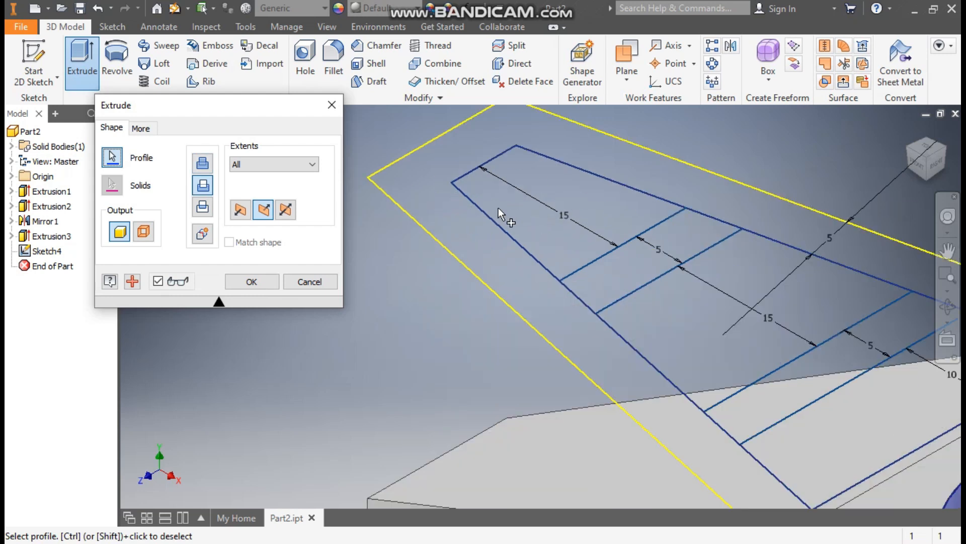
{"action": "left_click", "coordinate": [546, 206]}
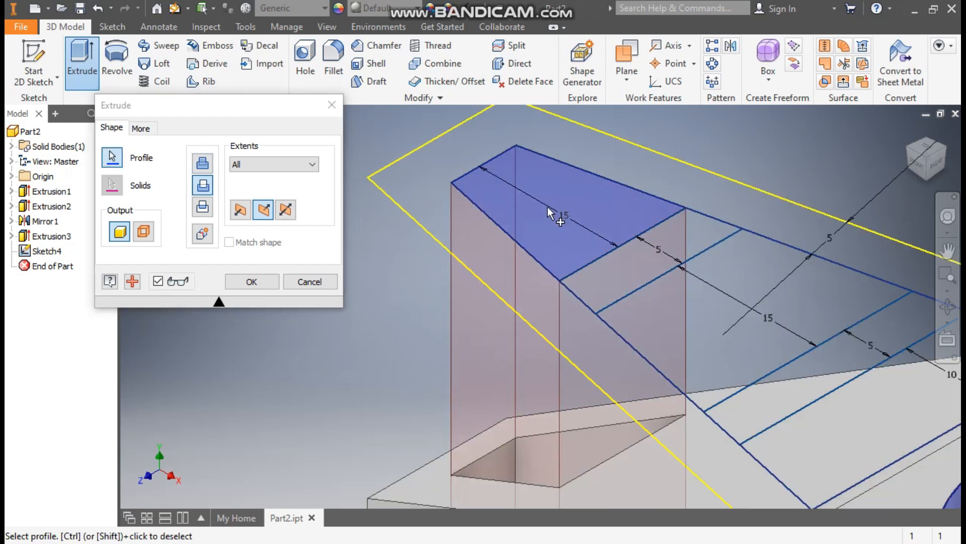
{"action": "left_click", "coordinate": [814, 304]}
{"action": "middle_click_drag", "start_coordinate": [813, 304], "coordinate": [488, 158]}
{"action": "scroll", "coordinate": [488, 159], "scroll_direction": "down", "scroll_amount": 3}
{"action": "left_click", "coordinate": [554, 203]}
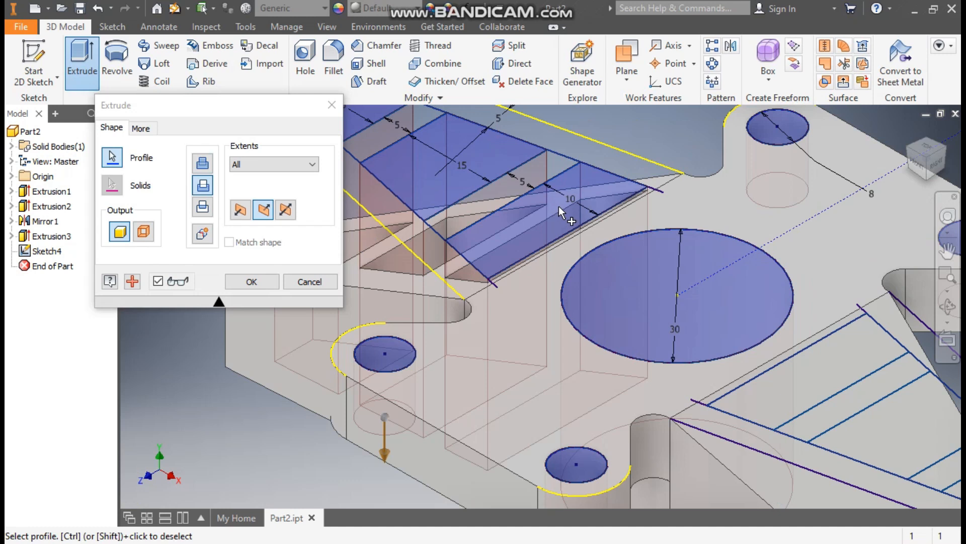
- Add the right arm's three pocket regions to the profiles and complete the through-all cut
{"action": "scroll", "coordinate": [644, 269], "scroll_direction": "down", "scroll_amount": 3}
{"action": "middle_click_drag", "start_coordinate": [644, 269], "coordinate": [518, 233]}
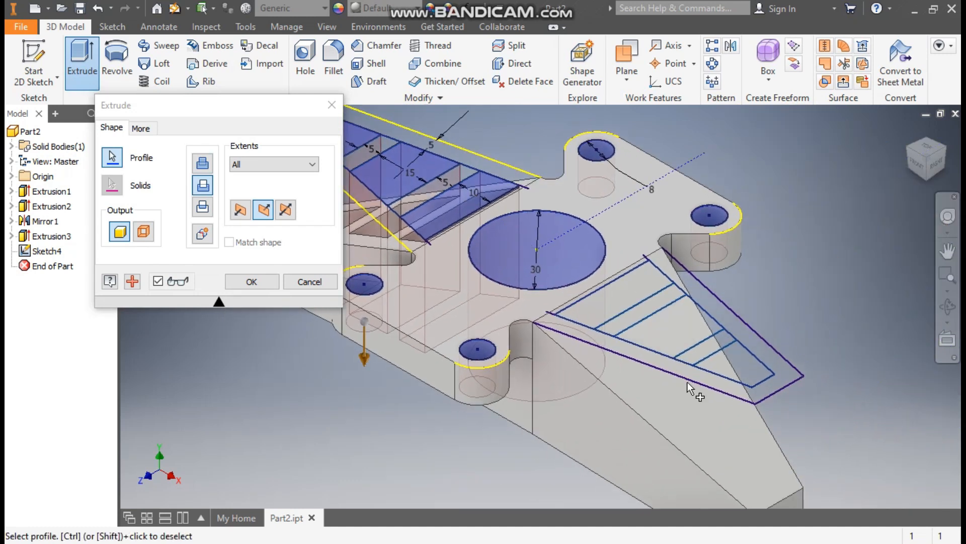
{"action": "left_click", "coordinate": [728, 364]}
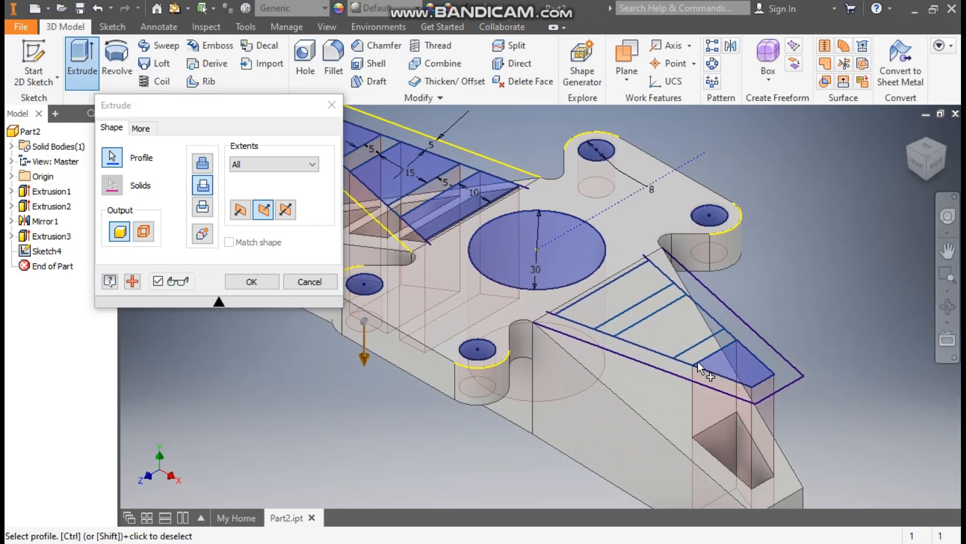
{"action": "left_click", "coordinate": [685, 318]}
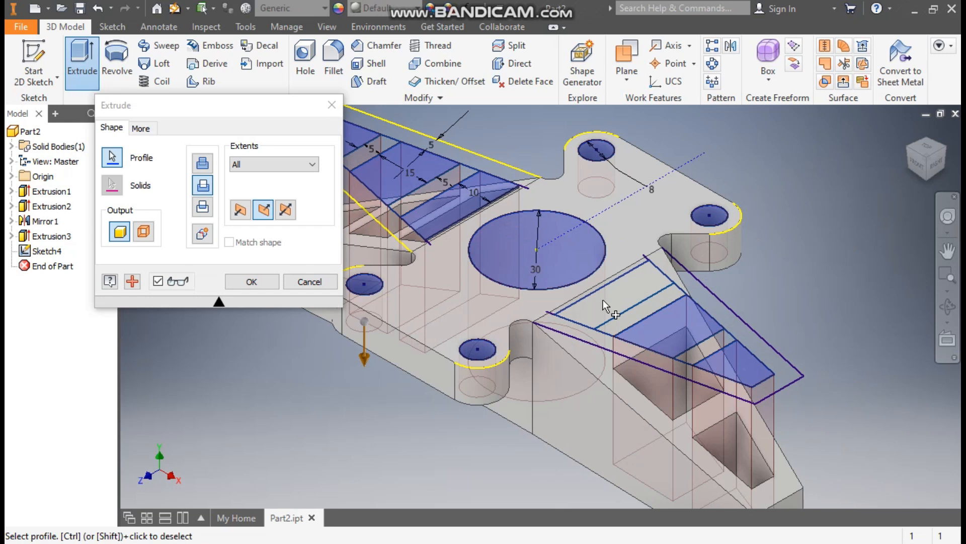
{"action": "left_click", "coordinate": [603, 300]}
{"action": "scroll", "coordinate": [708, 269], "scroll_direction": "down", "scroll_amount": 3}
{"action": "middle_click_drag", "start_coordinate": [577, 279], "coordinate": [617, 301]}
{"action": "left_click", "coordinate": [276, 280]}
- Start a sketch on the right arm's end face and draw an 8 mm diameter circle near its middle
{"action": "scroll", "coordinate": [800, 346], "scroll_direction": "up", "scroll_amount": 2}
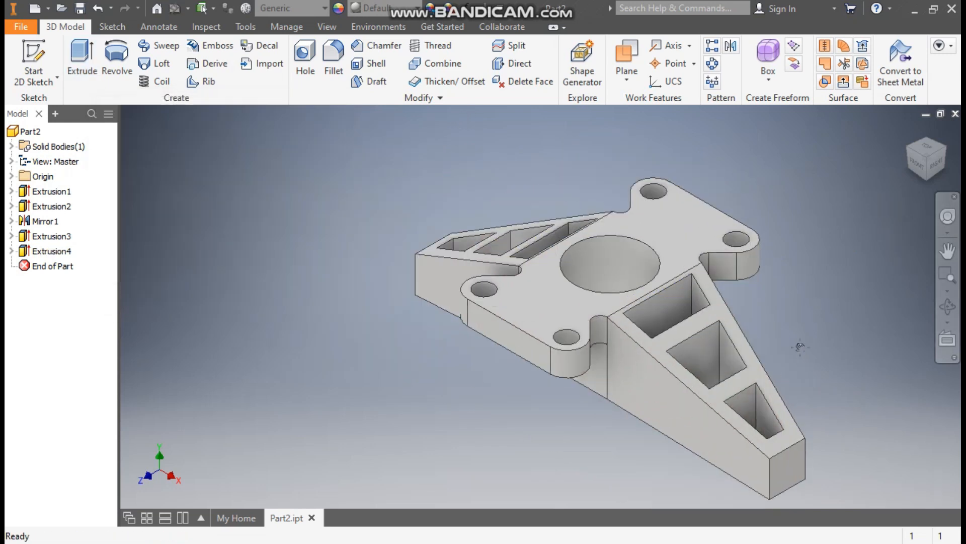
{"action": "middle_click_drag", "start_coordinate": [793, 348], "coordinate": [696, 306]}
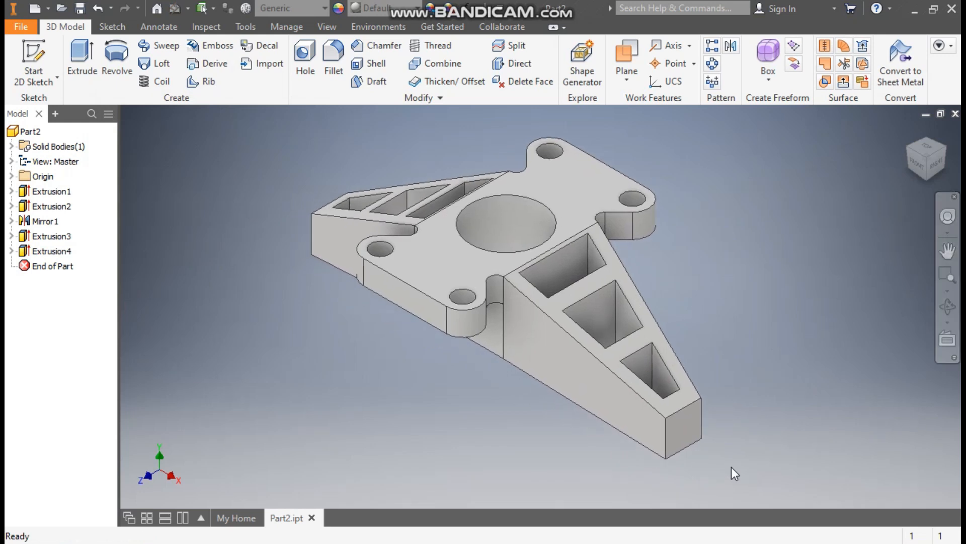
{"action": "left_click", "coordinate": [687, 429]}
{"action": "left_click", "coordinate": [785, 419]}
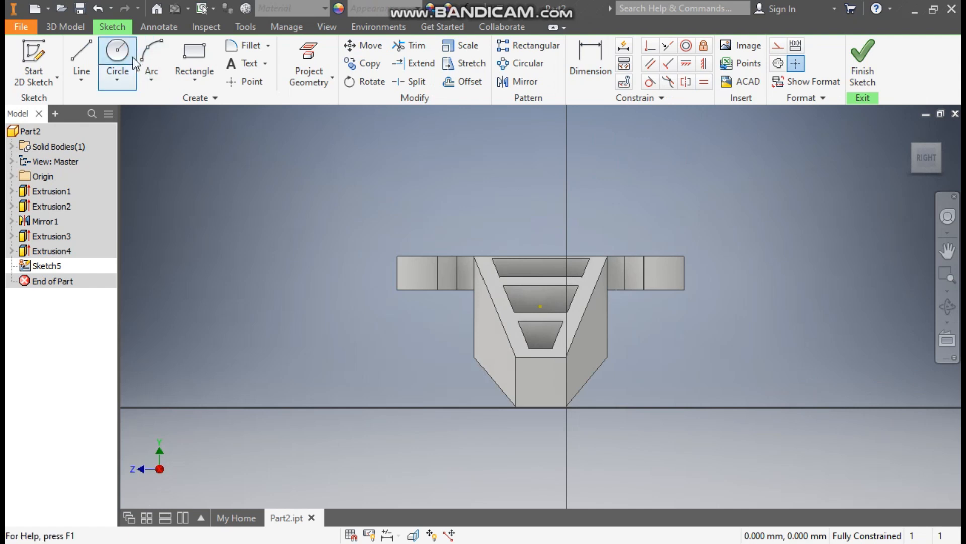
{"action": "left_click", "coordinate": [117, 58]}
{"action": "scroll", "coordinate": [548, 396], "scroll_direction": "up", "scroll_amount": 5}
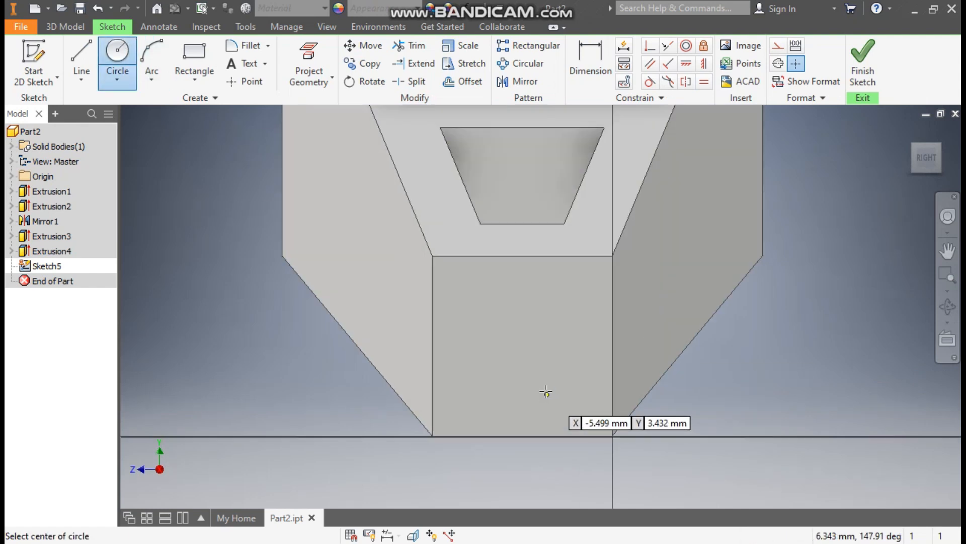
{"action": "left_click", "coordinate": [523, 337]}
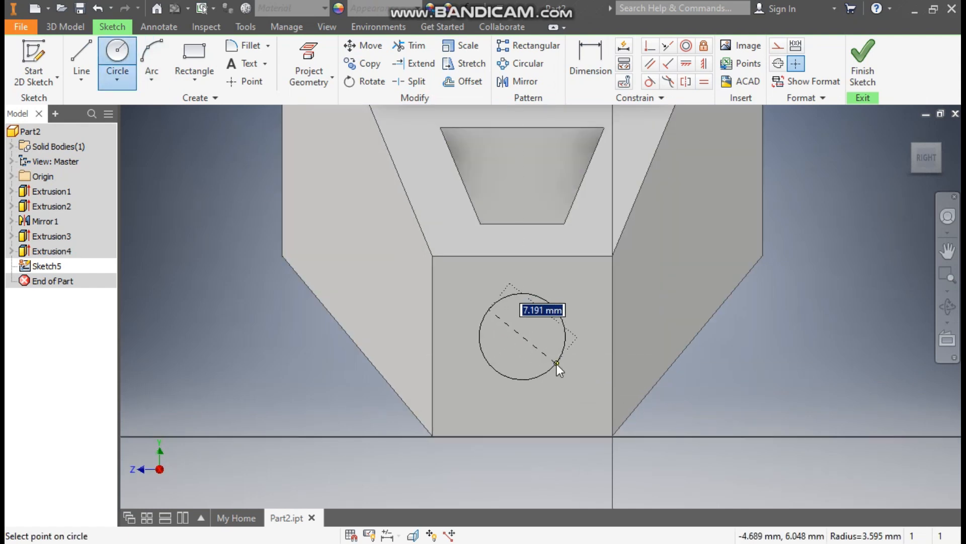
{"action": "left_click", "coordinate": [556, 364]}
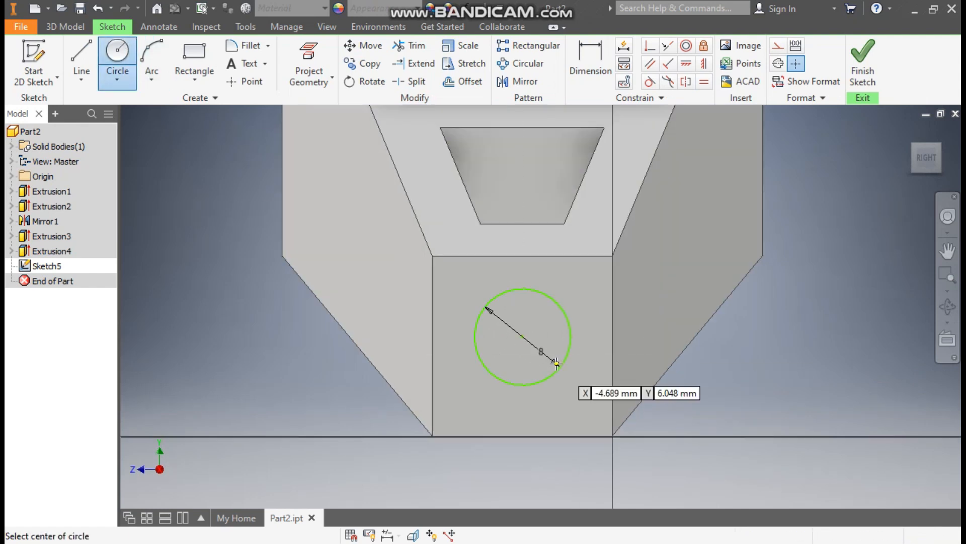
- Align the circle's center vertically and horizontally with the midpoints of the end face's lower and side edges, and finish the sketch
{"action": "left_click", "coordinate": [704, 64]}
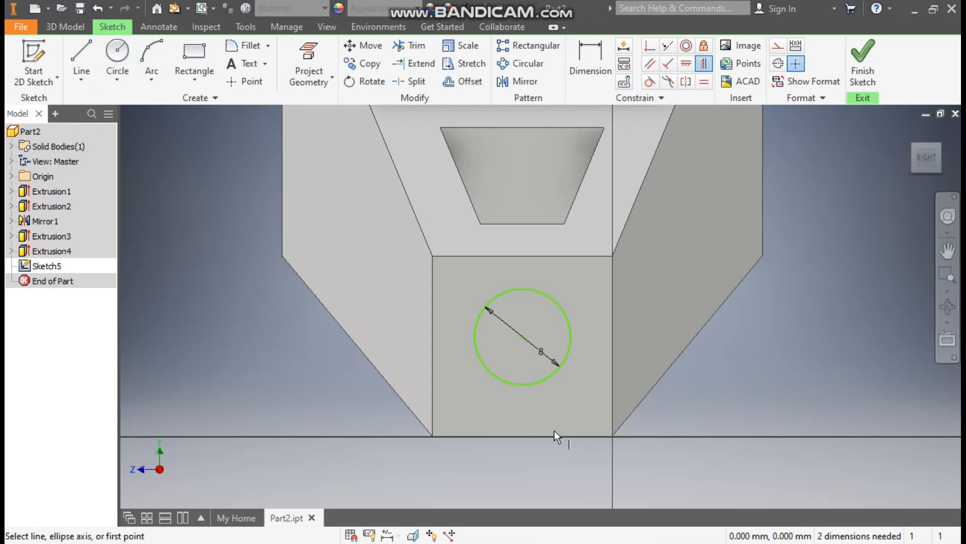
{"action": "left_click", "coordinate": [522, 436]}
{"action": "left_click", "coordinate": [523, 337]}
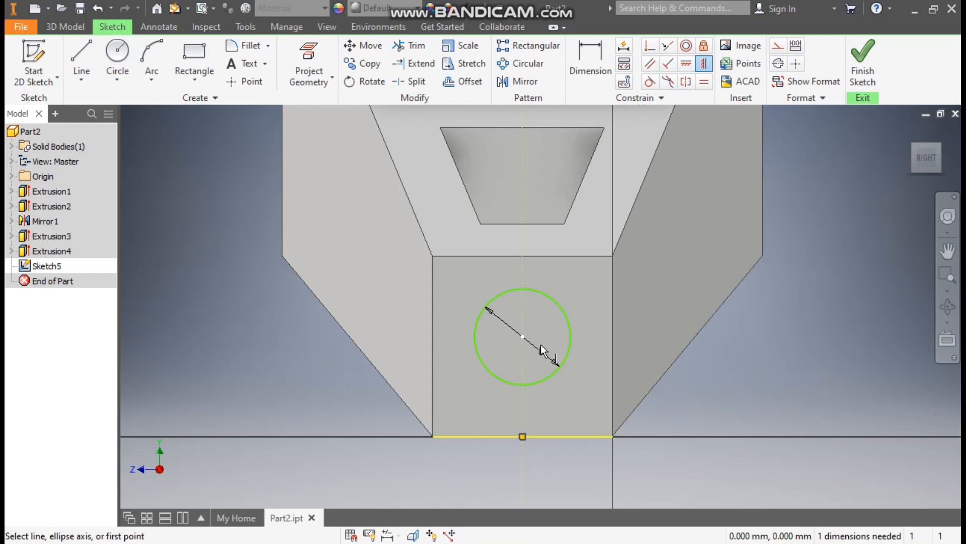
{"action": "left_click", "coordinate": [686, 64]}
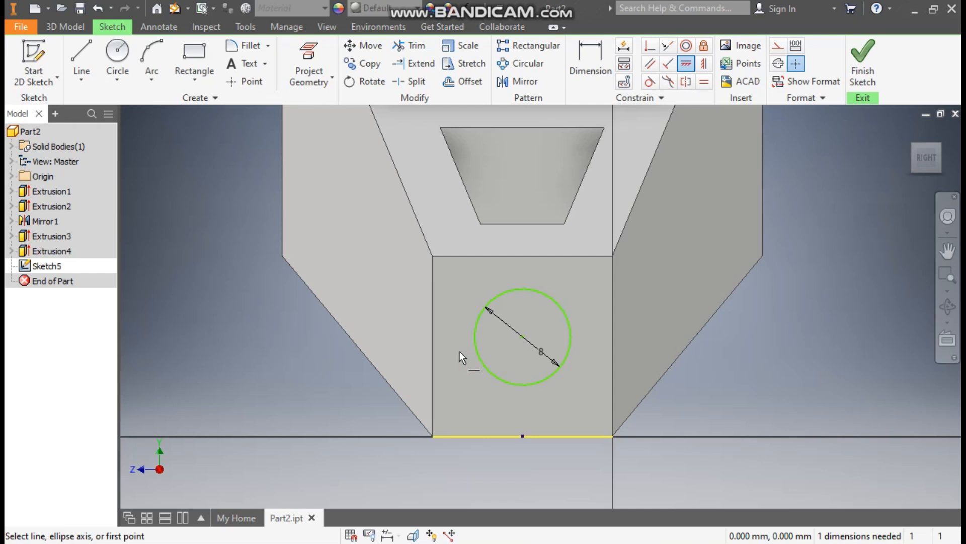
{"action": "left_click", "coordinate": [432, 347]}
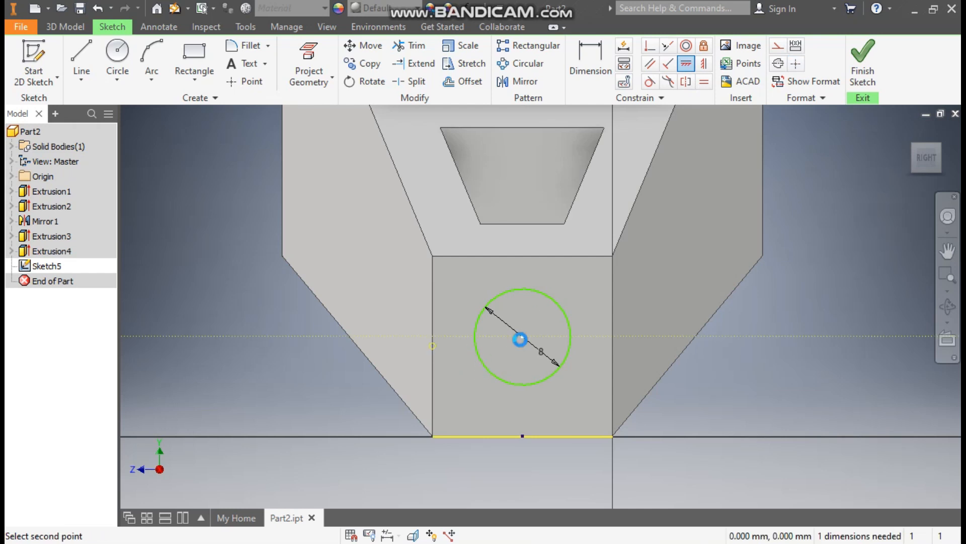
{"action": "left_click", "coordinate": [520, 339]}
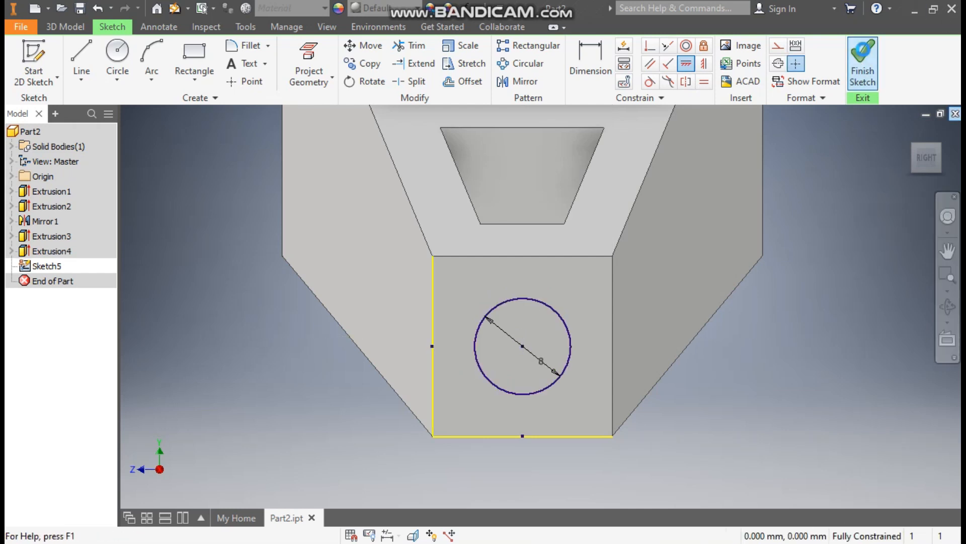
{"action": "left_click", "coordinate": [858, 56]}
- Extrude the 8 mm circle 15 mm outward from the arm's end face as a joined pin
{"action": "left_click", "coordinate": [82, 54]}
{"action": "left_click", "coordinate": [680, 432]}
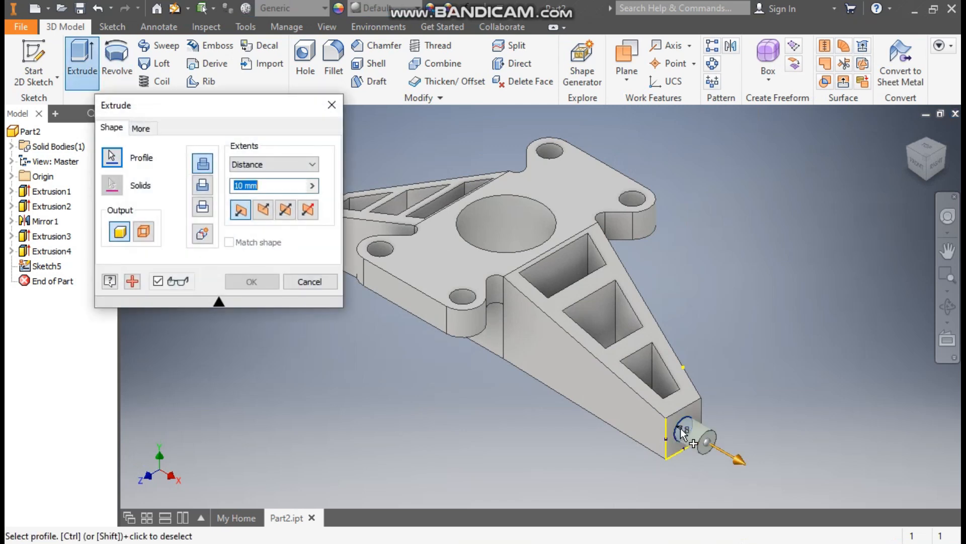
{"action": "type", "text": "15"}
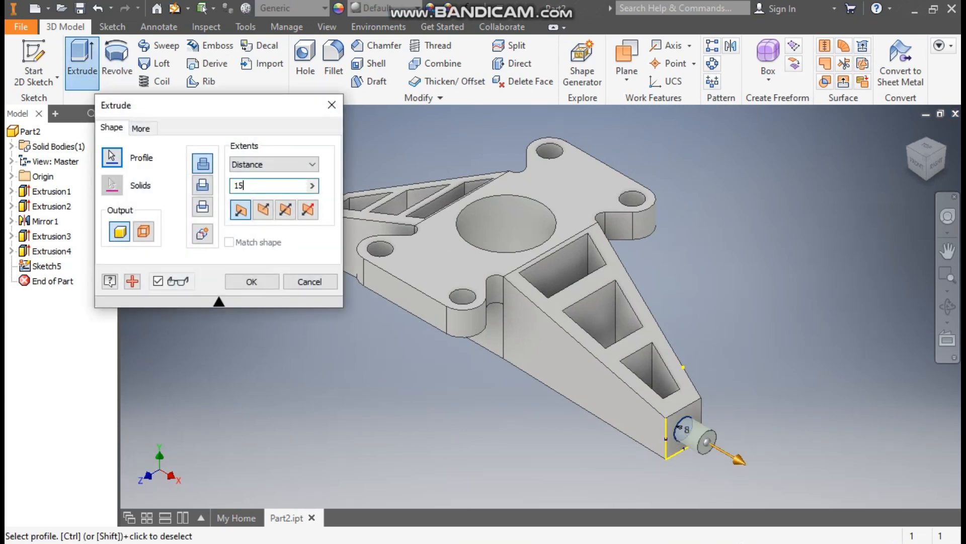
{"action": "left_click", "coordinate": [247, 282]}
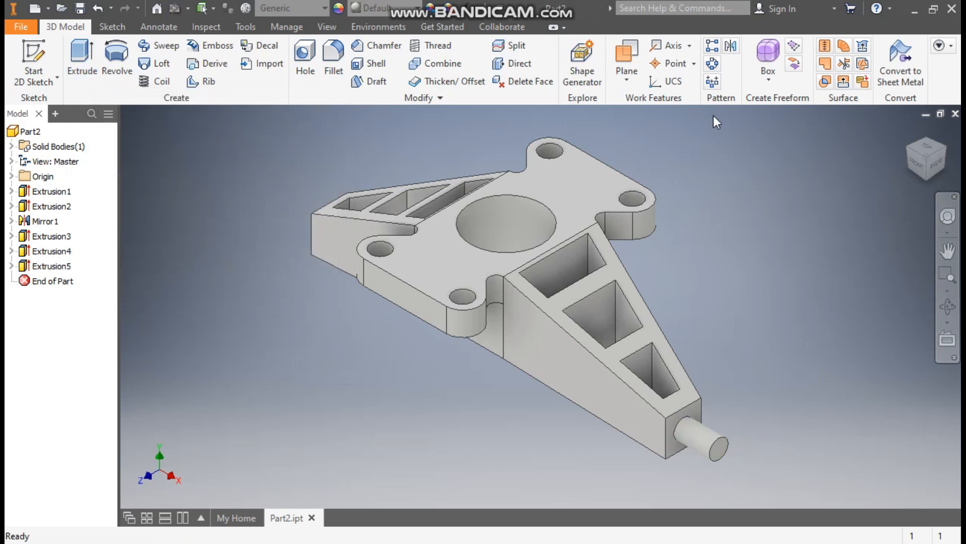
- Mirror the end pin extrusion about the YZ origin plane onto the opposite arm
{"action": "left_click", "coordinate": [731, 47]}
{"action": "left_click", "coordinate": [688, 442]}
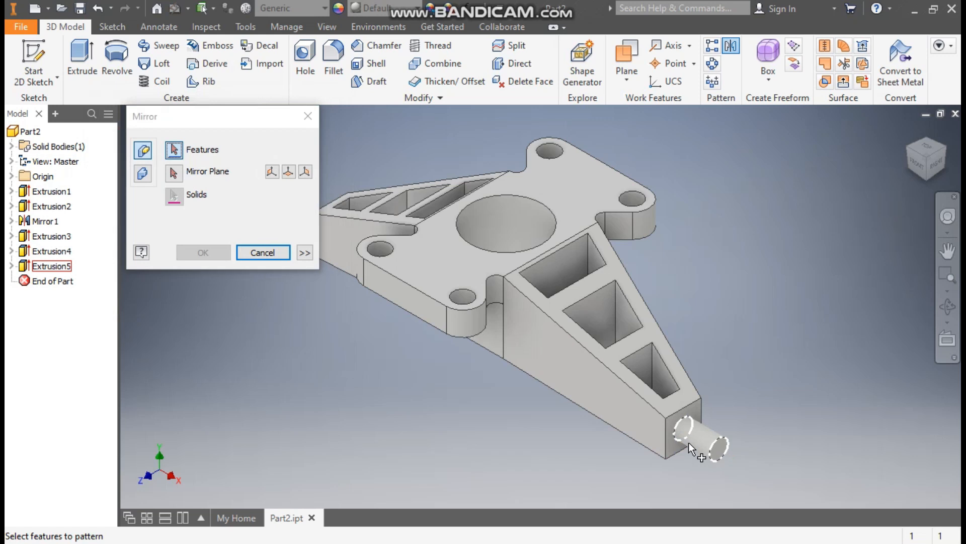
{"action": "left_click", "coordinate": [174, 173]}
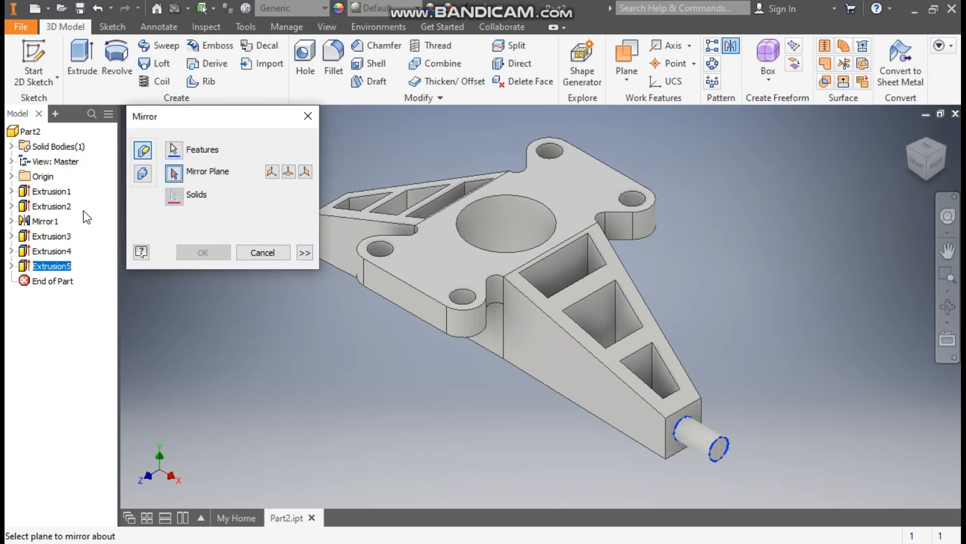
{"action": "left_click", "coordinate": [11, 177]}
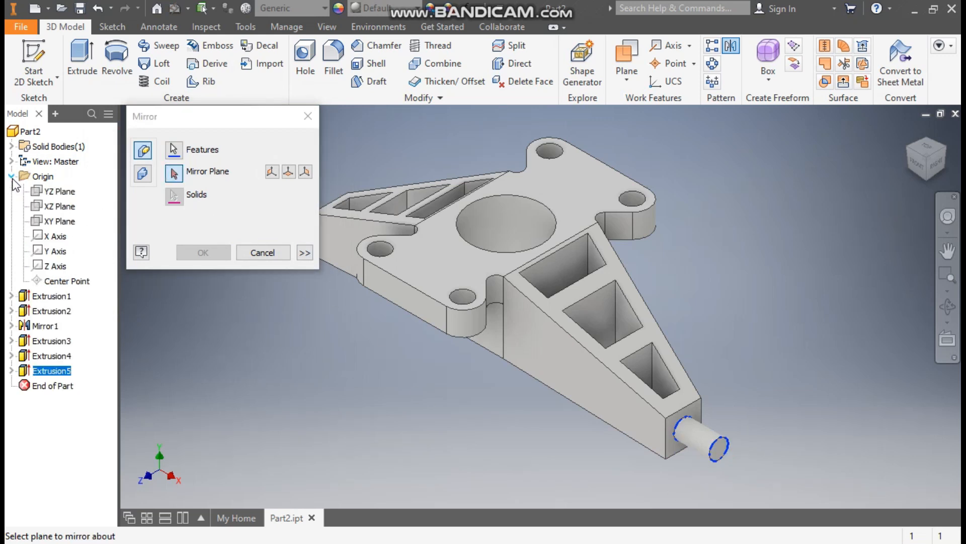
{"action": "left_click", "coordinate": [52, 193]}
{"action": "middle_click_drag", "start_coordinate": [355, 196], "coordinate": [494, 218]}
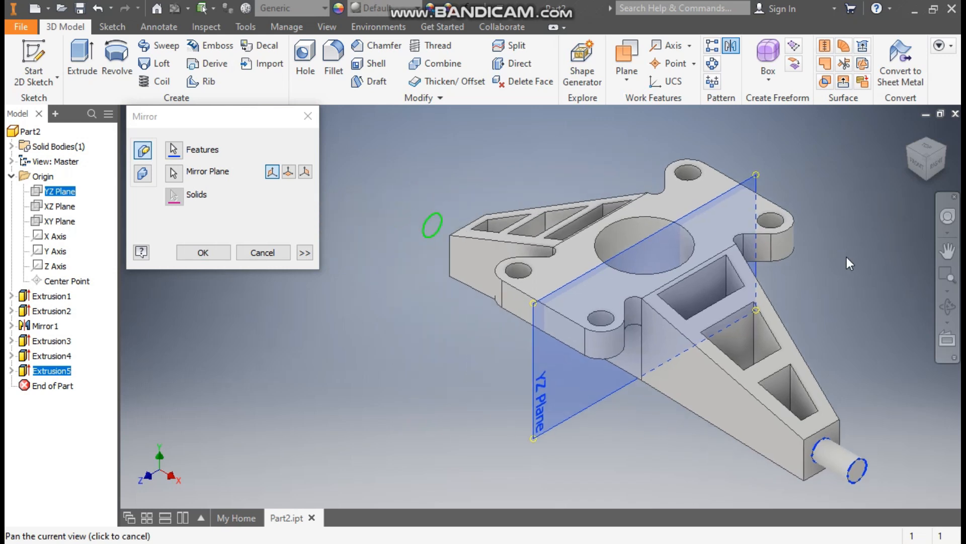
{"action": "left_click", "coordinate": [221, 254]}
{"action": "middle_click_drag", "start_coordinate": [412, 316], "coordinate": [301, 300]}
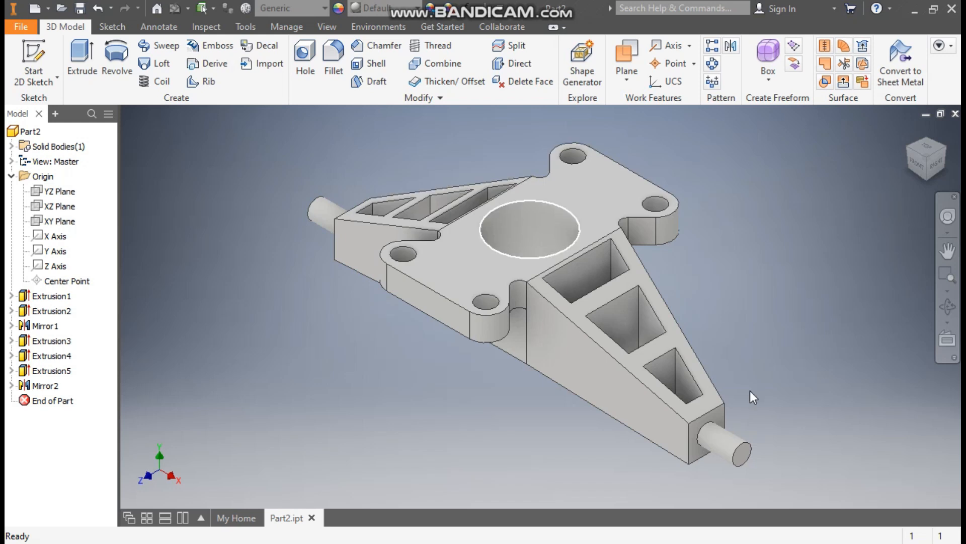
- Set up a constant 2 mm fillet with one vertical corner edge from each of the left arm's three pockets
{"action": "scroll", "coordinate": [631, 274], "scroll_direction": "up", "scroll_amount": 3}
{"action": "scroll", "coordinate": [717, 306], "scroll_direction": "down", "scroll_amount": 2}
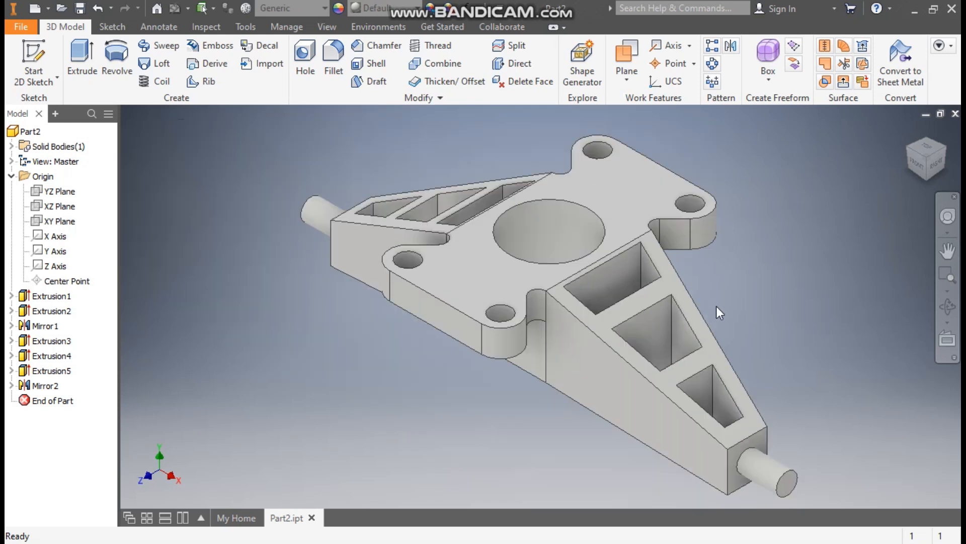
{"action": "middle_click_drag", "start_coordinate": [717, 306], "coordinate": [704, 315]}
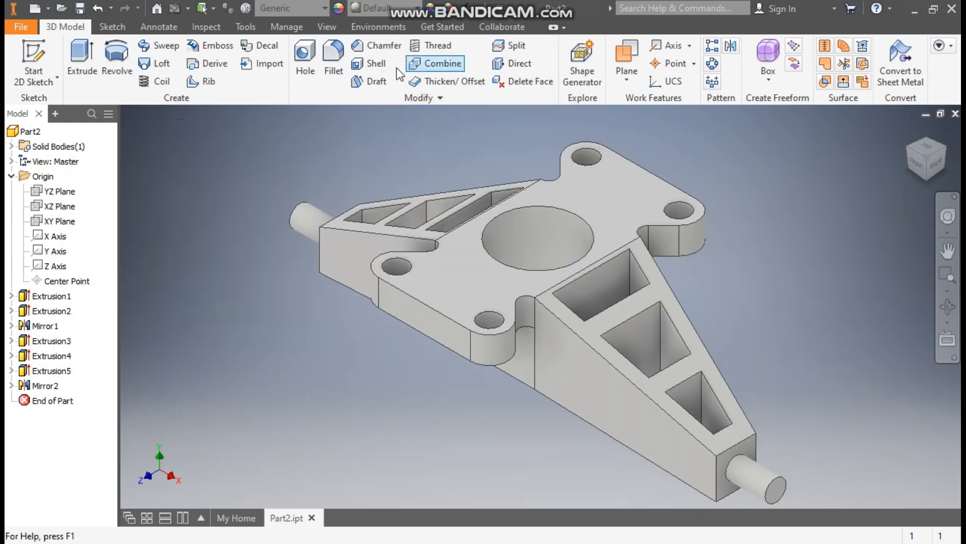
{"action": "left_click", "coordinate": [334, 56]}
{"action": "middle_click_drag", "start_coordinate": [452, 211], "coordinate": [650, 233]}
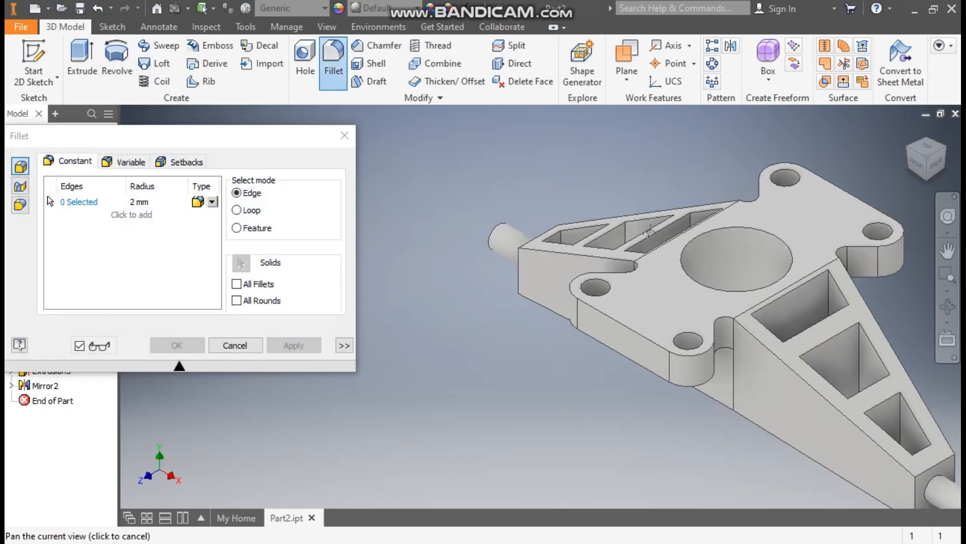
{"action": "scroll", "coordinate": [553, 234], "scroll_direction": "up", "scroll_amount": 5}
{"action": "left_click", "coordinate": [583, 236]}
{"action": "middle_click_drag", "start_coordinate": [815, 215], "coordinate": [635, 233]}
{"action": "left_click", "coordinate": [634, 232]}
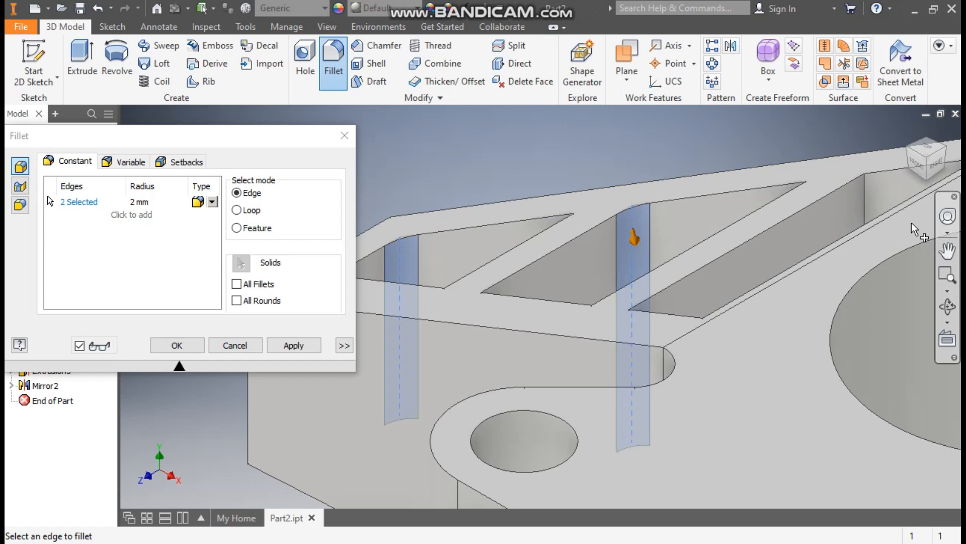
{"action": "left_click", "coordinate": [866, 197]}
{"action": "scroll", "coordinate": [648, 262], "scroll_direction": "down", "scroll_amount": 5}
{"action": "middle_click_drag", "start_coordinate": [781, 354], "coordinate": [671, 319]}
- Add a second vertical corner edge of each of the left arm's three pockets to the fillet
{"action": "left_click", "coordinate": [906, 146]}
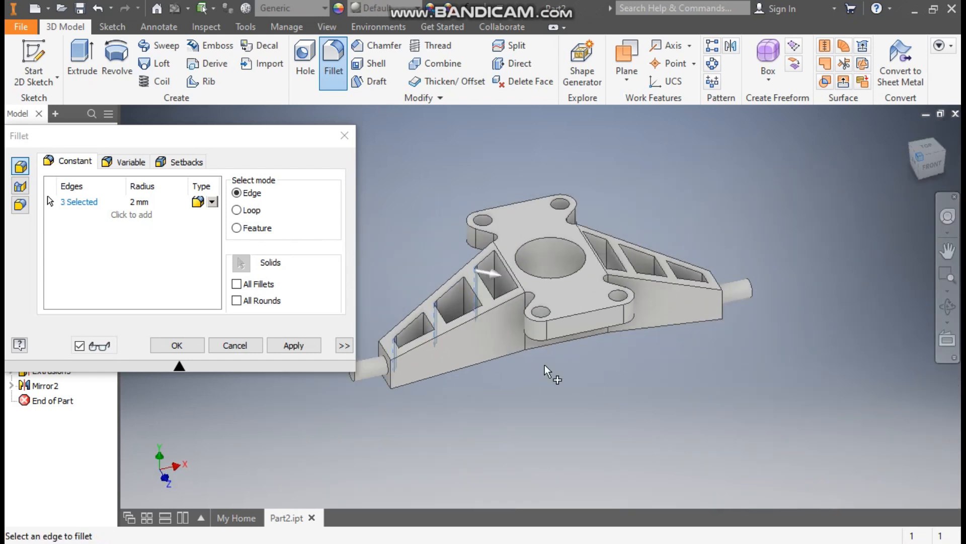
{"action": "scroll", "coordinate": [528, 239], "scroll_direction": "up", "scroll_amount": 5}
{"action": "left_click", "coordinate": [522, 237]}
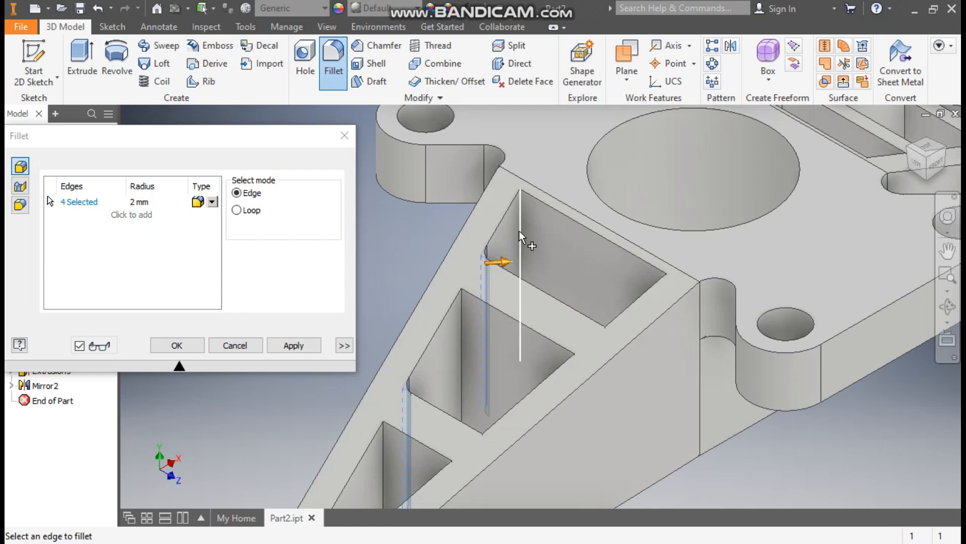
{"action": "left_click", "coordinate": [459, 367]}
{"action": "left_click", "coordinate": [385, 455]}
- Add a third vertical corner edge of each of the same three pockets to the fillet
{"action": "middle_click_drag", "start_coordinate": [518, 385], "coordinate": [610, 278]}
{"action": "left_click", "coordinate": [912, 150]}
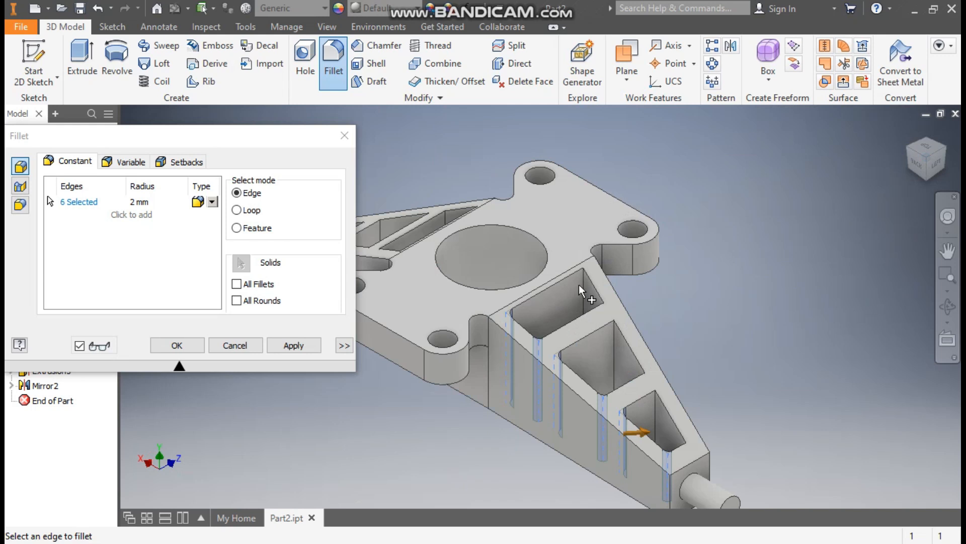
{"action": "left_click", "coordinate": [613, 355]}
{"action": "left_click", "coordinate": [654, 420]}
- Add the last vertical corner edge of each of the three pockets and complete the 2 mm fillet
{"action": "left_click", "coordinate": [910, 150]}
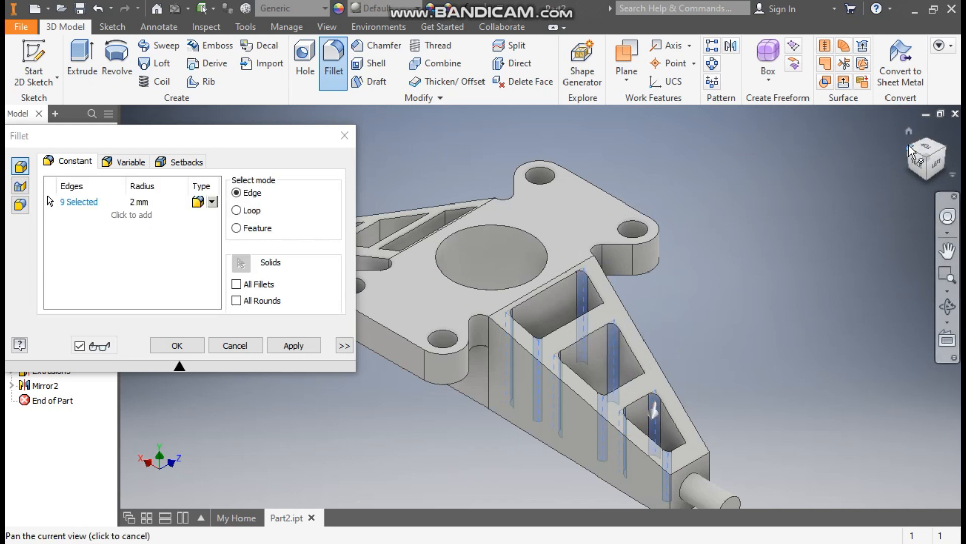
{"action": "scroll", "coordinate": [579, 250], "scroll_direction": "down", "scroll_amount": 5}
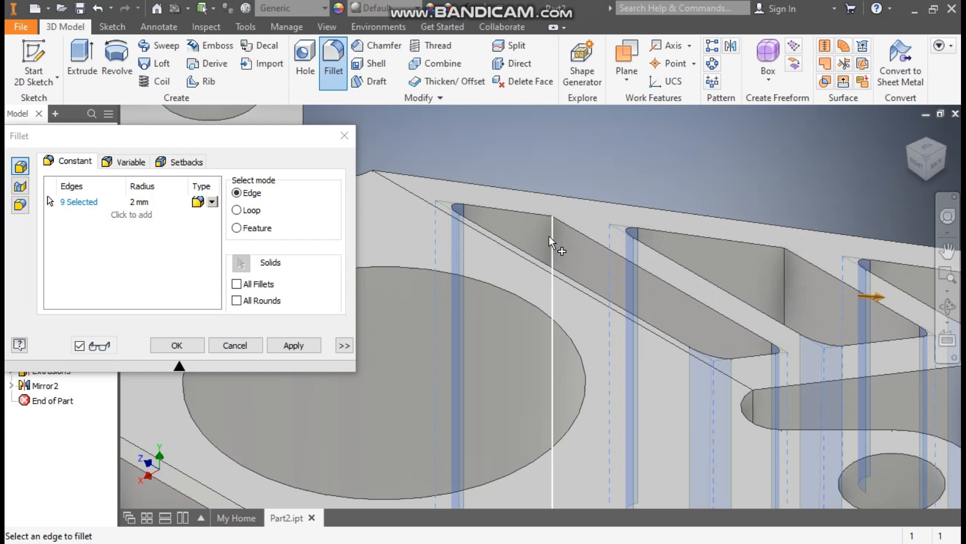
{"action": "left_click", "coordinate": [551, 246]}
{"action": "left_click", "coordinate": [787, 265]}
{"action": "middle_click_drag", "start_coordinate": [820, 303], "coordinate": [565, 293]}
{"action": "scroll", "coordinate": [686, 304], "scroll_direction": "up", "scroll_amount": 2}
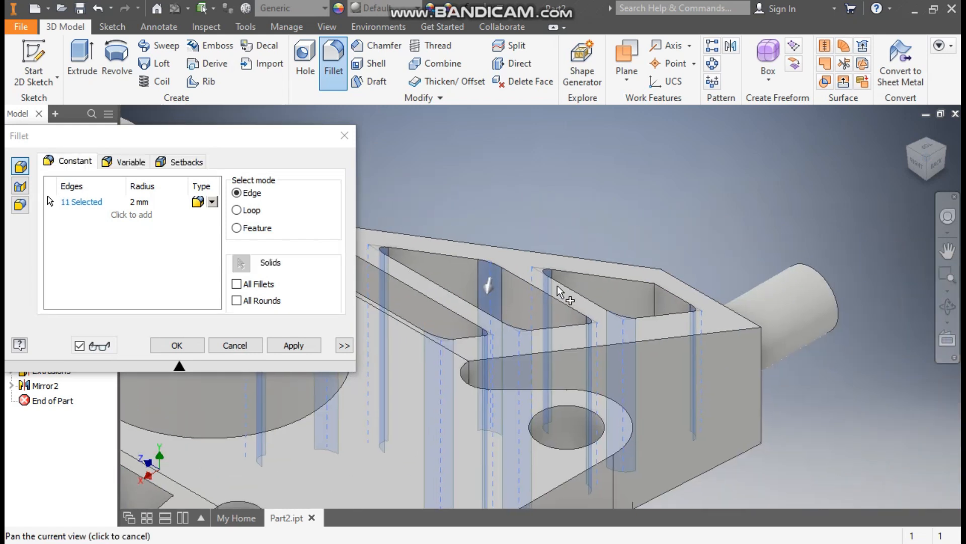
{"action": "left_click", "coordinate": [657, 298]}
{"action": "scroll", "coordinate": [752, 230], "scroll_direction": "up", "scroll_amount": 3}
{"action": "middle_click_drag", "start_coordinate": [755, 226], "coordinate": [766, 229]}
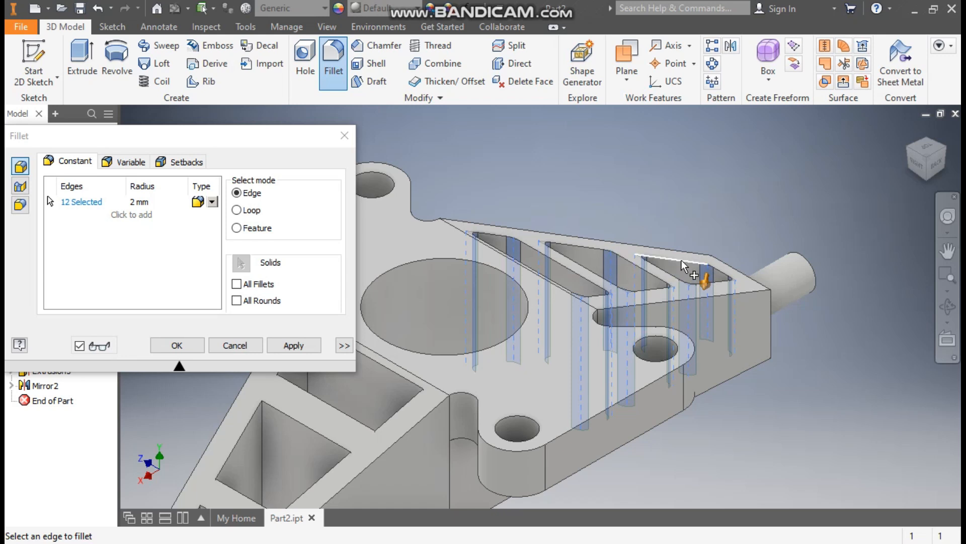
{"action": "left_click", "coordinate": [176, 345]}
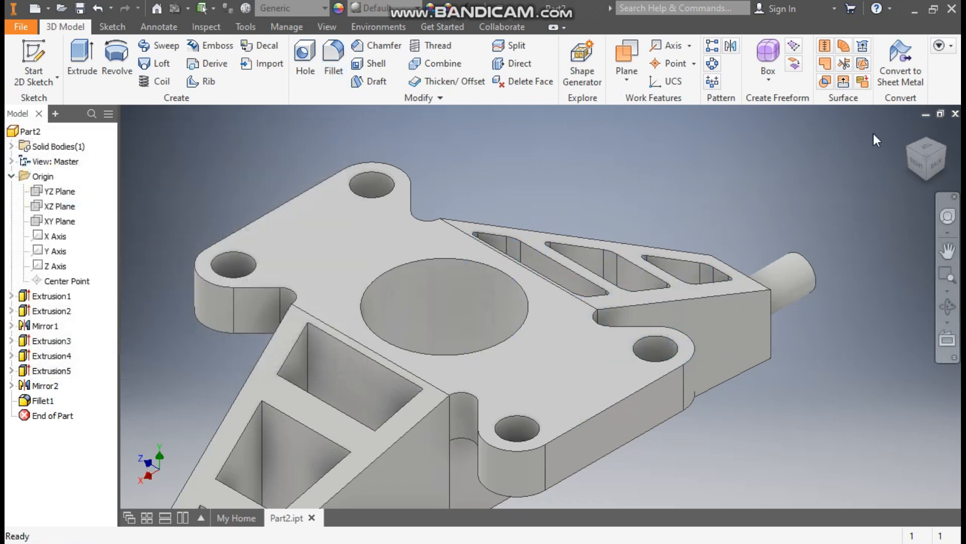
- Mirror the left arm's pocket fillet feature about the YZ plane onto the opposite arm's pockets
{"action": "left_click", "coordinate": [906, 132]}
{"action": "scroll", "coordinate": [470, 231], "scroll_direction": "down", "scroll_amount": 5}
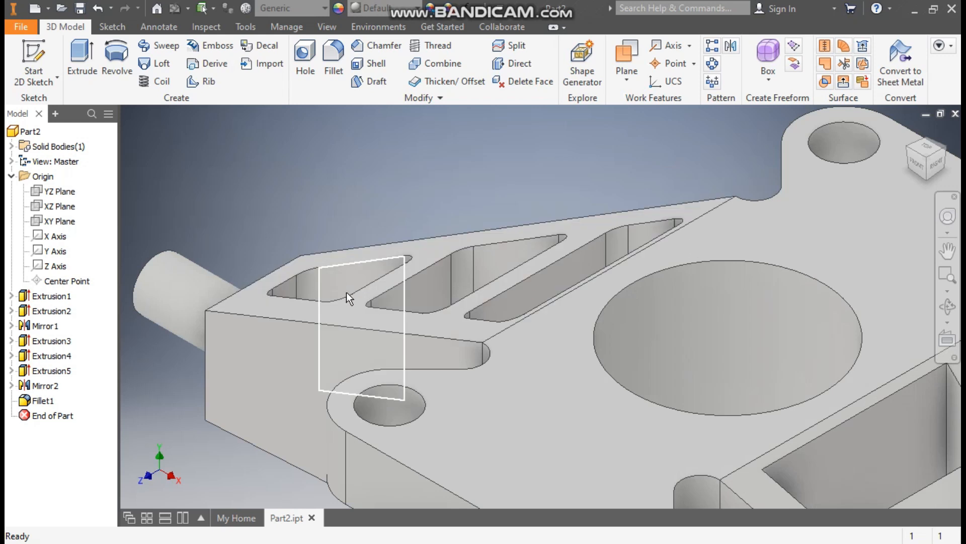
{"action": "scroll", "coordinate": [347, 292], "scroll_direction": "up", "scroll_amount": 5}
{"action": "middle_click_drag", "start_coordinate": [605, 363], "coordinate": [643, 307]}
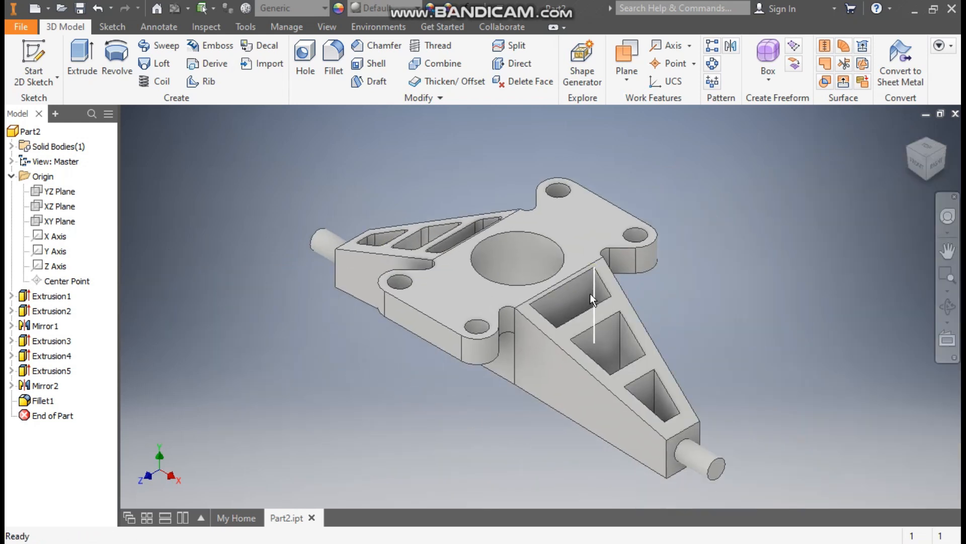
{"action": "left_click", "coordinate": [732, 45]}
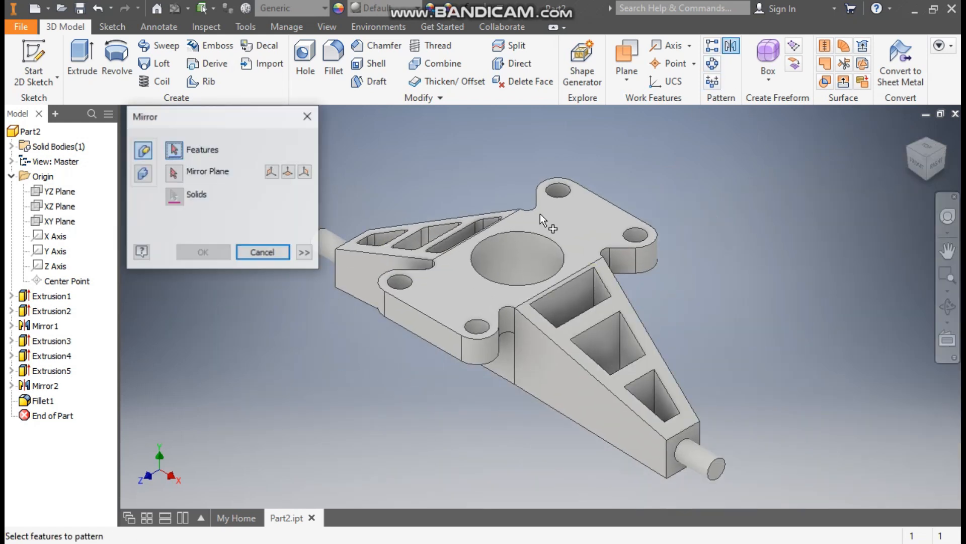
{"action": "left_click", "coordinate": [40, 401]}
{"action": "left_click", "coordinate": [174, 173]}
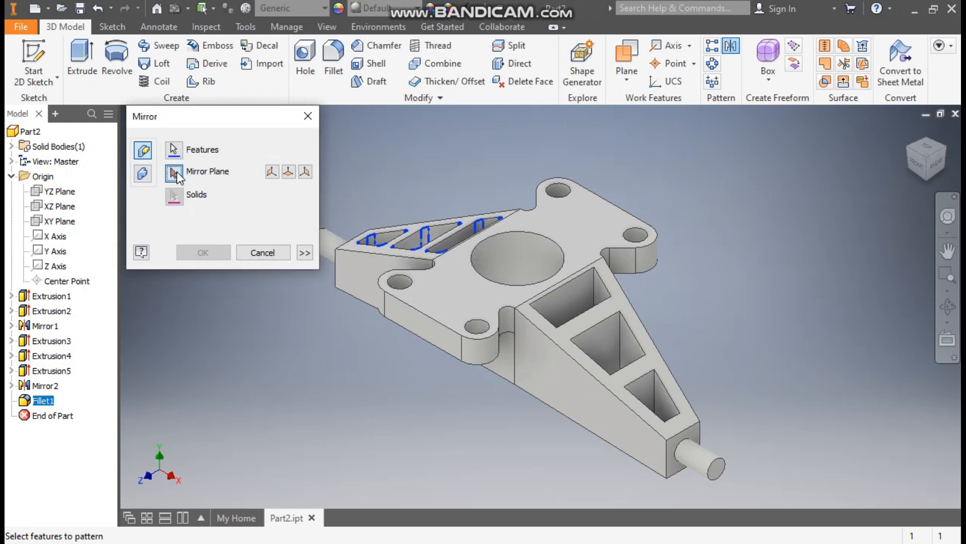
{"action": "left_click", "coordinate": [72, 192]}
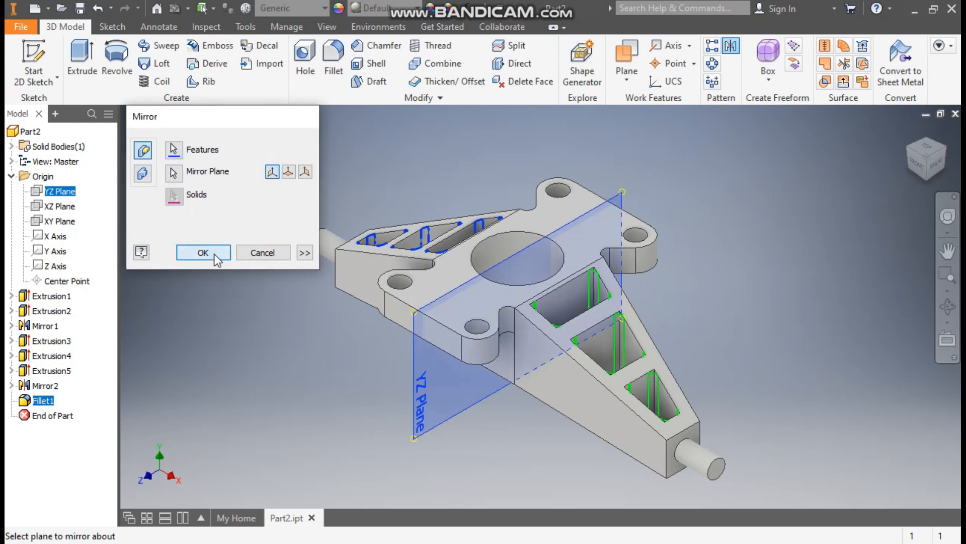
{"action": "left_click", "coordinate": [214, 254]}
- Start a sketch on the front face of the central block below the top plate
{"action": "scroll", "coordinate": [586, 304], "scroll_direction": "down", "scroll_amount": 3}
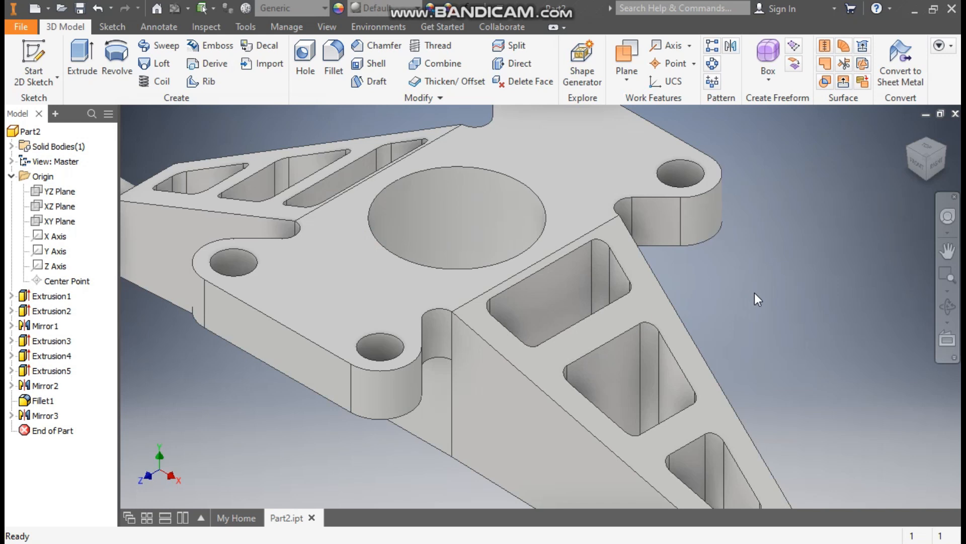
{"action": "scroll", "coordinate": [754, 292], "scroll_direction": "up", "scroll_amount": 5}
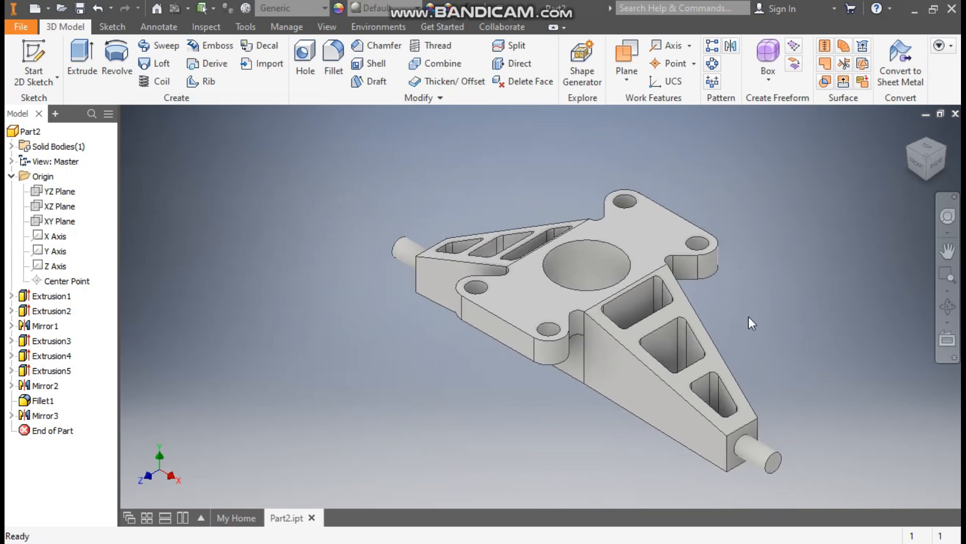
{"action": "left_click", "coordinate": [912, 166]}
{"action": "left_click", "coordinate": [533, 295]}
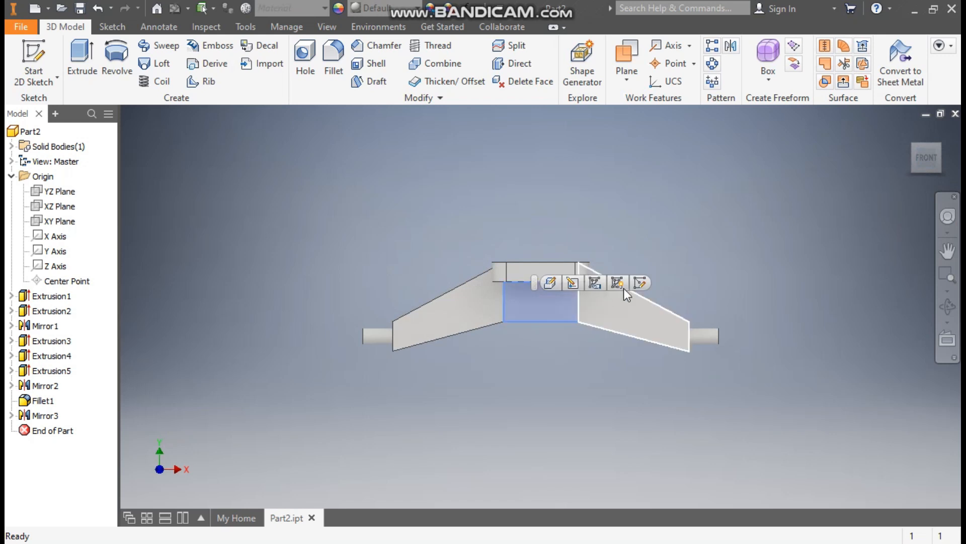
{"action": "left_click", "coordinate": [644, 280]}
{"action": "scroll", "coordinate": [523, 306], "scroll_direction": "down", "scroll_amount": 5}
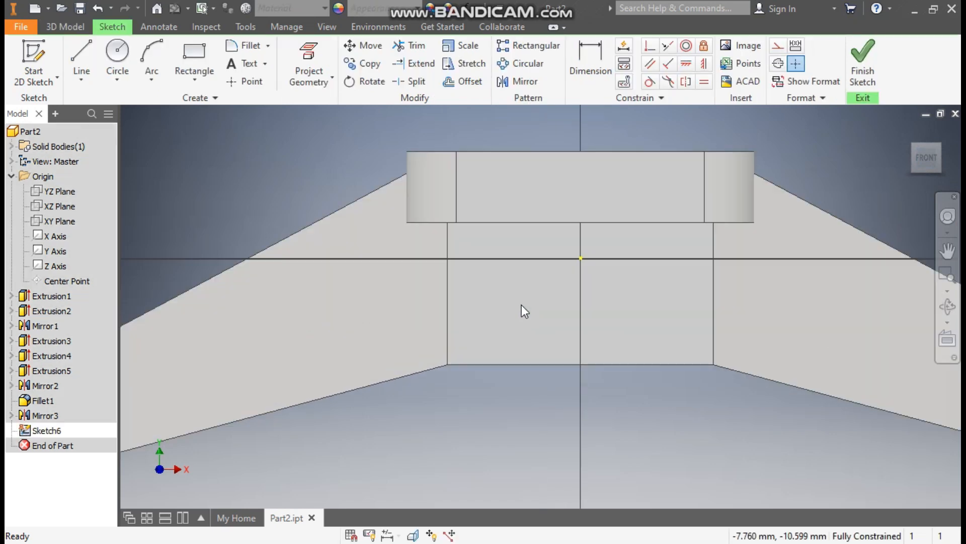
- Sketch two 5 mm diameter circles on the central block's front face, one on each side of the vertical axis
{"action": "left_click", "coordinate": [117, 53]}
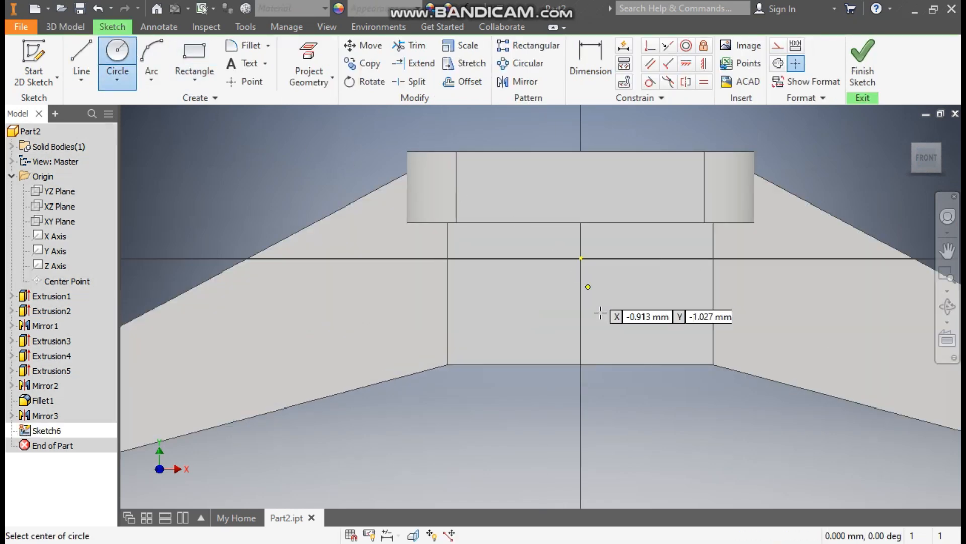
{"action": "left_click", "coordinate": [503, 316]}
{"action": "type", "text": "5"}
{"action": "key", "text": "Return"}
{"action": "left_click", "coordinate": [646, 306]}
{"action": "type", "text": "5"}
{"action": "key", "text": "Tab"}
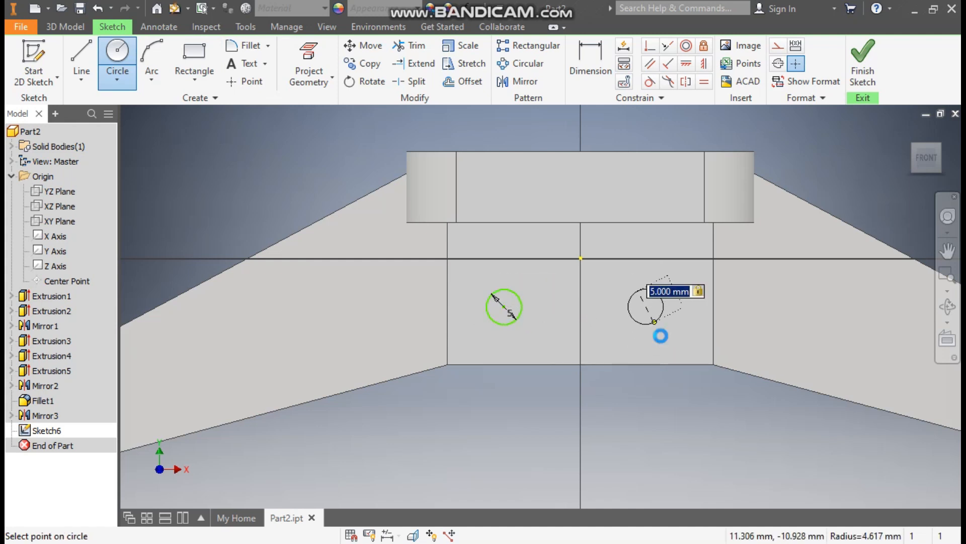
{"action": "left_click", "coordinate": [660, 336]}
- Dimension the right circle's centre 8.75 mm from the block face's right vertical edge
{"action": "left_click", "coordinate": [604, 62]}
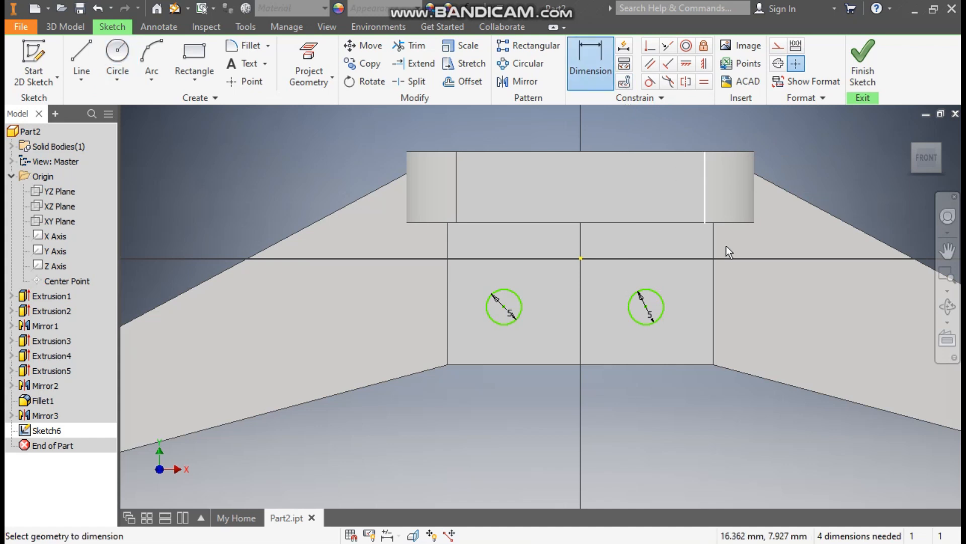
{"action": "left_click", "coordinate": [646, 309]}
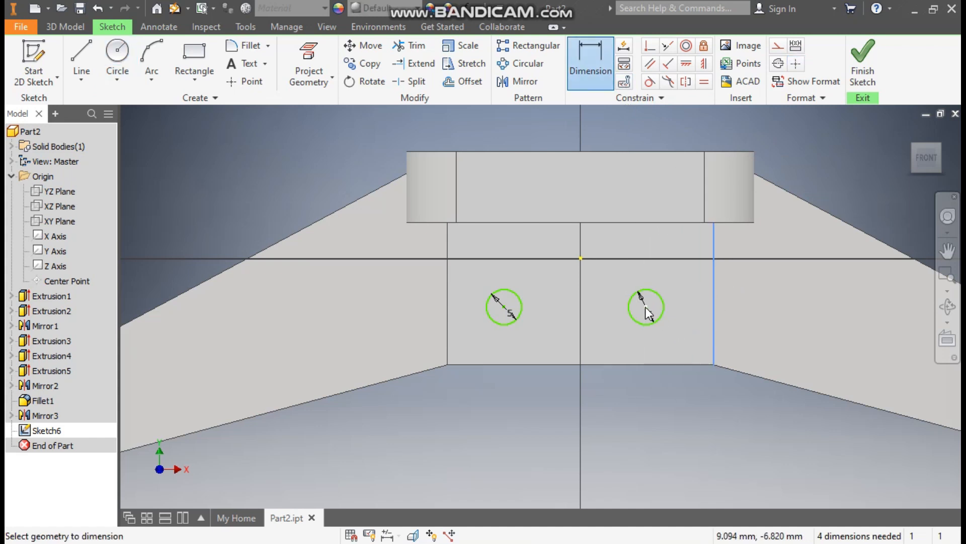
{"action": "left_click", "coordinate": [690, 389]}
{"action": "type", "text": "8."}
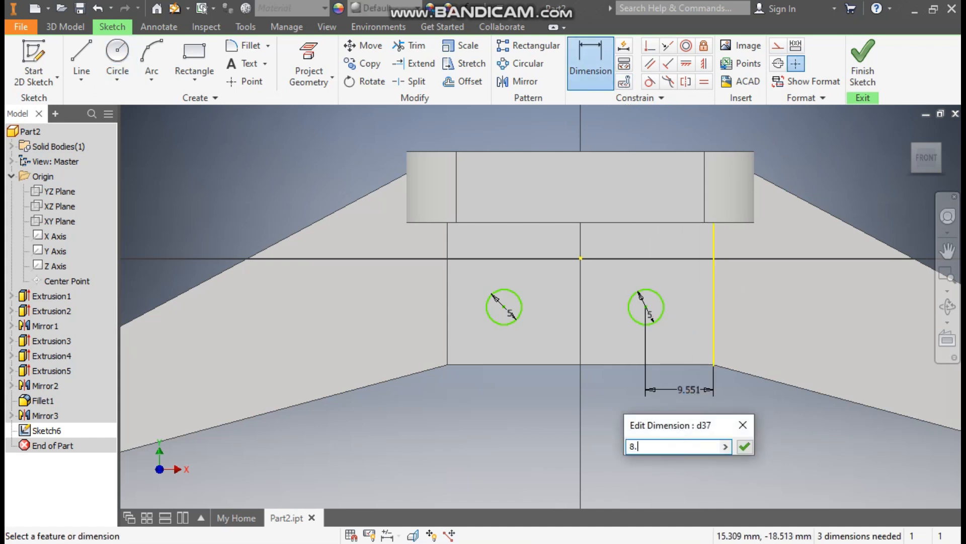
{"action": "type", "text": "75"}
{"action": "key", "text": "Return"}
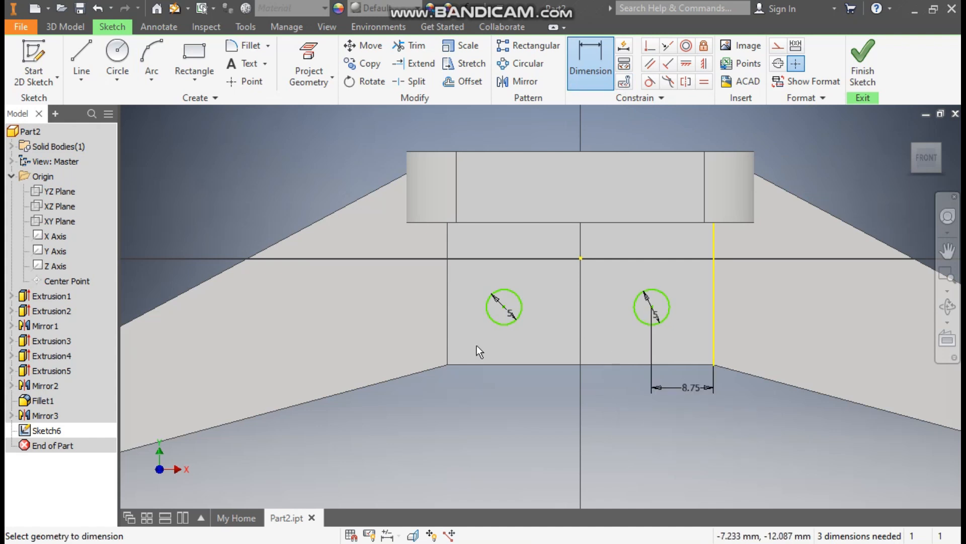
- Dimension the left circle's centre 8.75 mm from the block face's left vertical edge
{"action": "left_click", "coordinate": [448, 326]}
{"action": "left_click", "coordinate": [504, 307]}
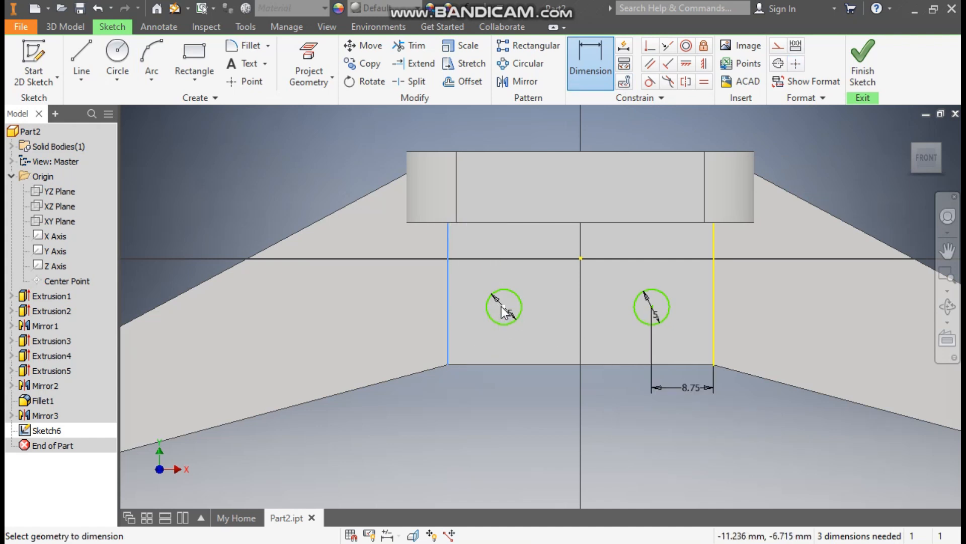
{"action": "left_click", "coordinate": [492, 427]}
{"action": "type", "text": "8.75"}
{"action": "key", "text": "Return"}
- Dimension both circle centres 5 mm above the block face's bottom edge
{"action": "left_click", "coordinate": [544, 364]}
{"action": "left_click", "coordinate": [510, 307]}
{"action": "left_click", "coordinate": [546, 334]}
{"action": "type", "text": "5"}
{"action": "key", "text": "Return"}
{"action": "left_click", "coordinate": [653, 306]}
{"action": "left_click", "coordinate": [633, 364]}
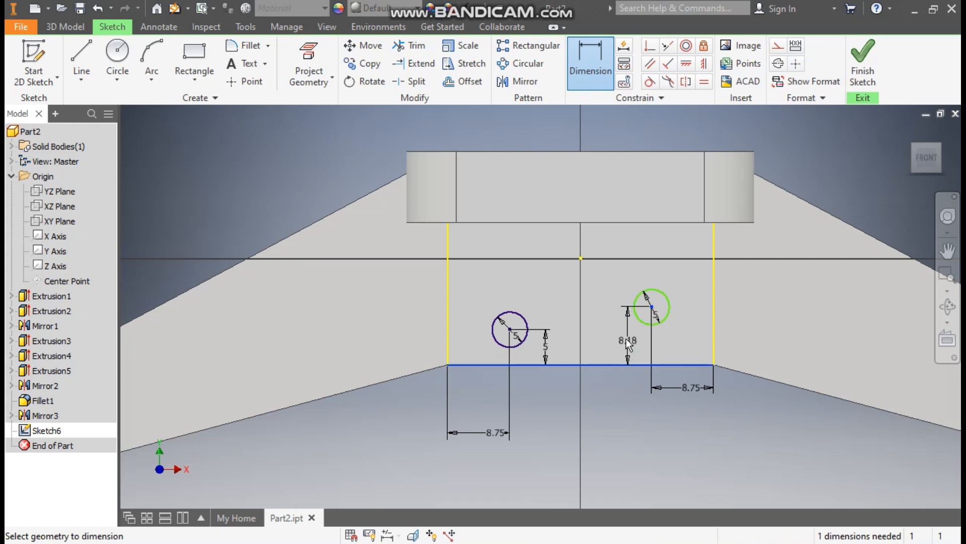
{"action": "left_click", "coordinate": [626, 338]}
{"action": "type", "text": "5"}
{"action": "key", "text": "Return"}
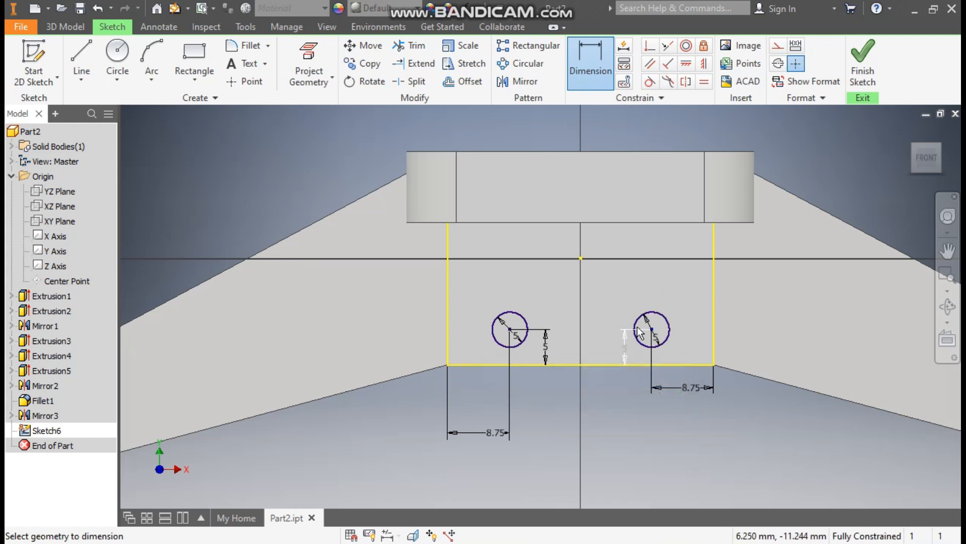
- Finish the sketch and extrude both circles as a cut into the body with the extent set to All
{"action": "left_click", "coordinate": [863, 61]}
{"action": "key", "text": "e"}
{"action": "scroll", "coordinate": [565, 300], "scroll_direction": "up", "scroll_amount": 5}
{"action": "left_click_drag", "start_coordinate": [582, 301], "coordinate": [371, 364]}
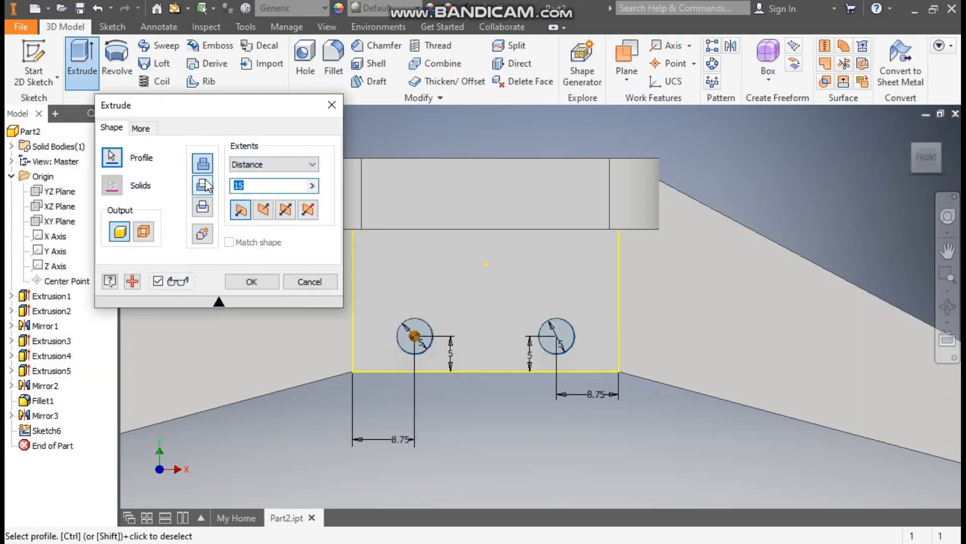
{"action": "left_click", "coordinate": [206, 181]}
{"action": "left_click", "coordinate": [261, 166]}
{"action": "left_click", "coordinate": [244, 217]}
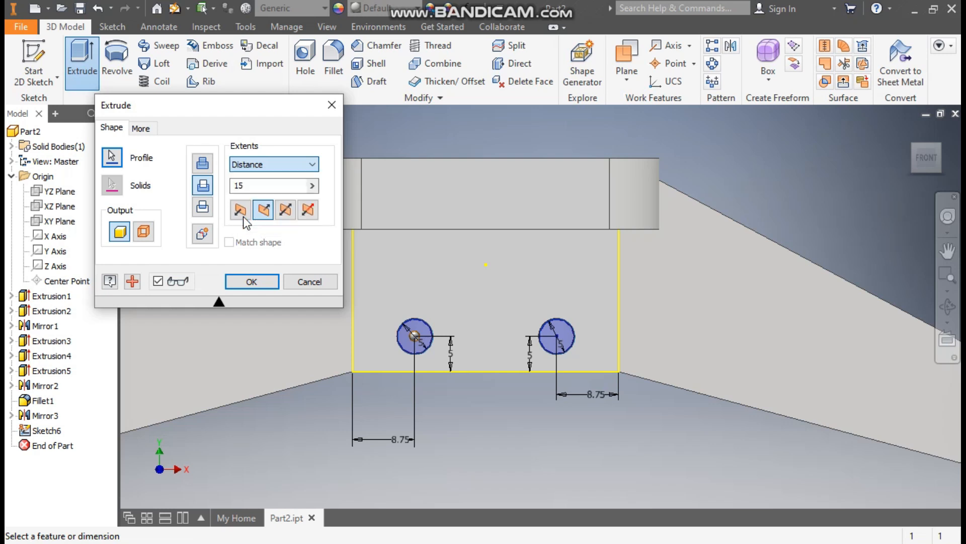
{"action": "left_click", "coordinate": [907, 133]}
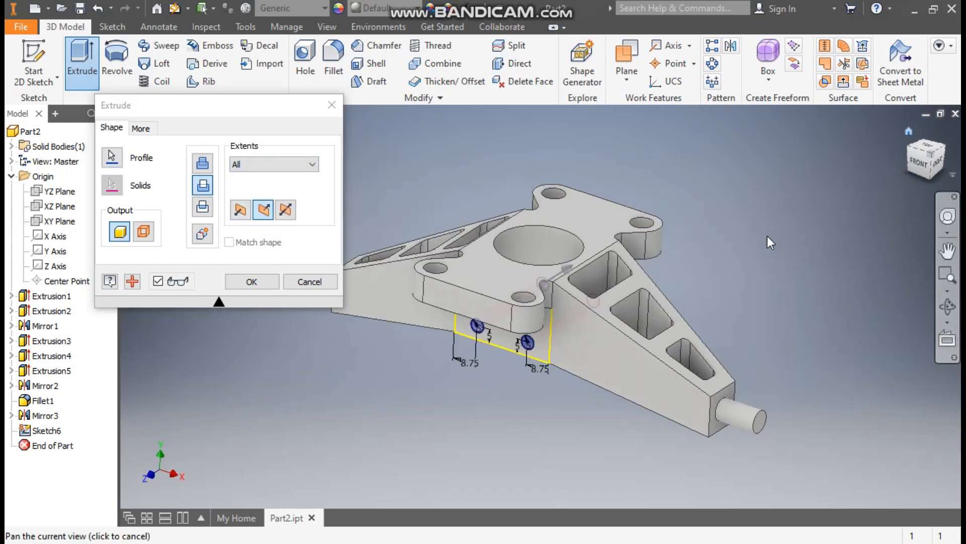
{"action": "scroll", "coordinate": [551, 319], "scroll_direction": "down", "scroll_amount": 3}
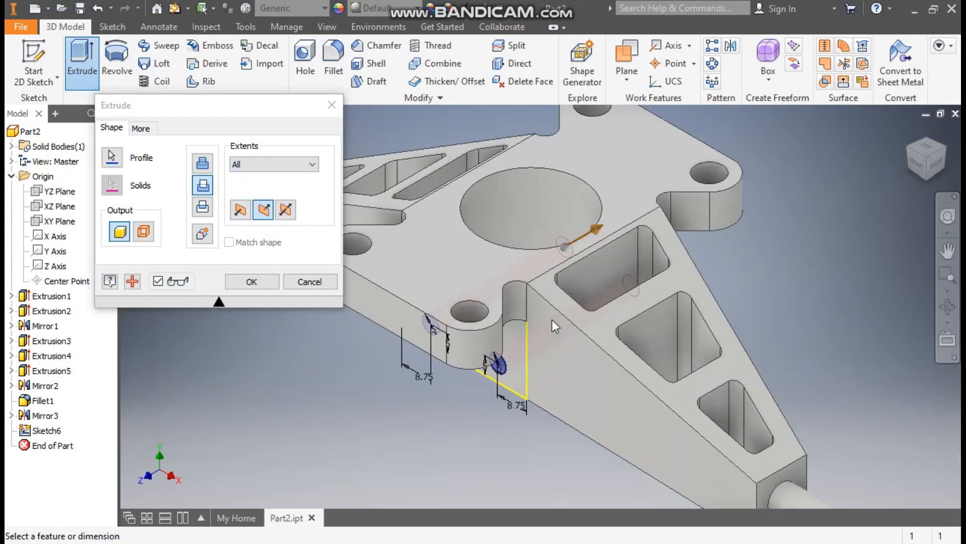
{"action": "middle_click_drag", "start_coordinate": [551, 319], "coordinate": [580, 345]}
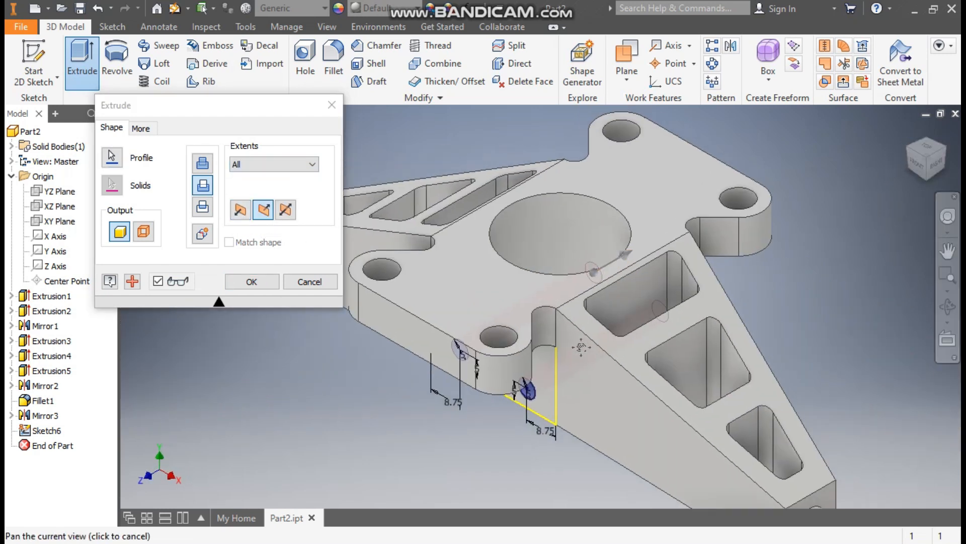
{"action": "left_click", "coordinate": [252, 282]}
- Examine the cut holes in the central block from several sides of the bracket
{"action": "left_click", "coordinate": [942, 152]}
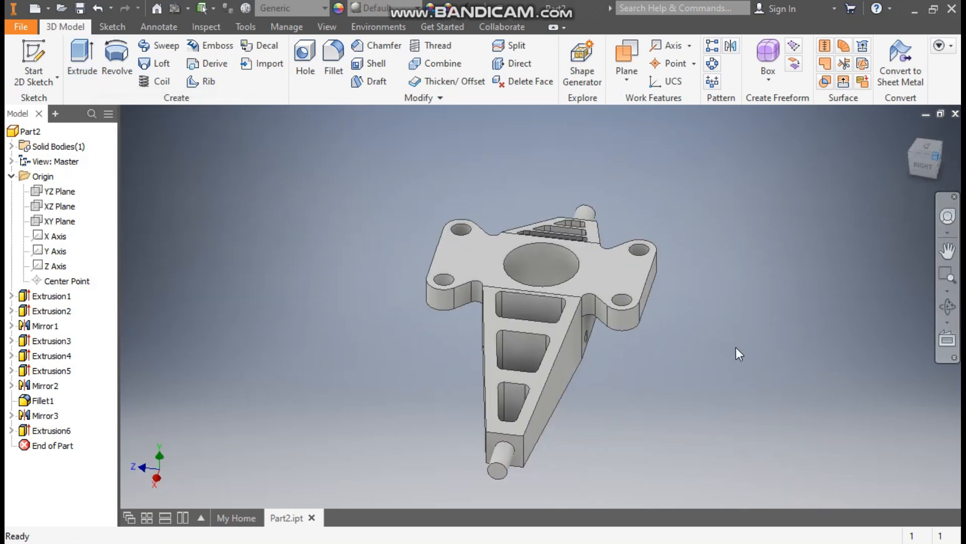
{"action": "scroll", "coordinate": [554, 347], "scroll_direction": "down", "scroll_amount": 5}
{"action": "scroll", "coordinate": [555, 288], "scroll_direction": "up", "scroll_amount": 3}
{"action": "scroll", "coordinate": [554, 275], "scroll_direction": "up", "scroll_amount": 5}
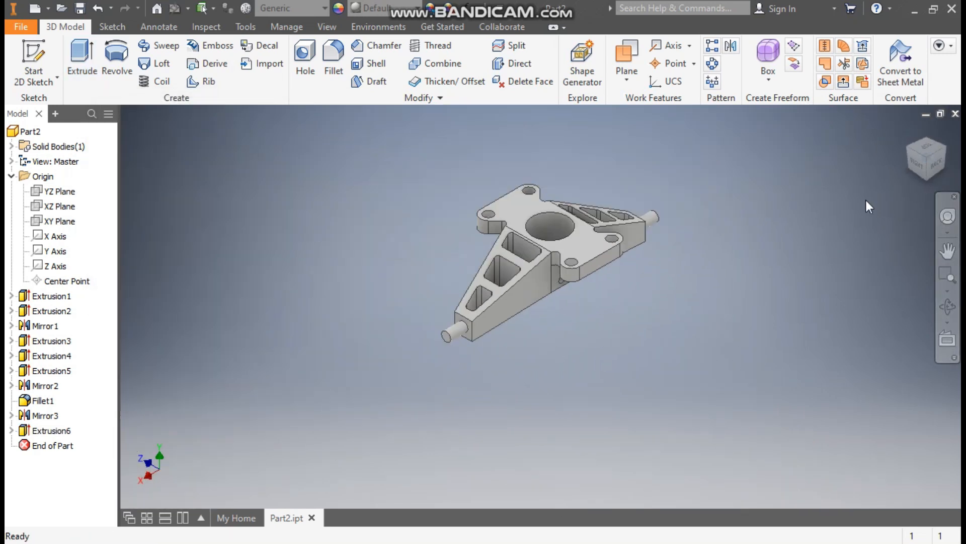
{"action": "left_click", "coordinate": [905, 138]}
{"action": "scroll", "coordinate": [459, 337], "scroll_direction": "down", "scroll_amount": 4}
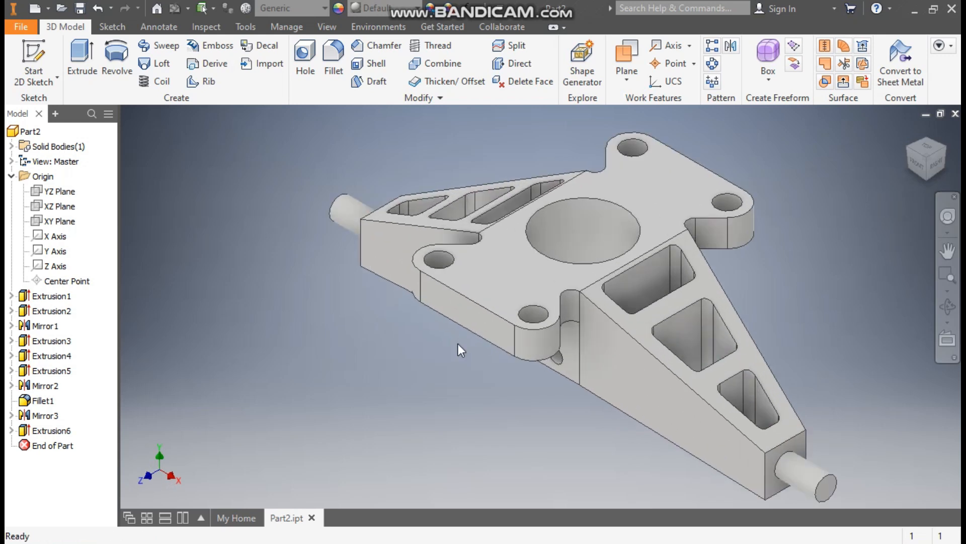
{"action": "scroll", "coordinate": [373, 306], "scroll_direction": "up", "scroll_amount": 2}
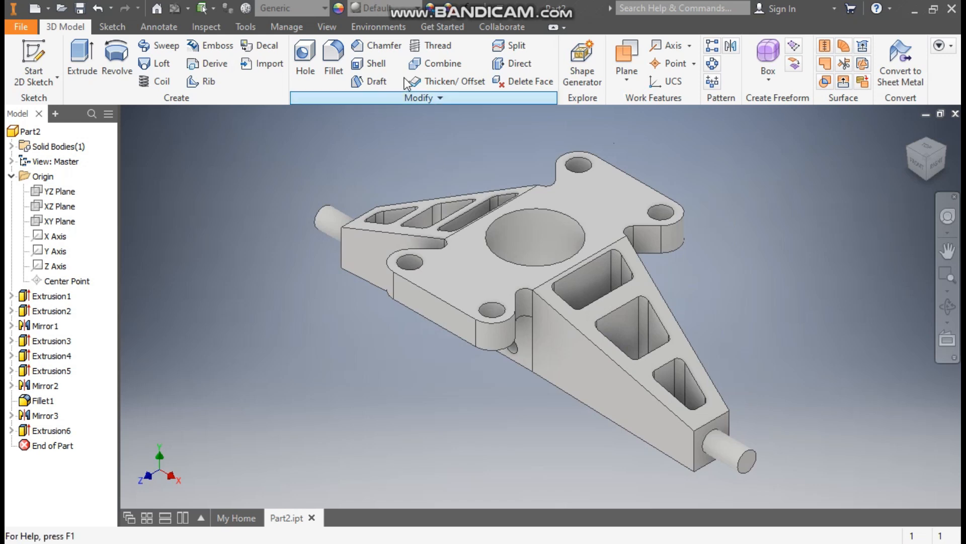
- Set the part's appearance to Smooth - Yellow from the Inventor Material Library
{"action": "left_click", "coordinate": [370, 6]}
{"action": "scroll", "coordinate": [404, 214], "scroll_direction": "down", "scroll_amount": 12}
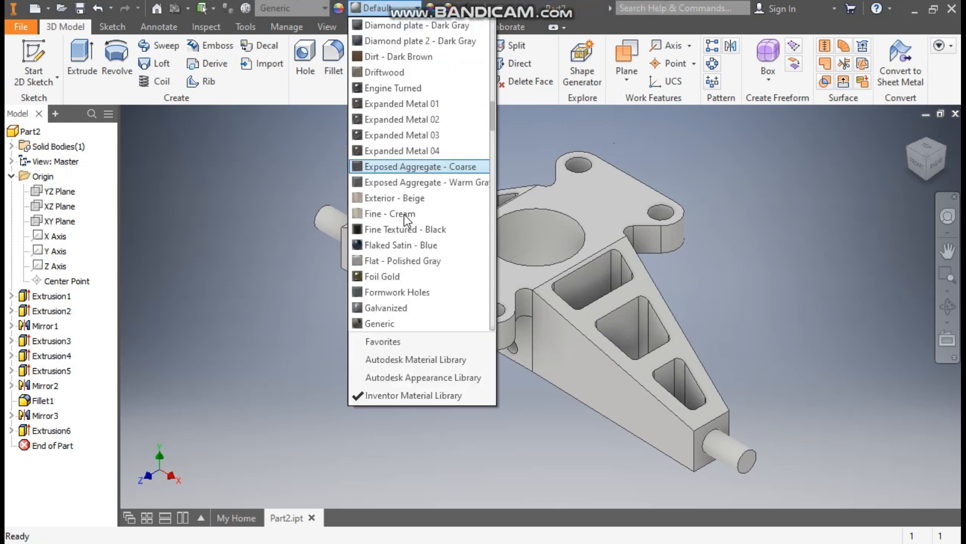
{"action": "scroll", "coordinate": [404, 214], "scroll_direction": "down", "scroll_amount": 15}
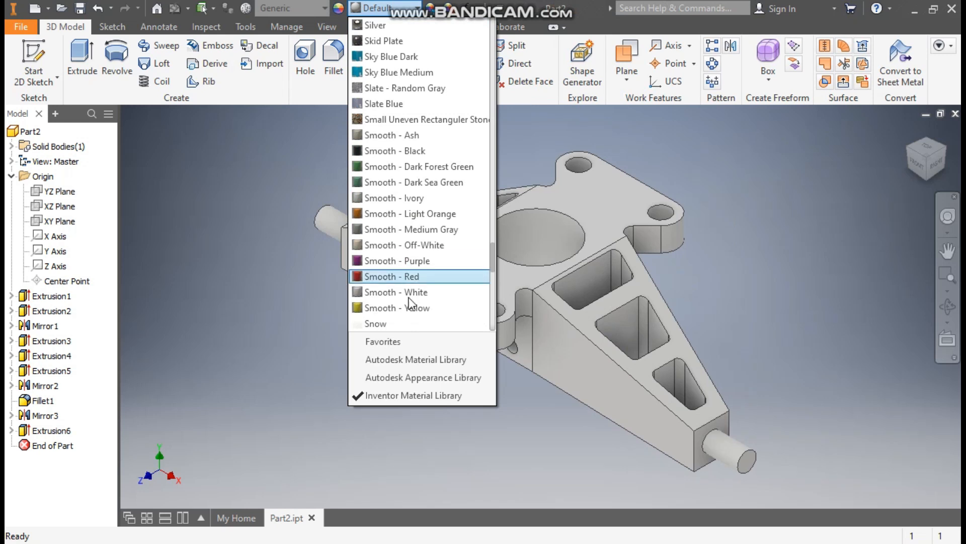
{"action": "left_click", "coordinate": [414, 307]}
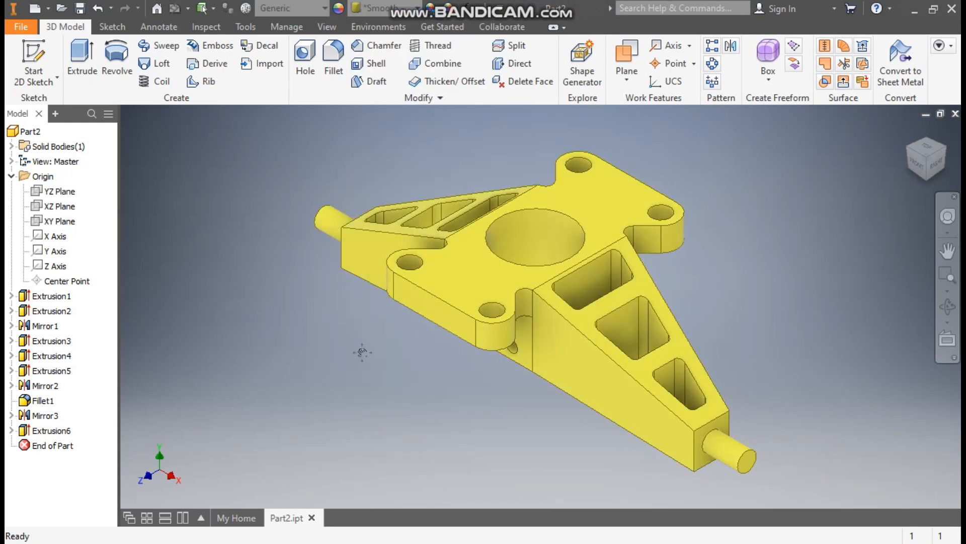
{"action": "scroll", "coordinate": [363, 352], "scroll_direction": "down", "scroll_amount": 2}
{"action": "scroll", "coordinate": [362, 352], "scroll_direction": "up", "scroll_amount": 2}
{"action": "middle_click_drag", "start_coordinate": [362, 352], "coordinate": [351, 357]}
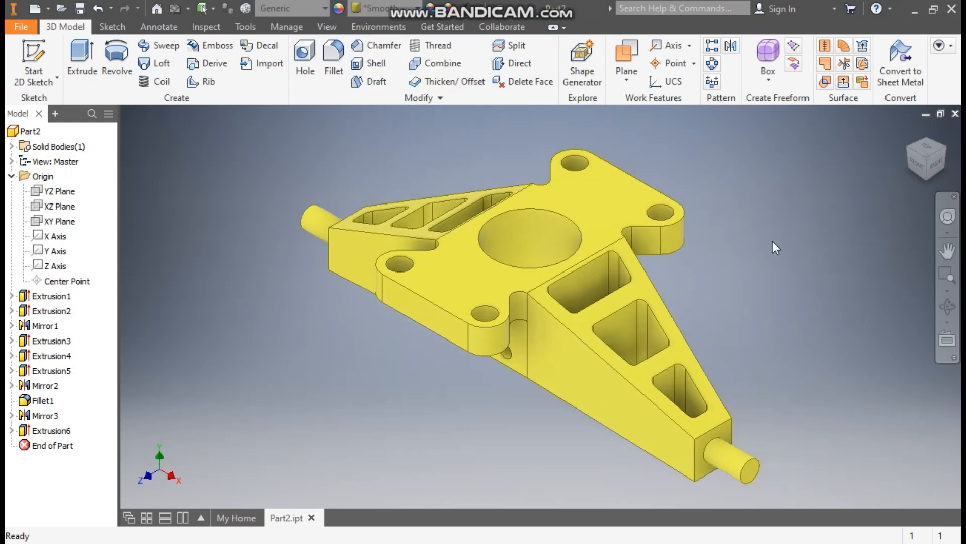